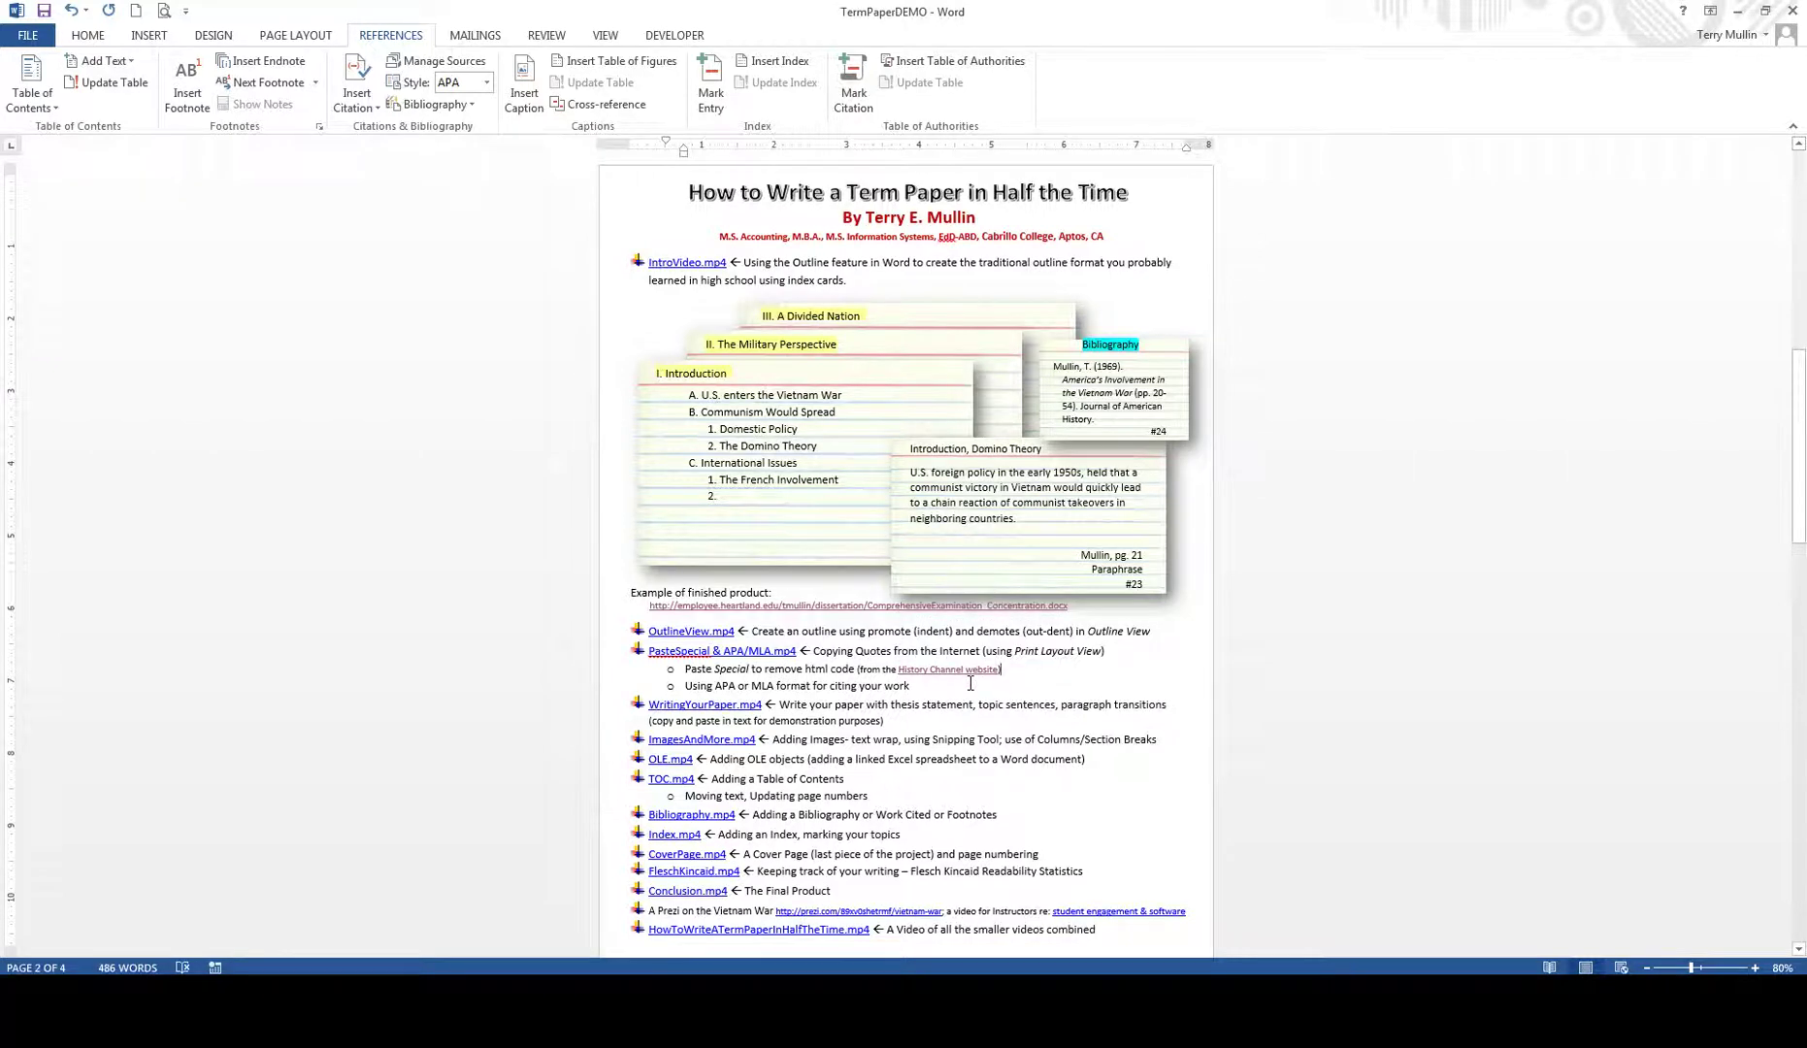
In Chrome's History.com article, copy the sentence about more than 3 million Vietnam War deaths.
{"action": "key", "text": "alt+Tab"}
{"action": "key", "text": "alt+Tab"}
{"action": "key", "text": "alt+Tab"}
{"action": "key", "text": "alt+Tab"}
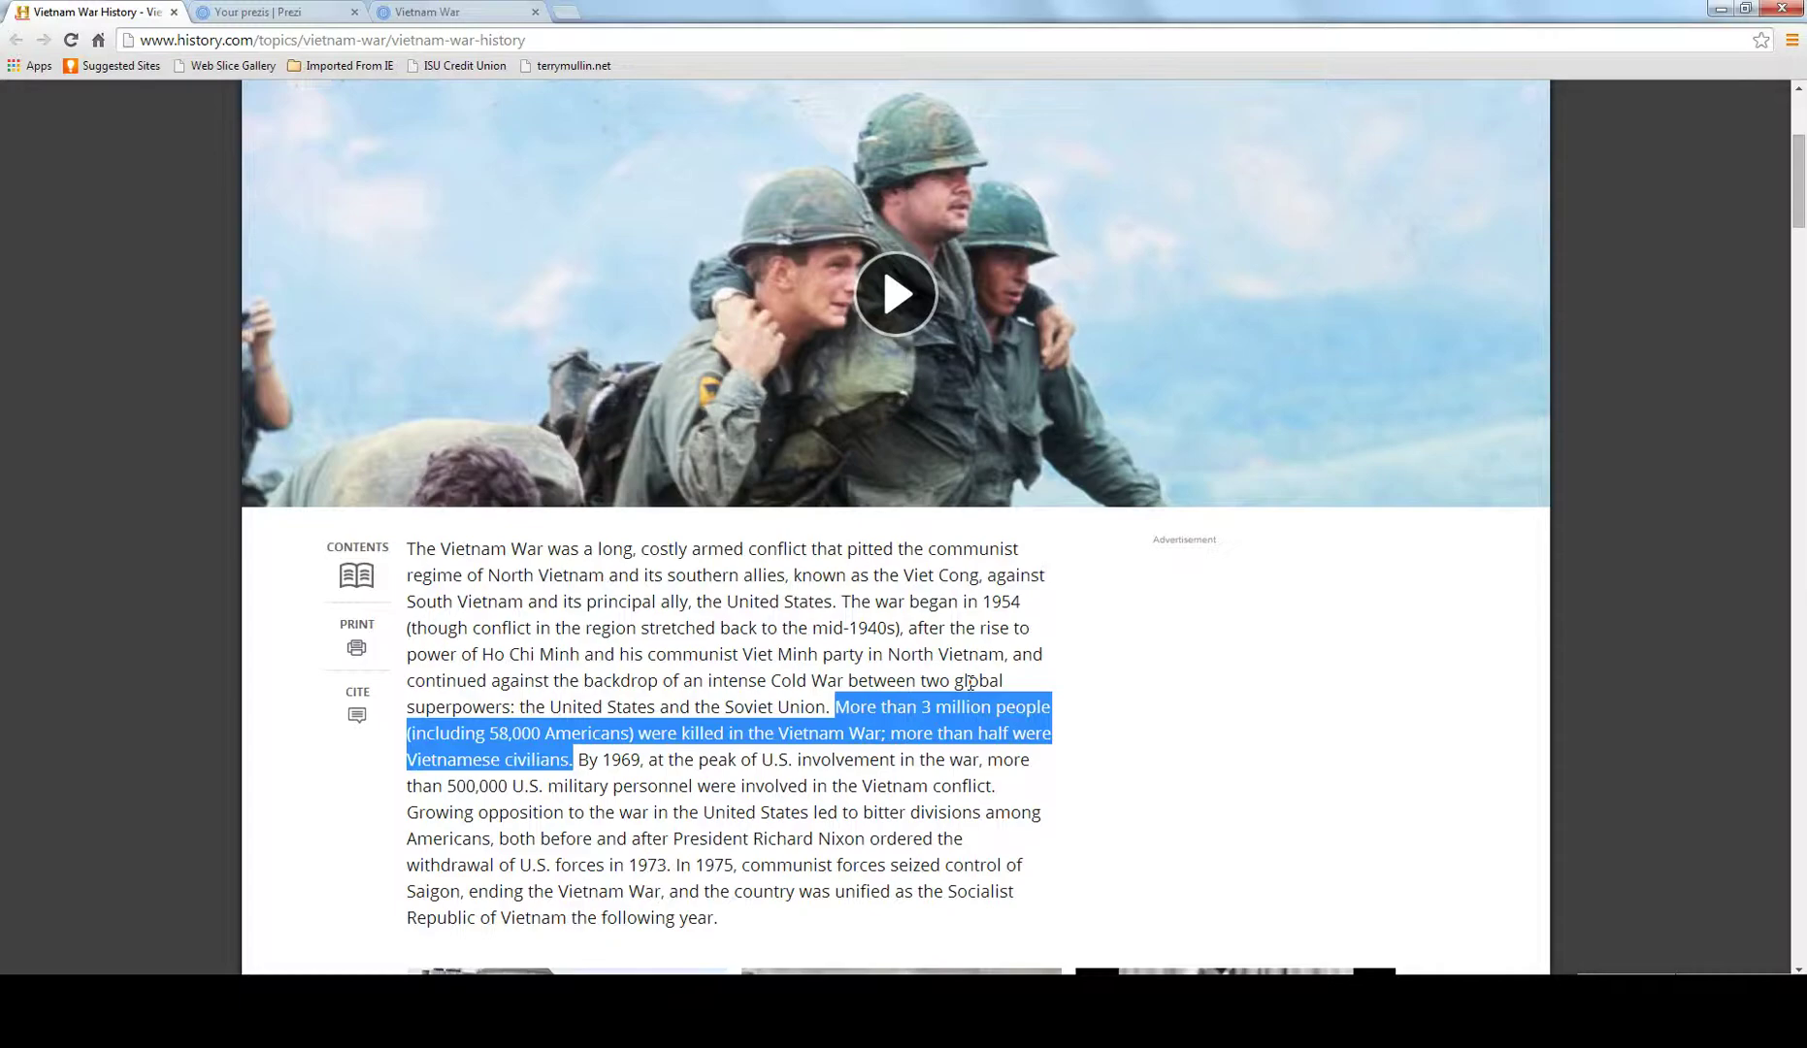
{"action": "left_click", "coordinate": [1091, 626]}
{"action": "scroll", "coordinate": [1093, 629], "scroll_direction": "up", "scroll_amount": 4}
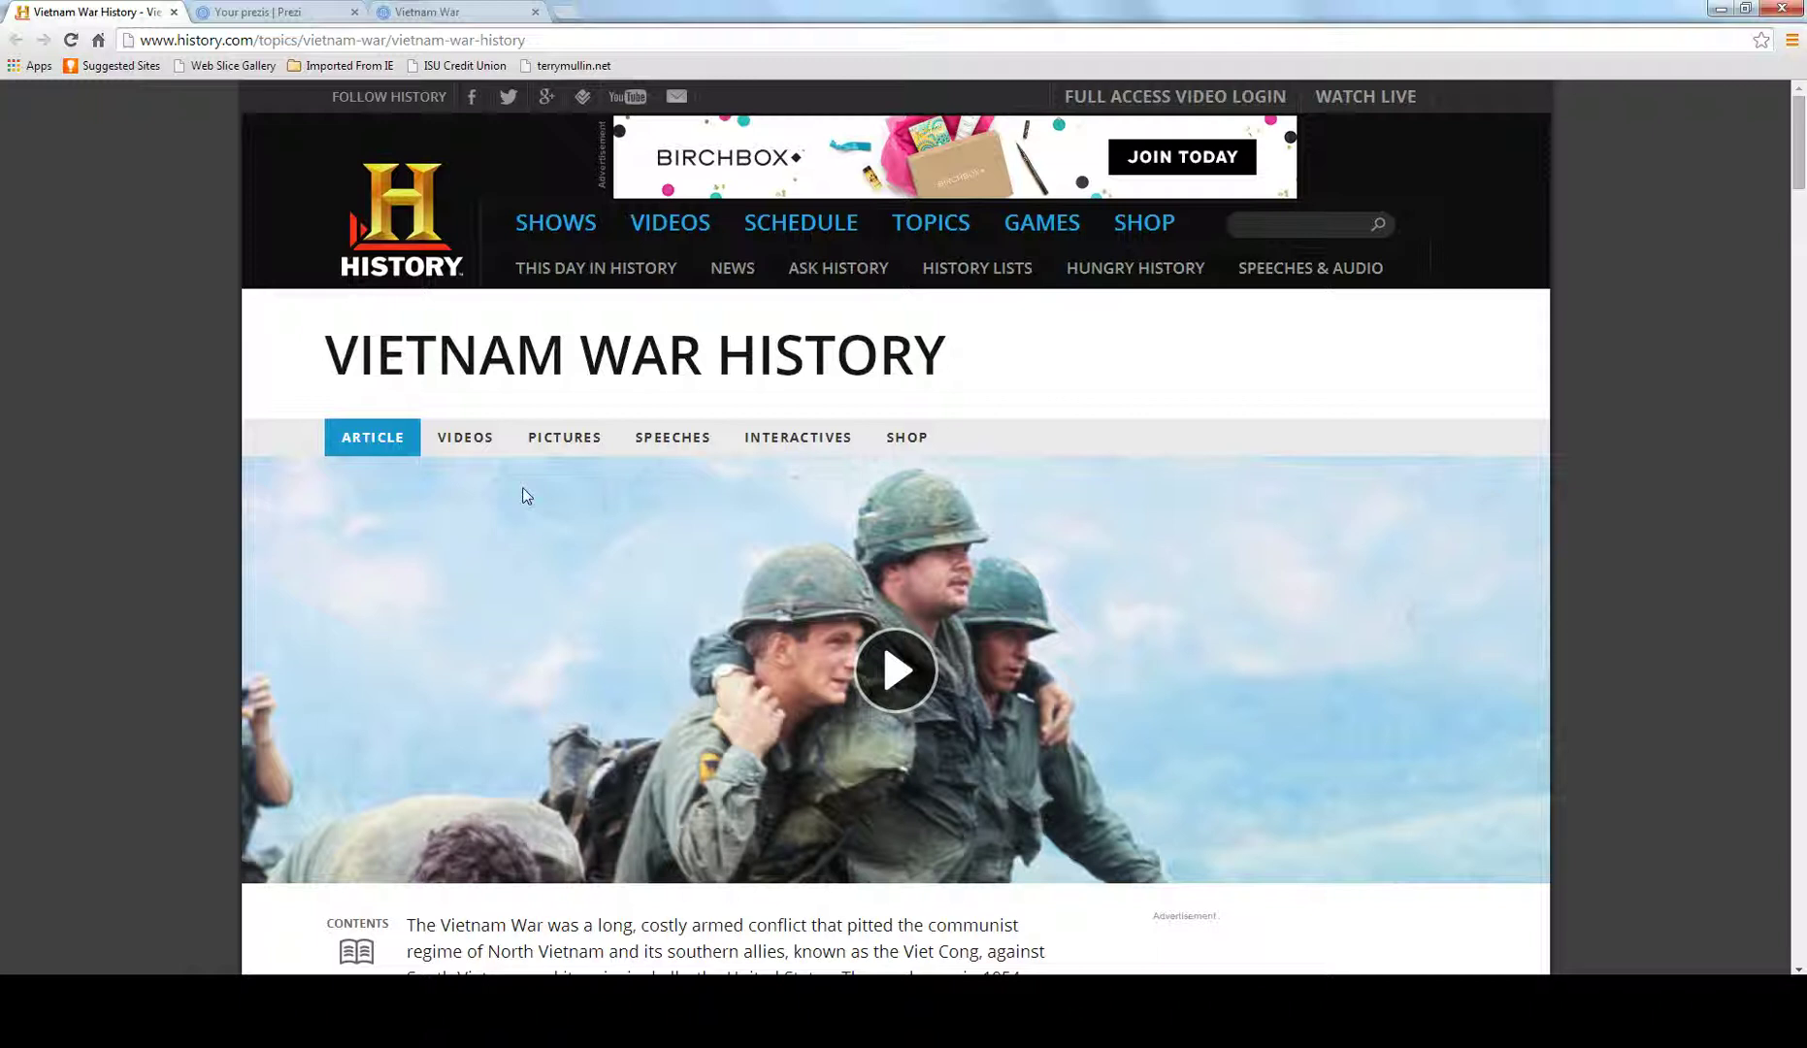
{"action": "scroll", "coordinate": [524, 487], "scroll_direction": "down", "scroll_amount": 1}
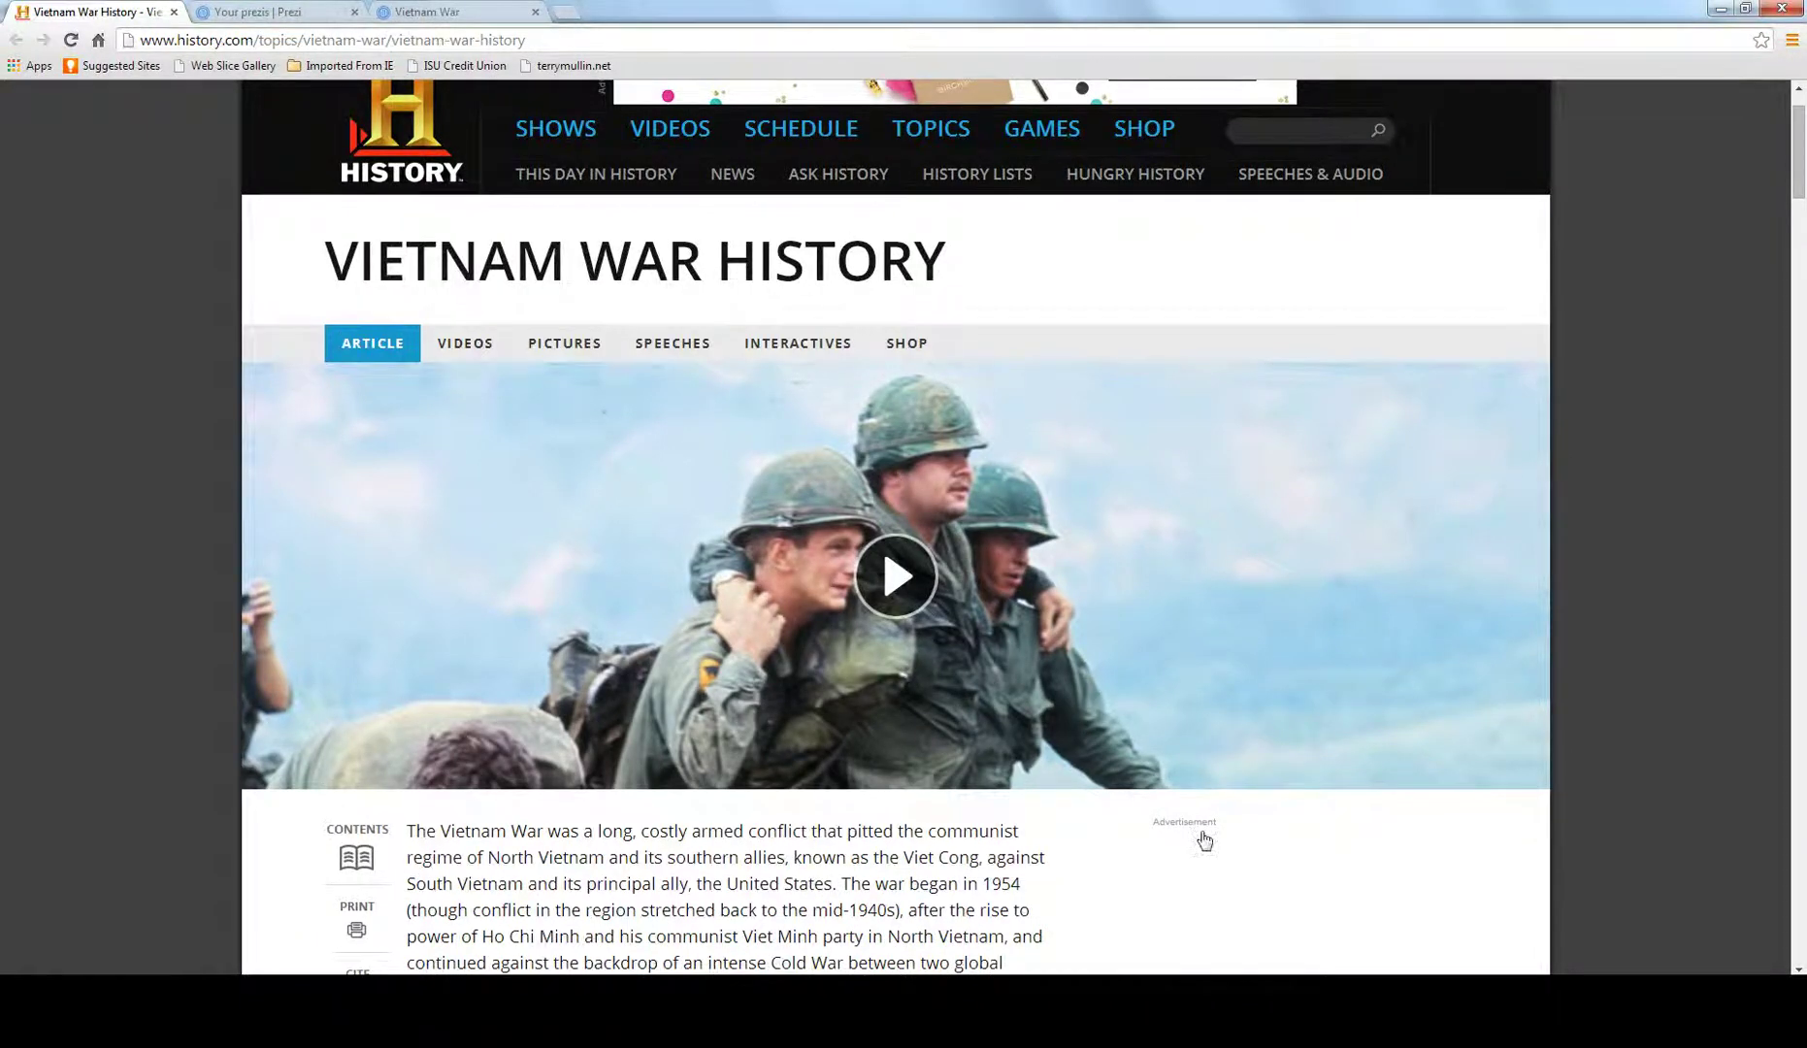
{"action": "scroll", "coordinate": [1203, 837], "scroll_direction": "down", "scroll_amount": 2}
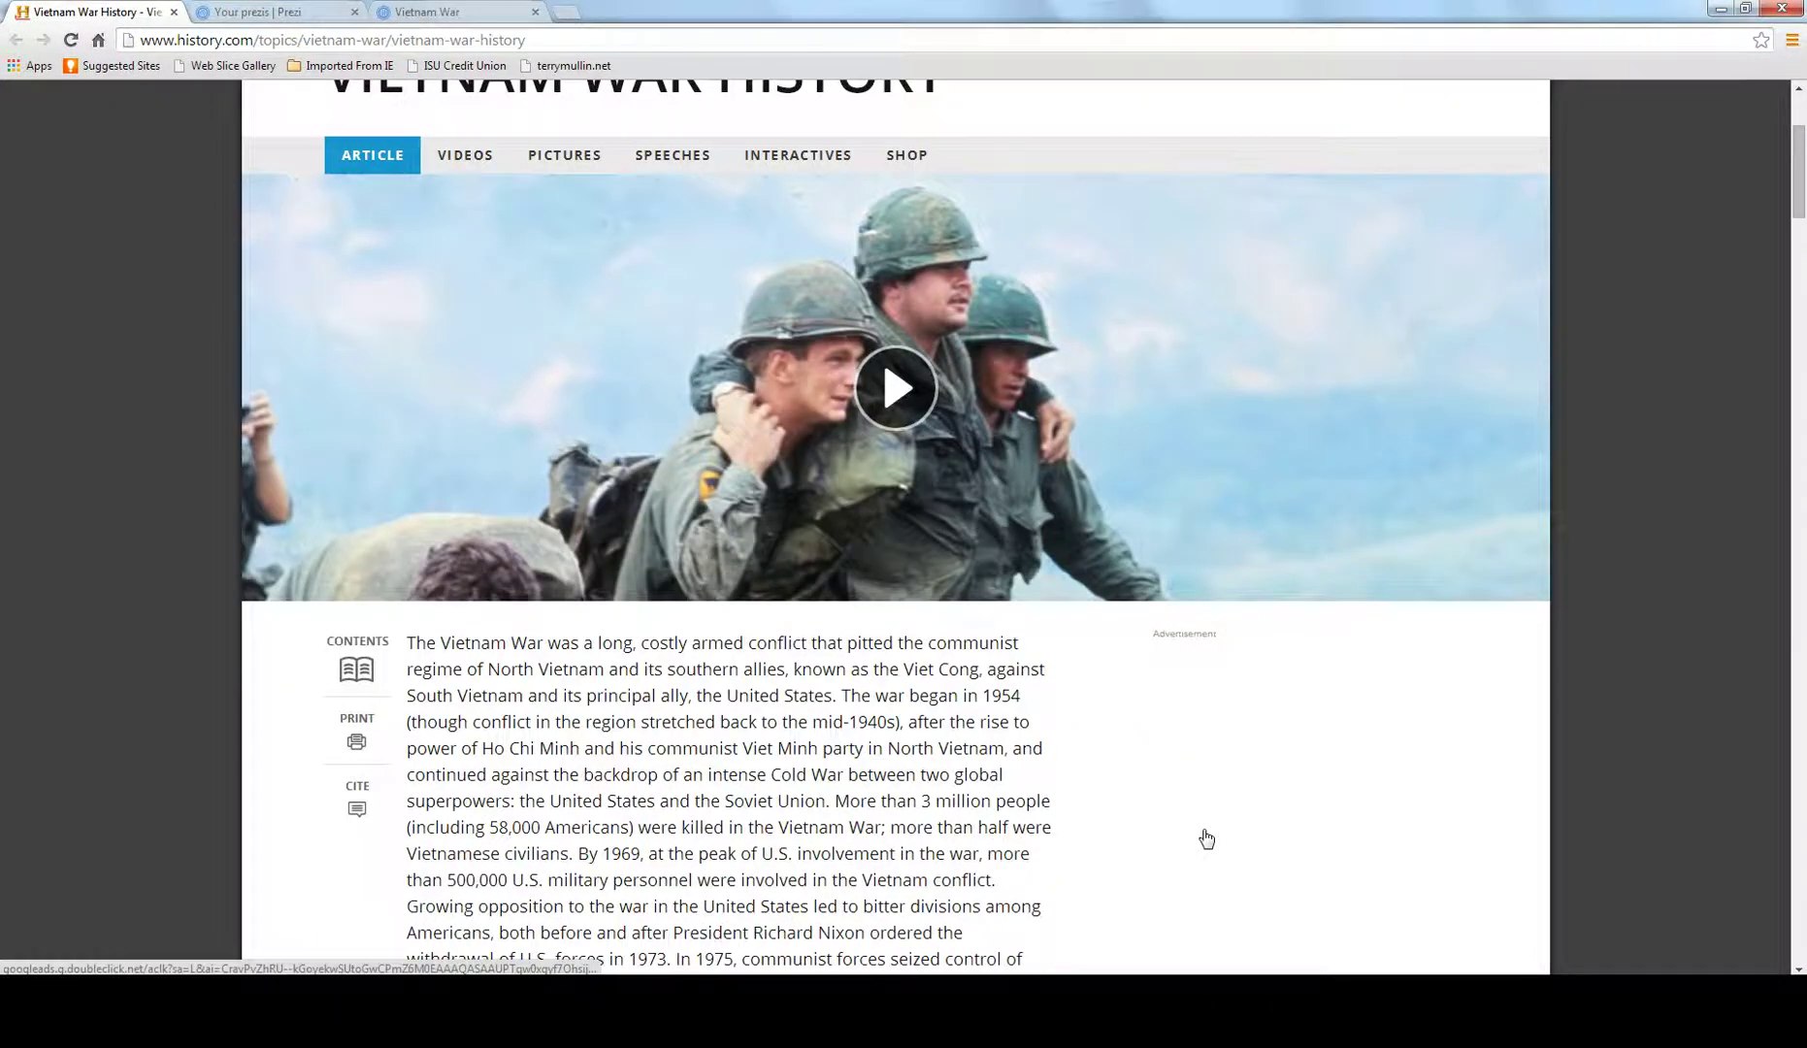
{"action": "scroll", "coordinate": [1206, 837], "scroll_direction": "down", "scroll_amount": 2}
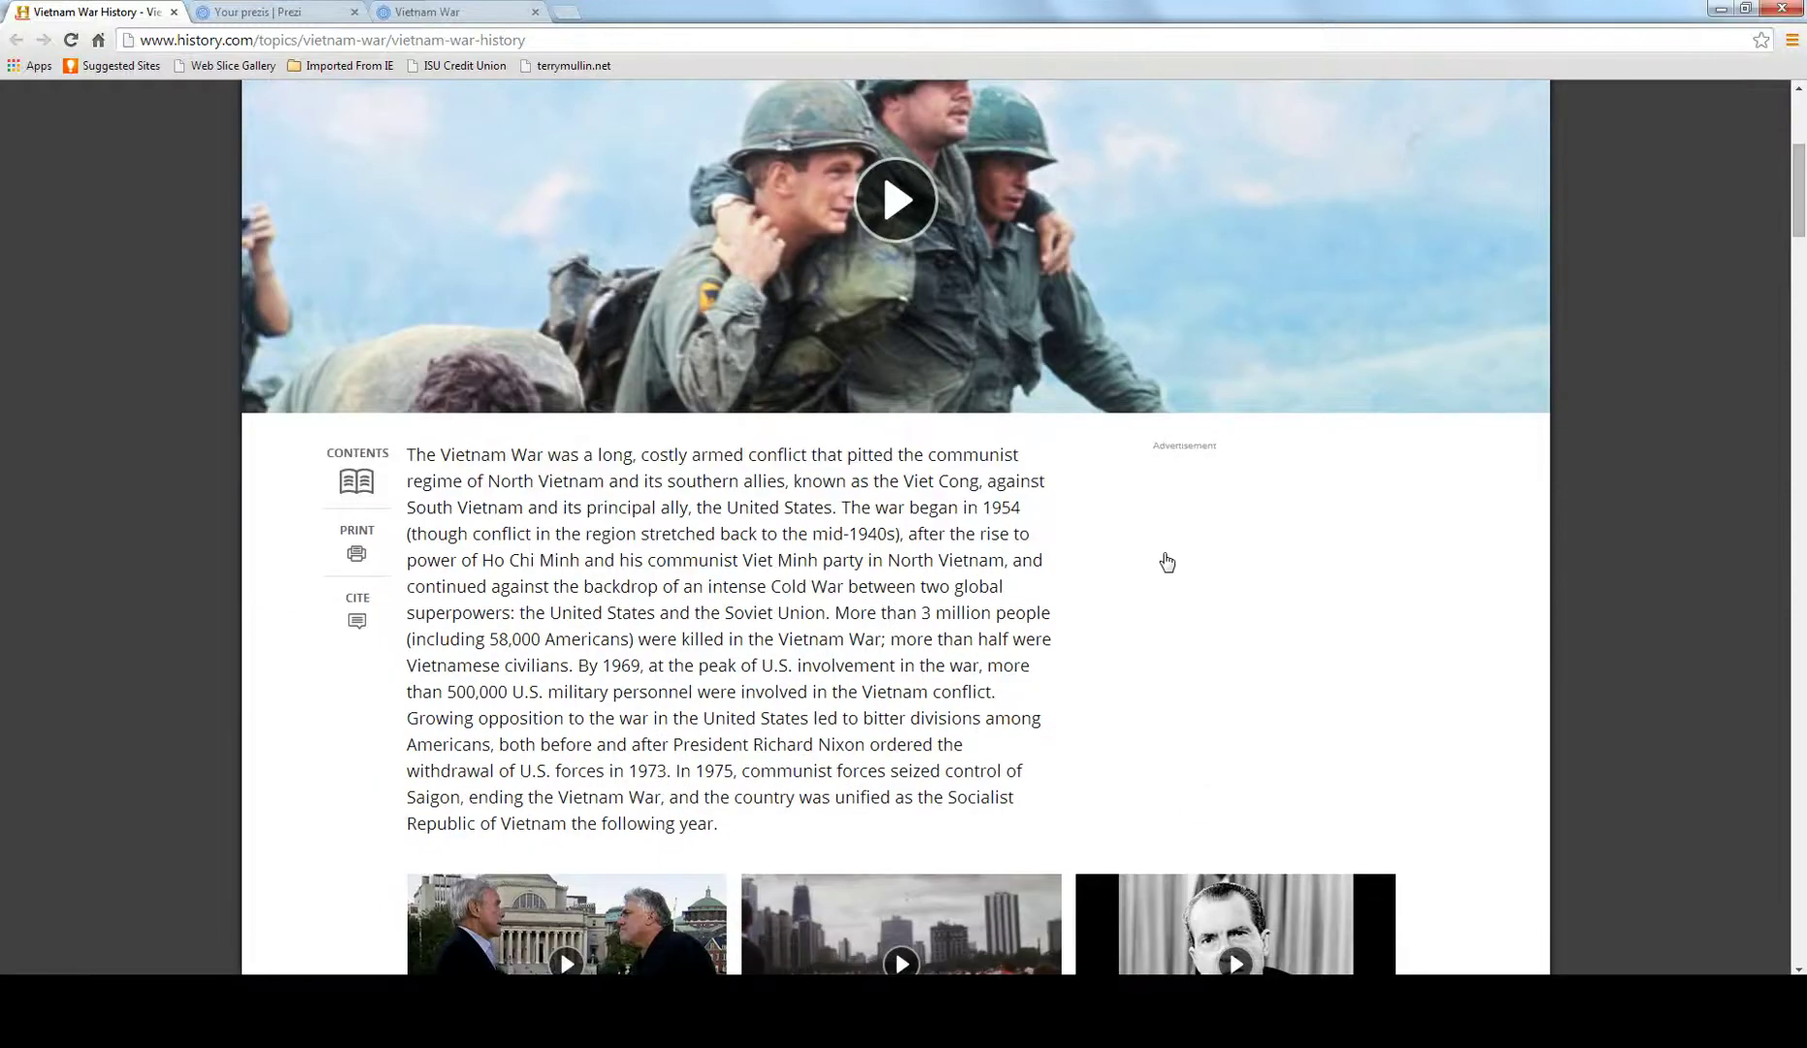
{"action": "left_click_drag", "start_coordinate": [833, 613], "coordinate": [578, 665]}
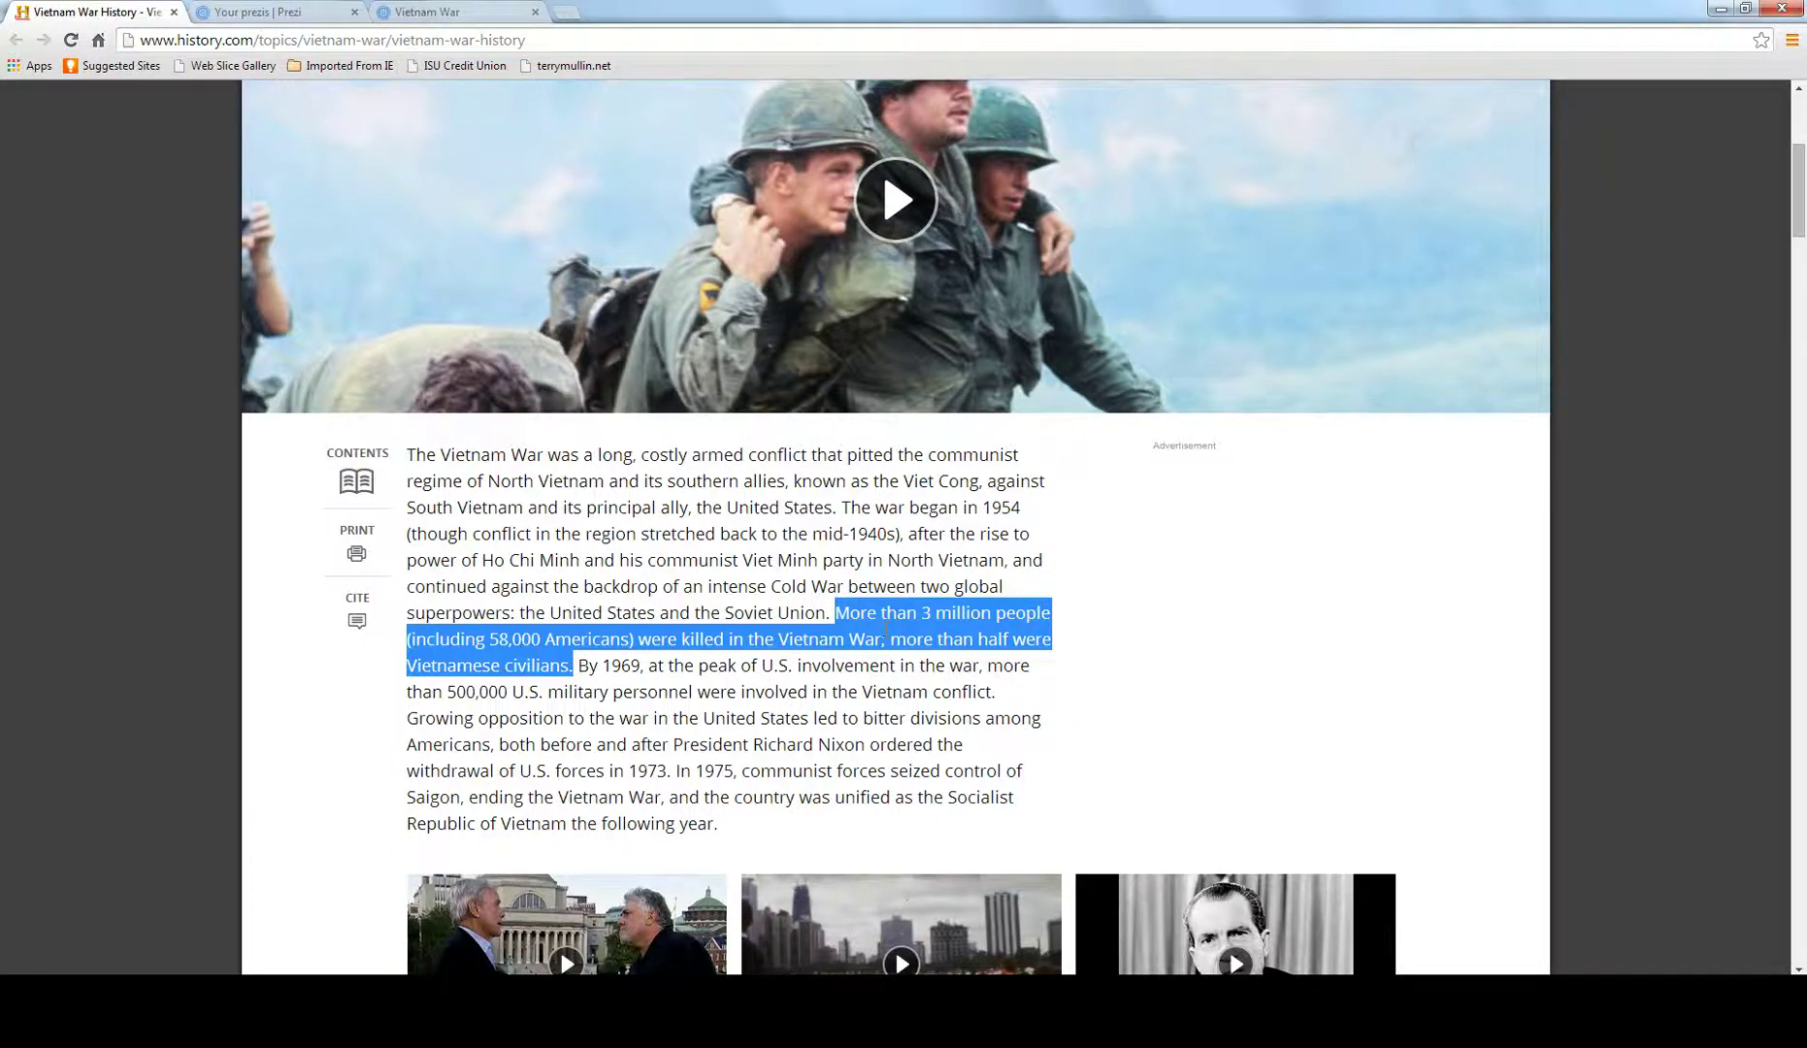
{"action": "right_click", "coordinate": [885, 630]}
{"action": "left_click", "coordinate": [913, 643]}
Delete the old quote paragraph under United States Intervention in the Document74 outline.
{"action": "key", "text": "alt+Tab"}
{"action": "key", "text": "alt+Tab"}
{"action": "key", "text": "alt+Tab"}
{"action": "key", "text": "Tab"}
{"action": "key", "text": "Tab"}
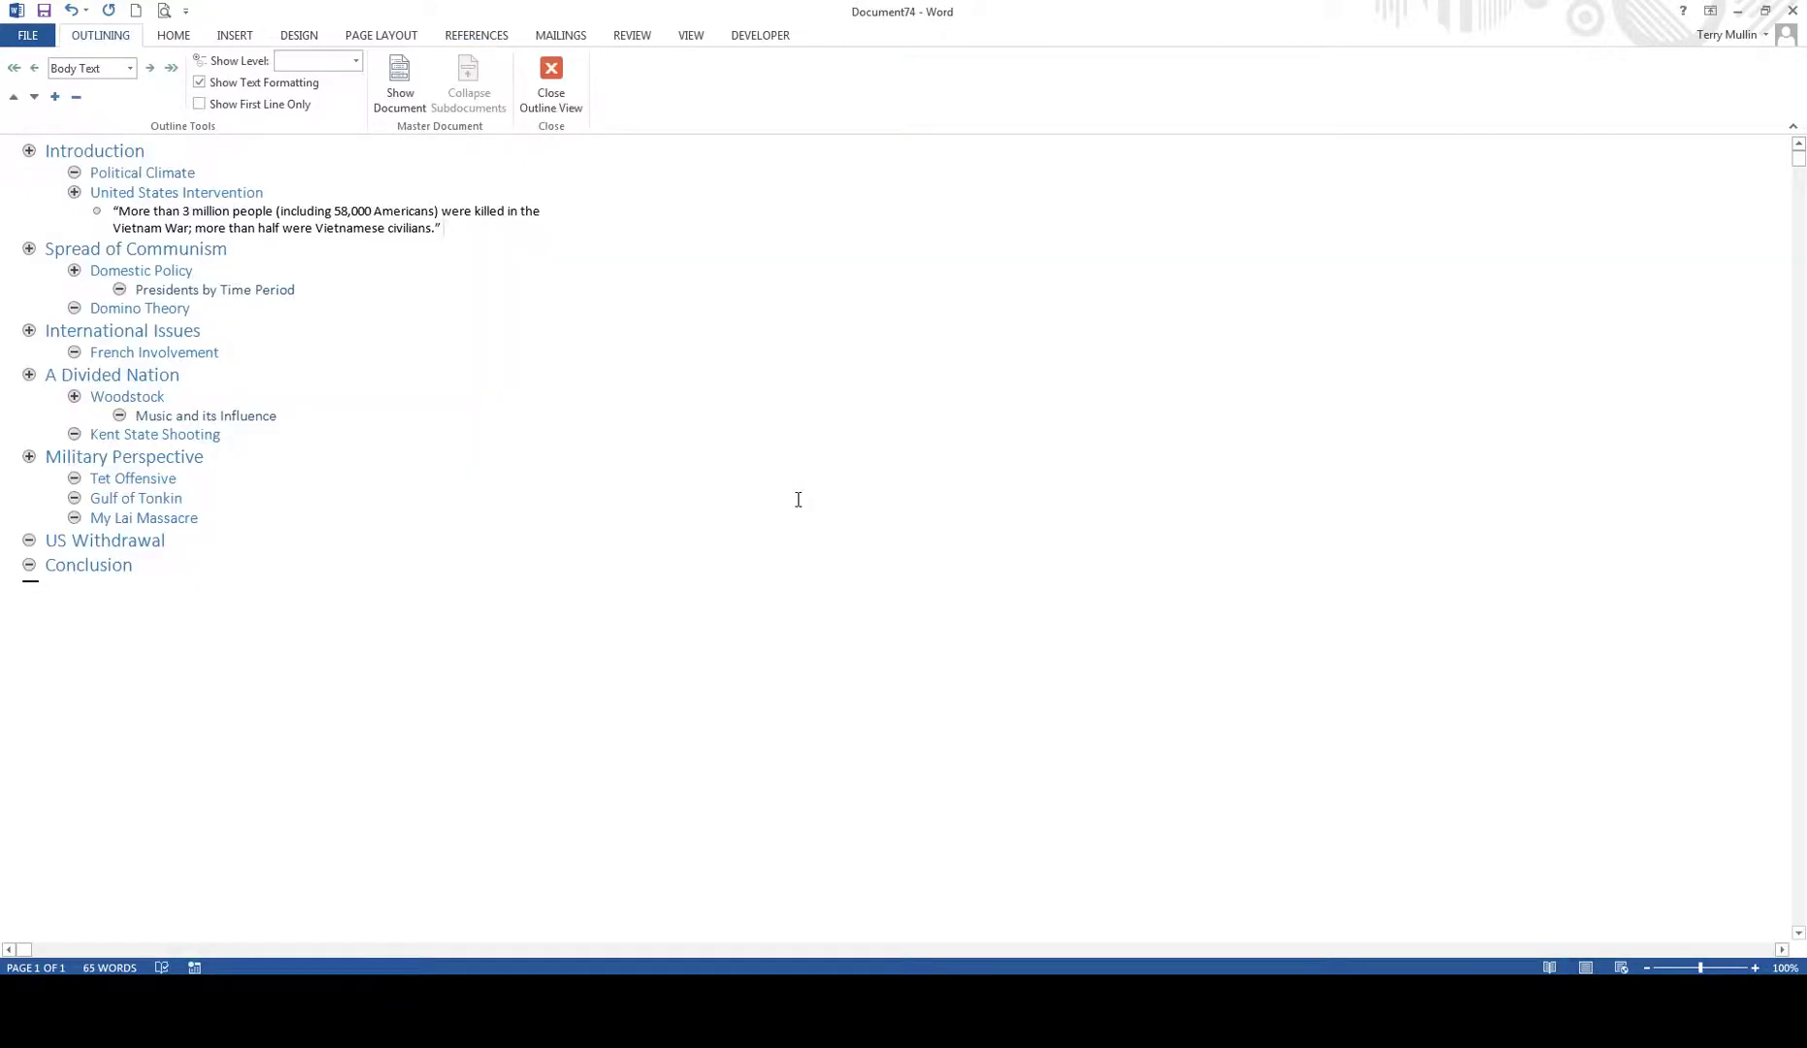
{"action": "triple_click", "coordinate": [300, 211]}
{"action": "left_click_drag", "start_coordinate": [300, 211], "coordinate": [113, 208]}
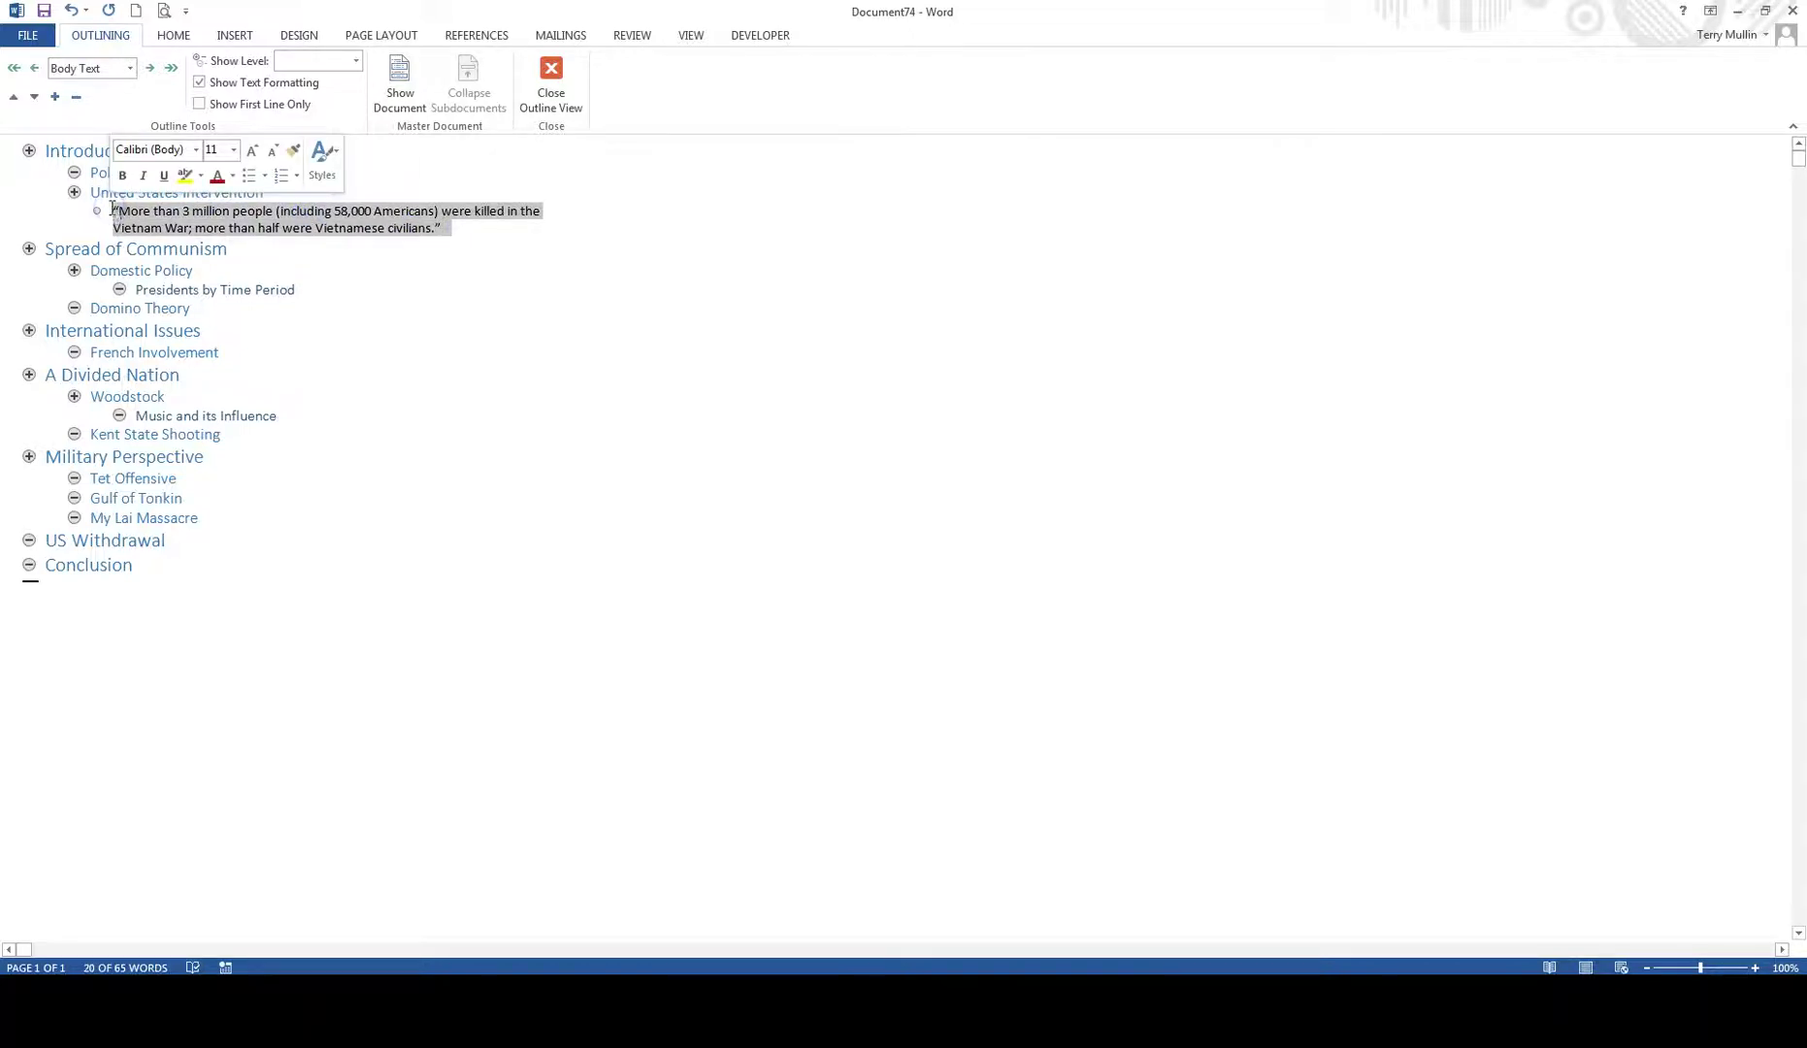
{"action": "key", "text": "Delete"}
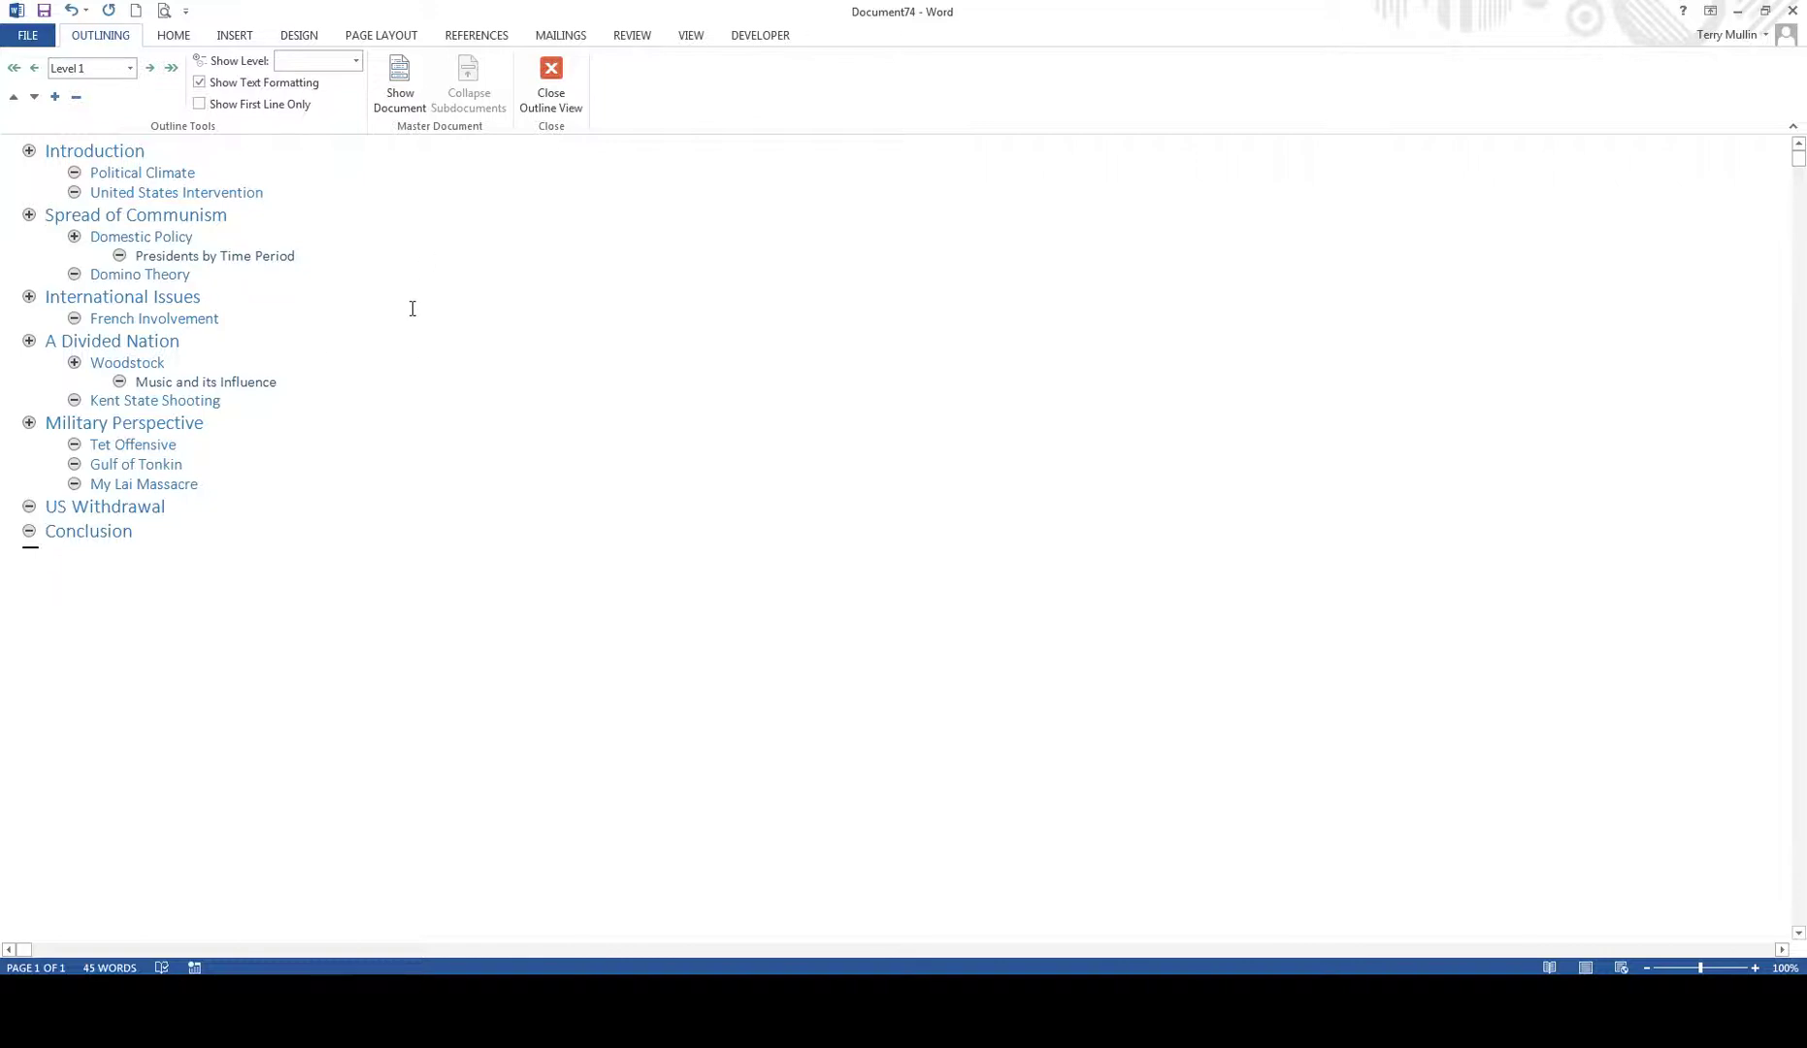
Close Outline View so the outline displays as a normal page.
{"action": "left_click", "coordinate": [567, 82]}
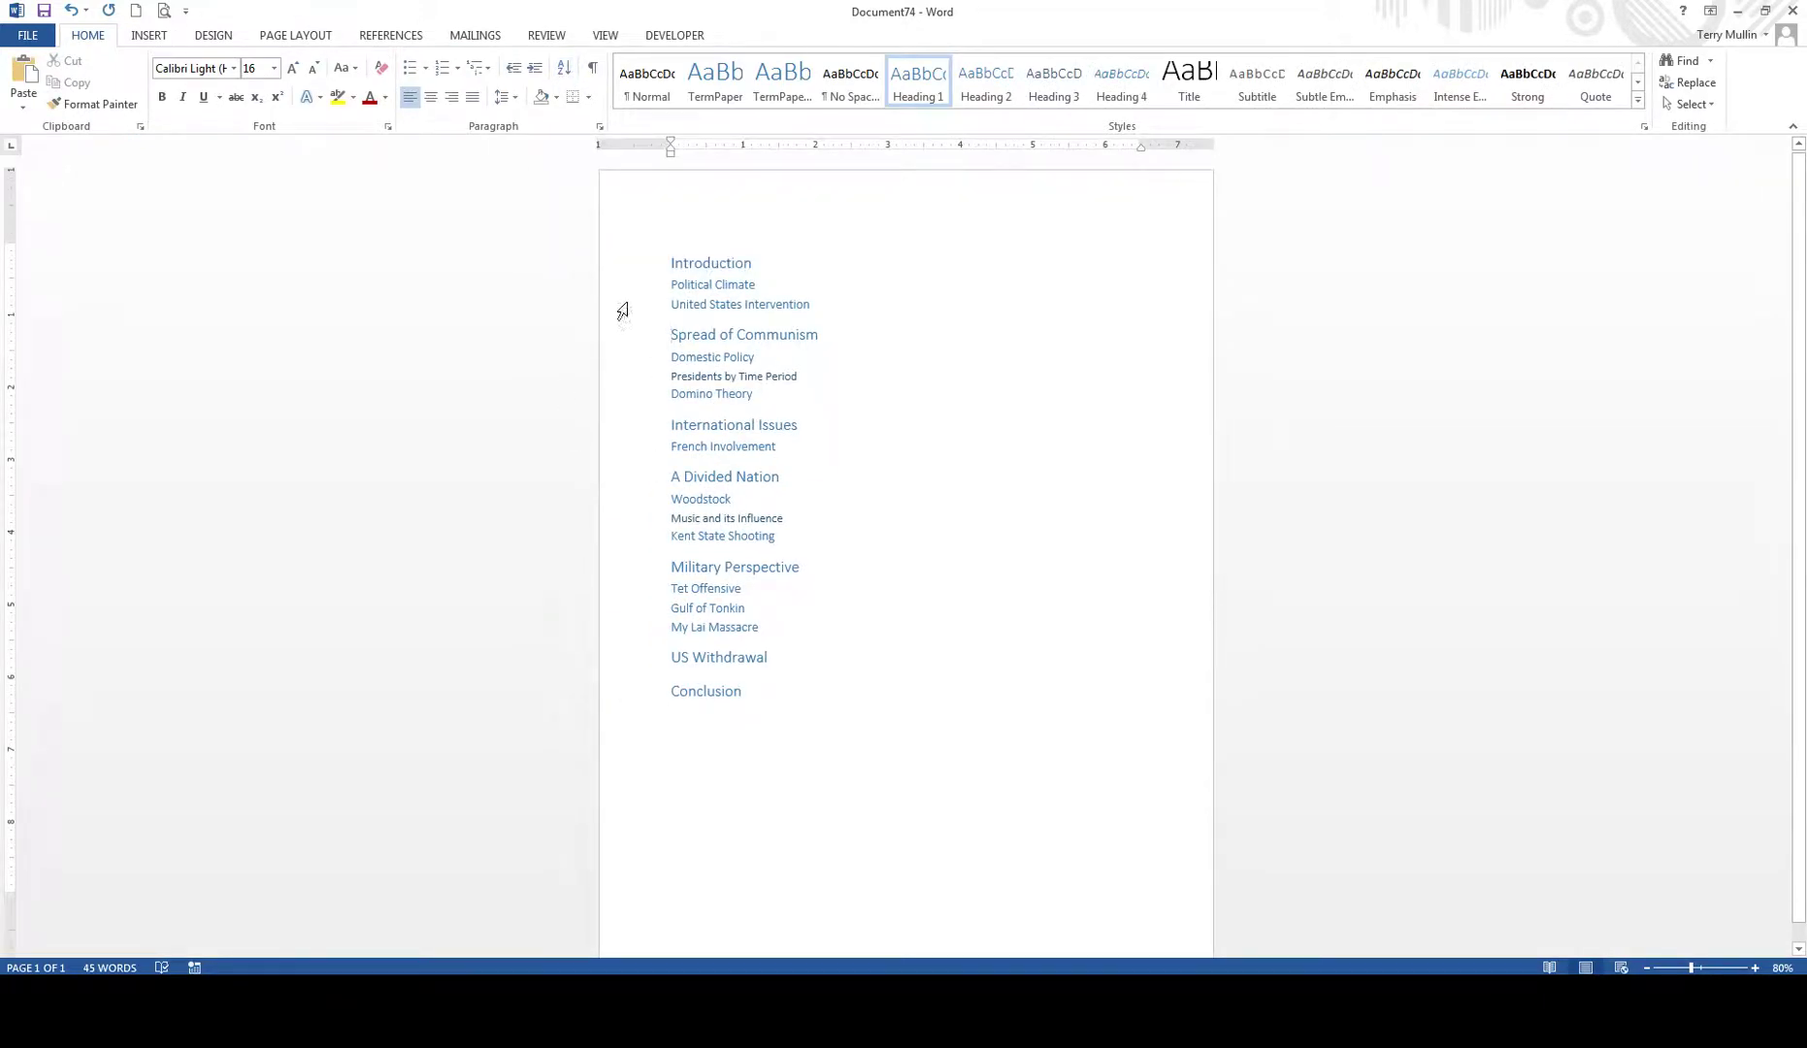
{"action": "left_click", "coordinate": [600, 35]}
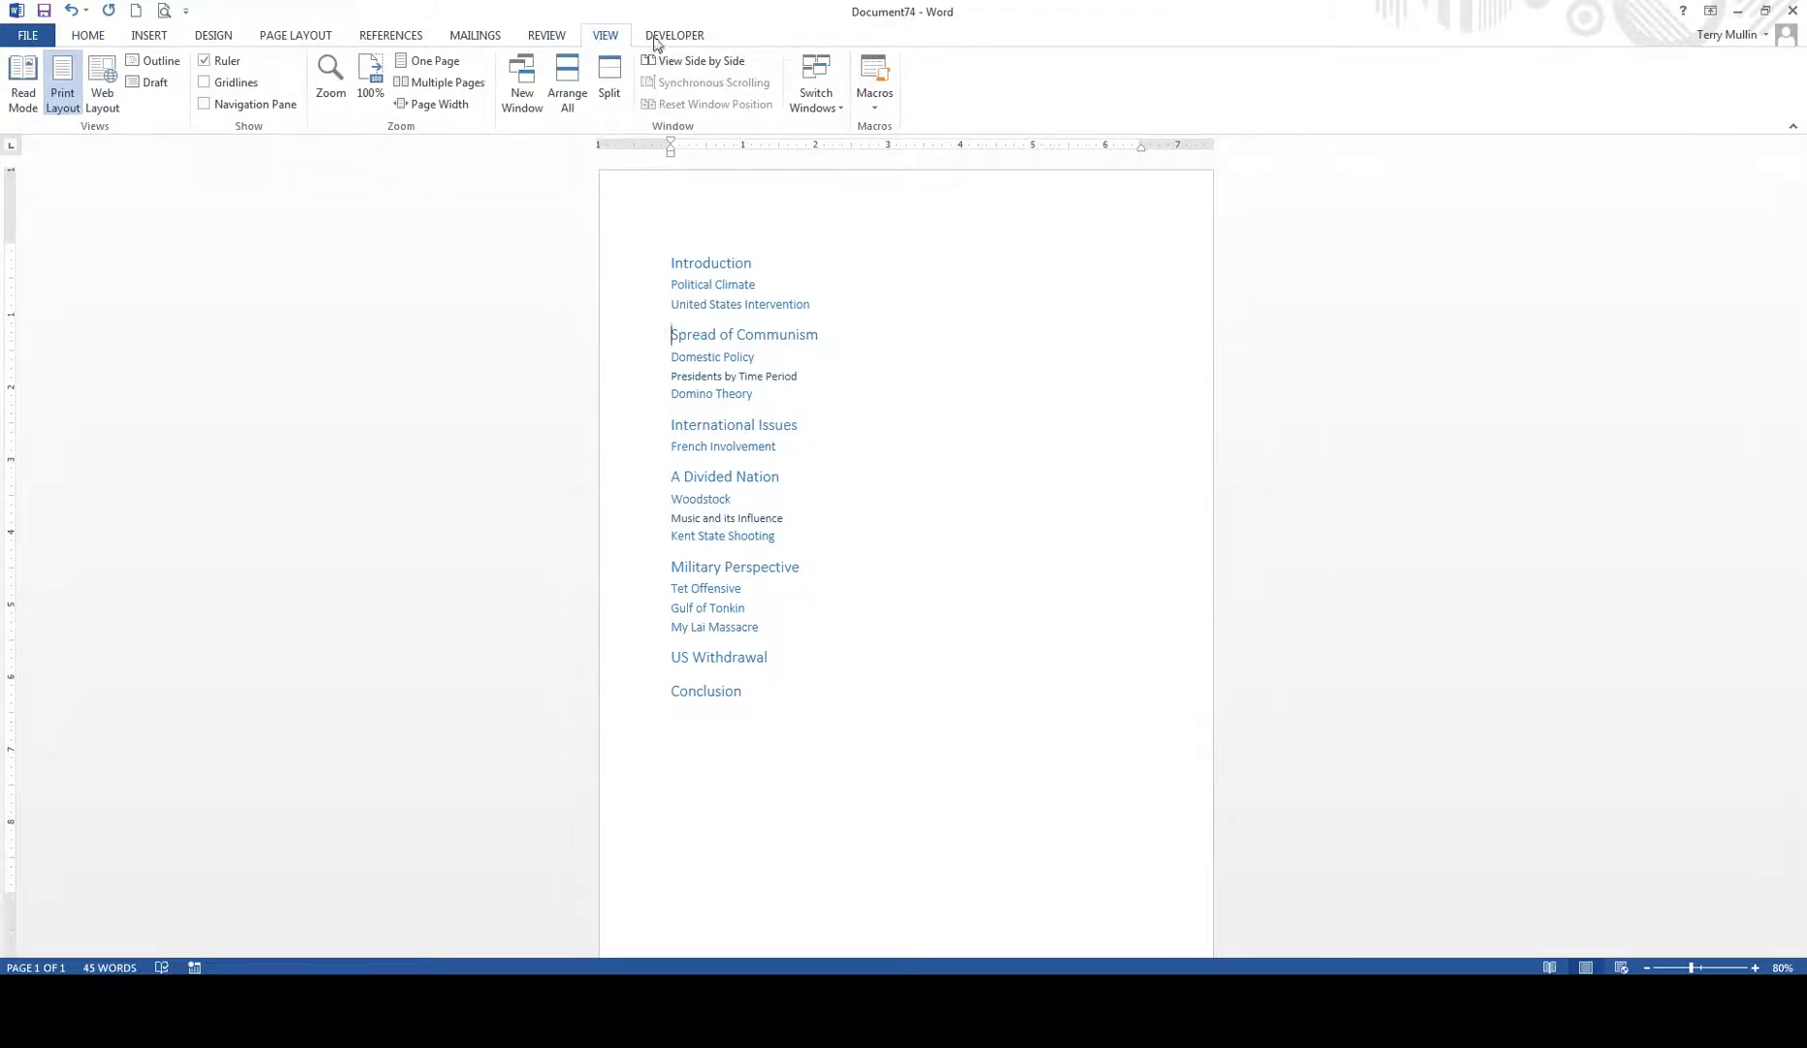
{"action": "left_click", "coordinate": [460, 282]}
{"action": "left_click", "coordinate": [752, 264]}
Check the heading styles and add a blank paragraph below United States Intervention.
{"action": "left_click", "coordinate": [87, 35]}
{"action": "left_click", "coordinate": [713, 264]}
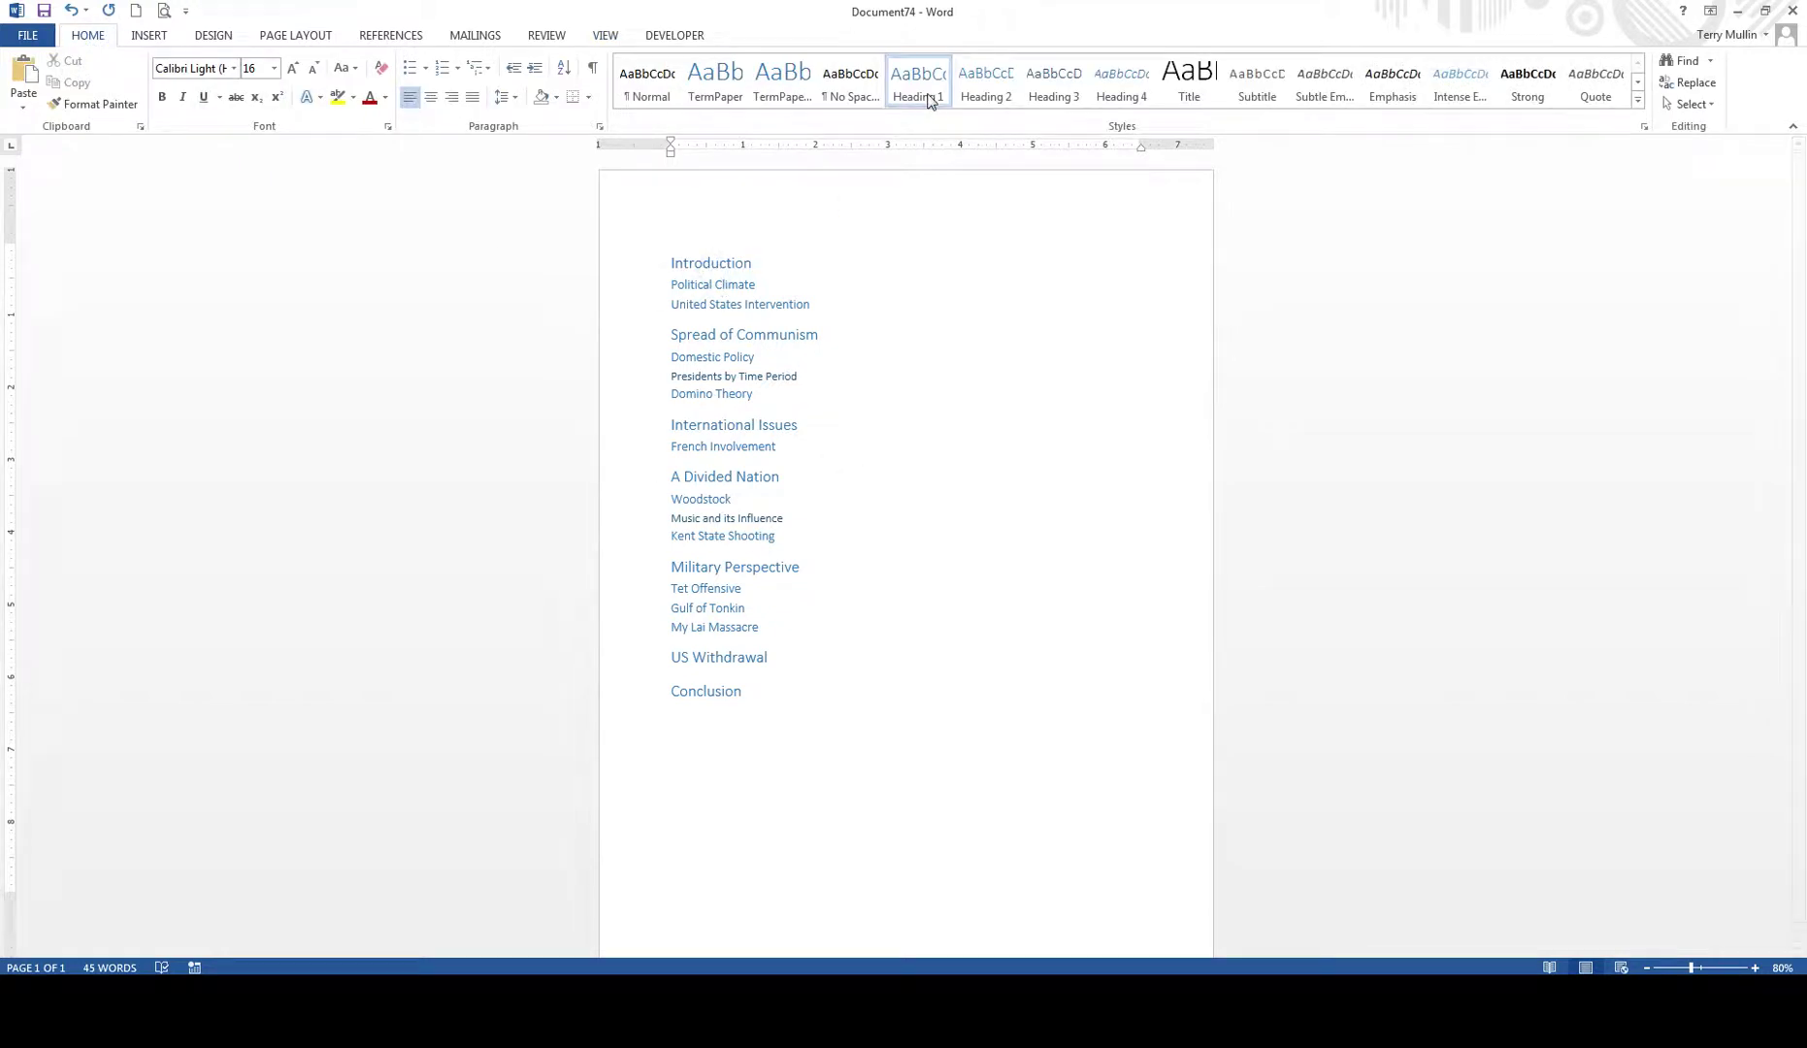
{"action": "left_click", "coordinate": [728, 284]}
{"action": "left_click", "coordinate": [772, 376]}
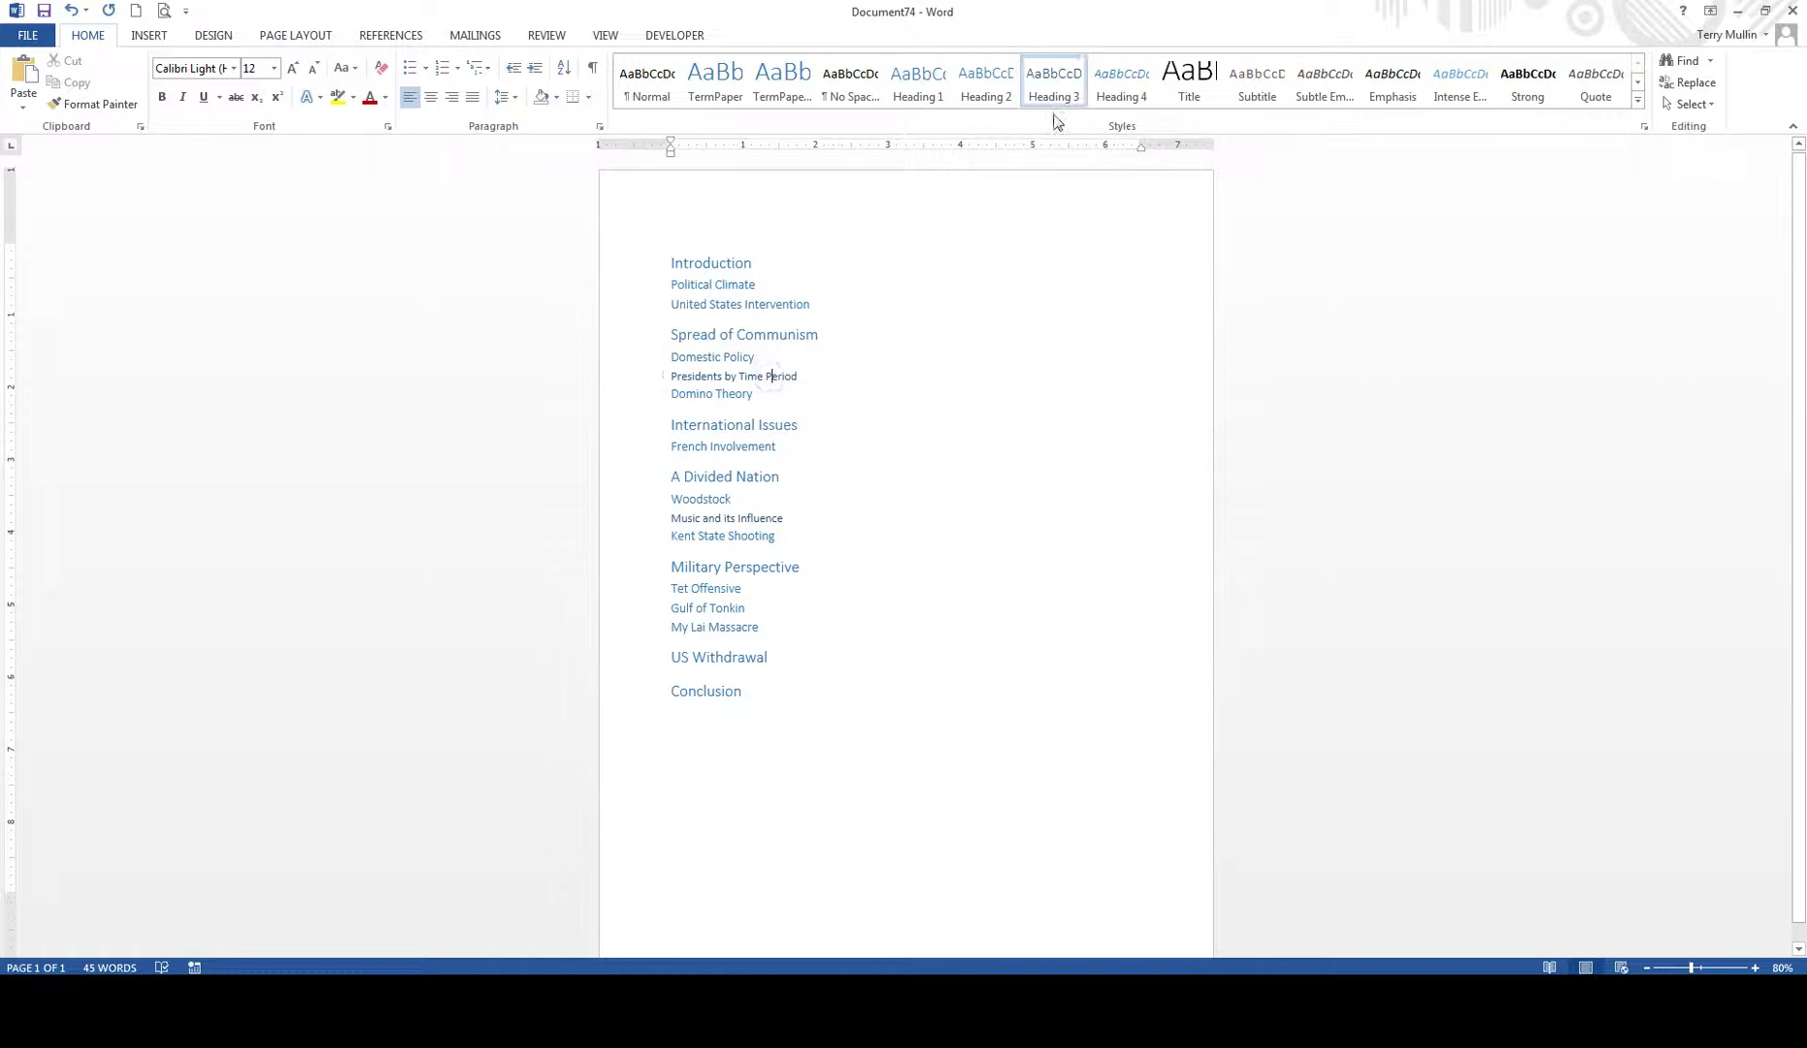
{"action": "left_click", "coordinate": [810, 304]}
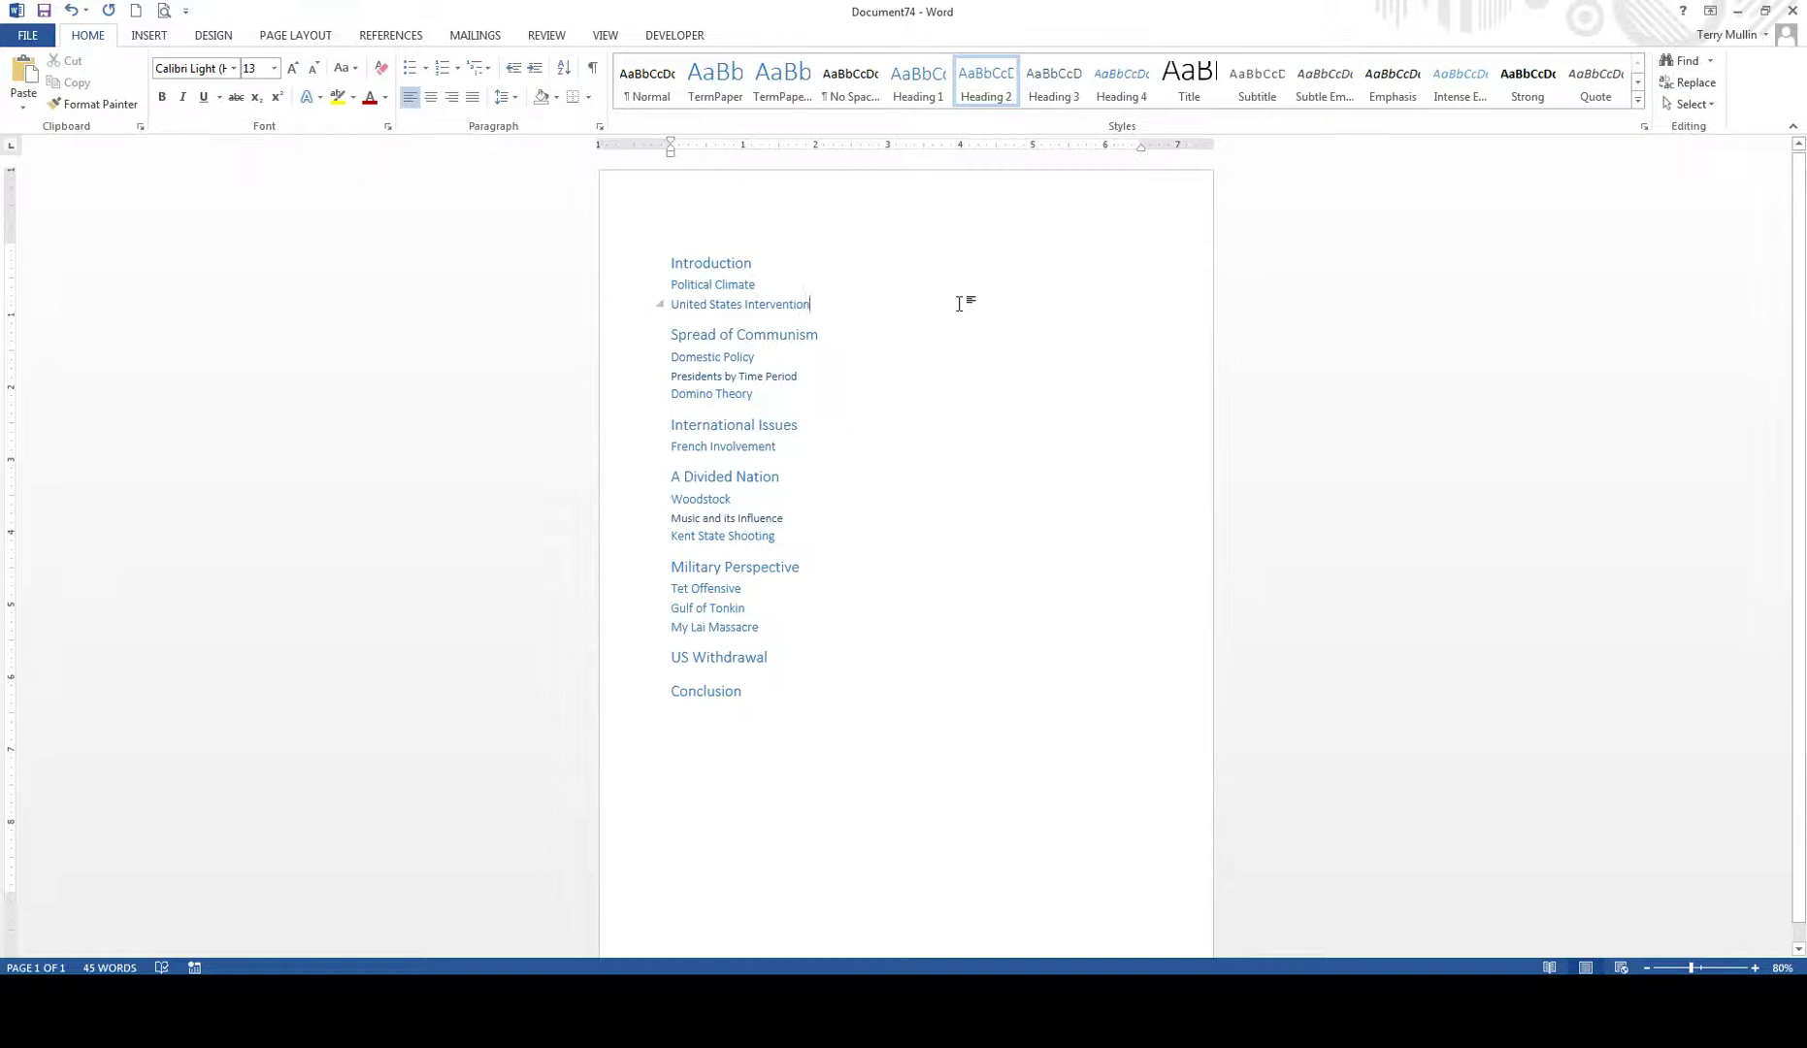
{"action": "key", "text": "Return"}
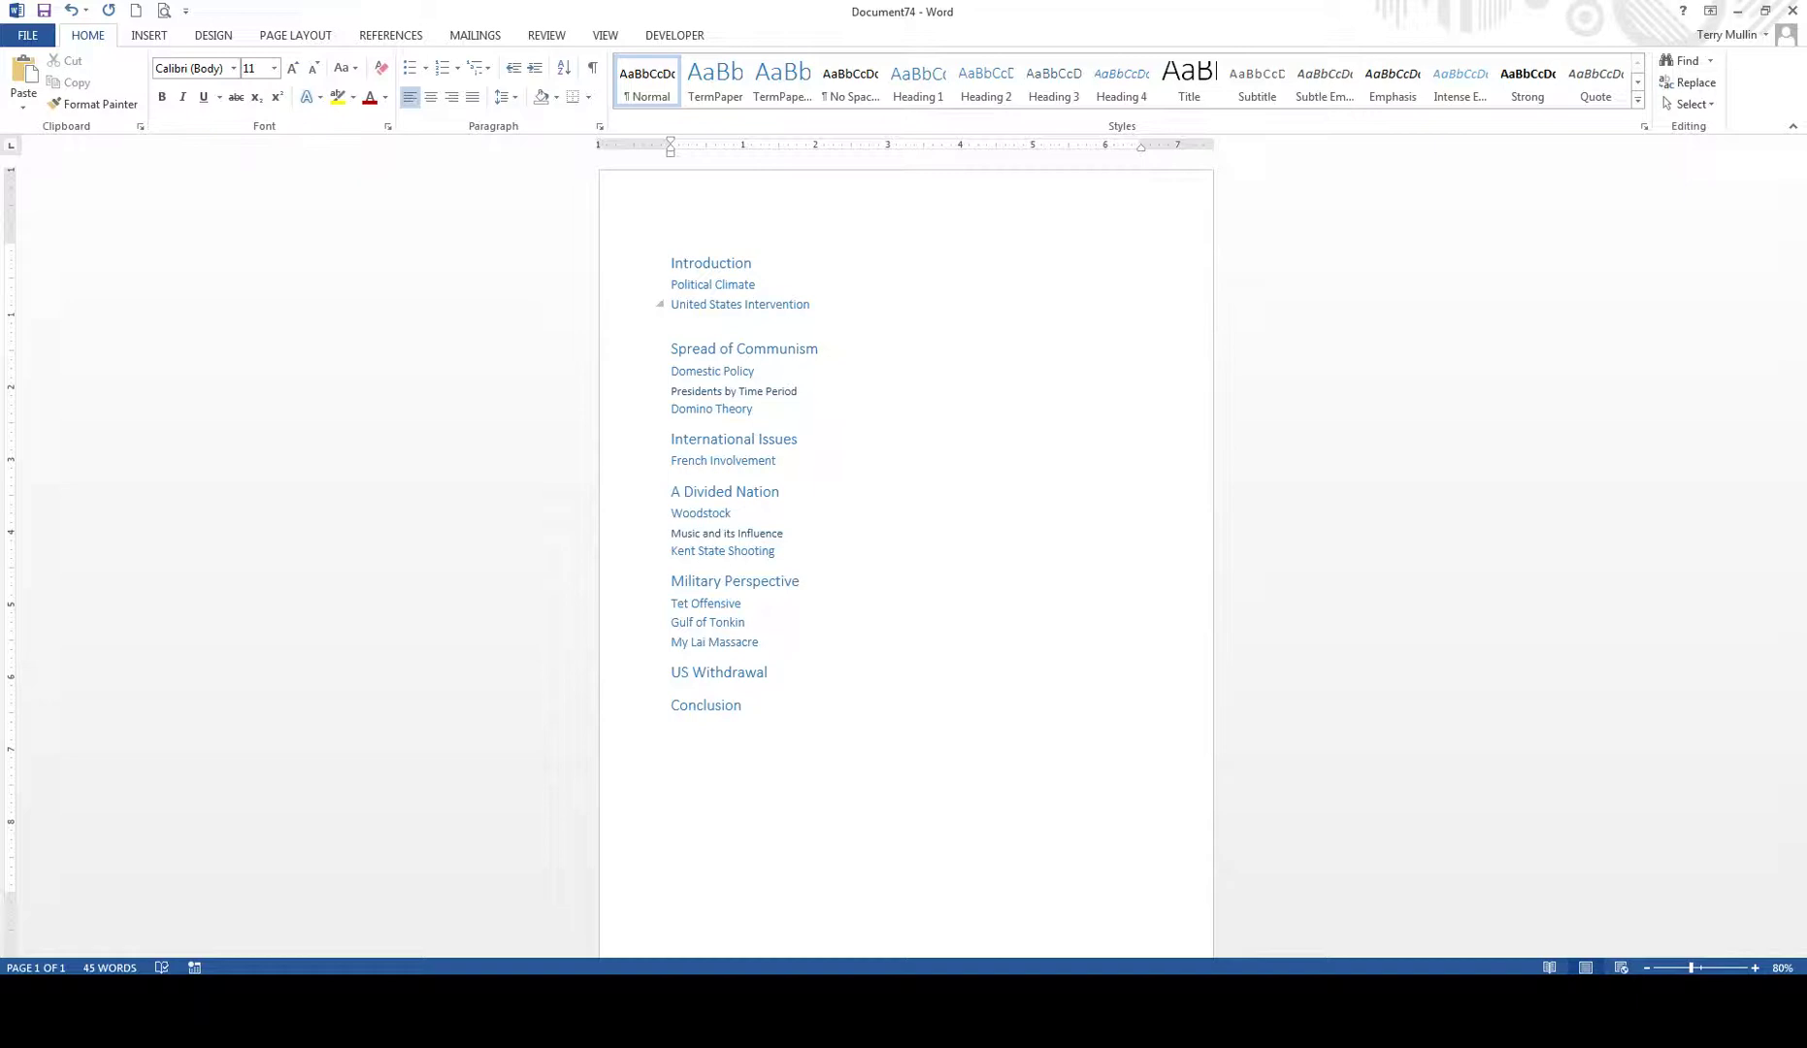
Paste the sentence between quotation marks, then undo the paste that kept web formatting.
{"action": "type", "text": "\""}
{"action": "type", "text": "More than 3 million people (including 58,000 Americans) were killed in the Vietnam War; more than half were Vietnamese civilians."}
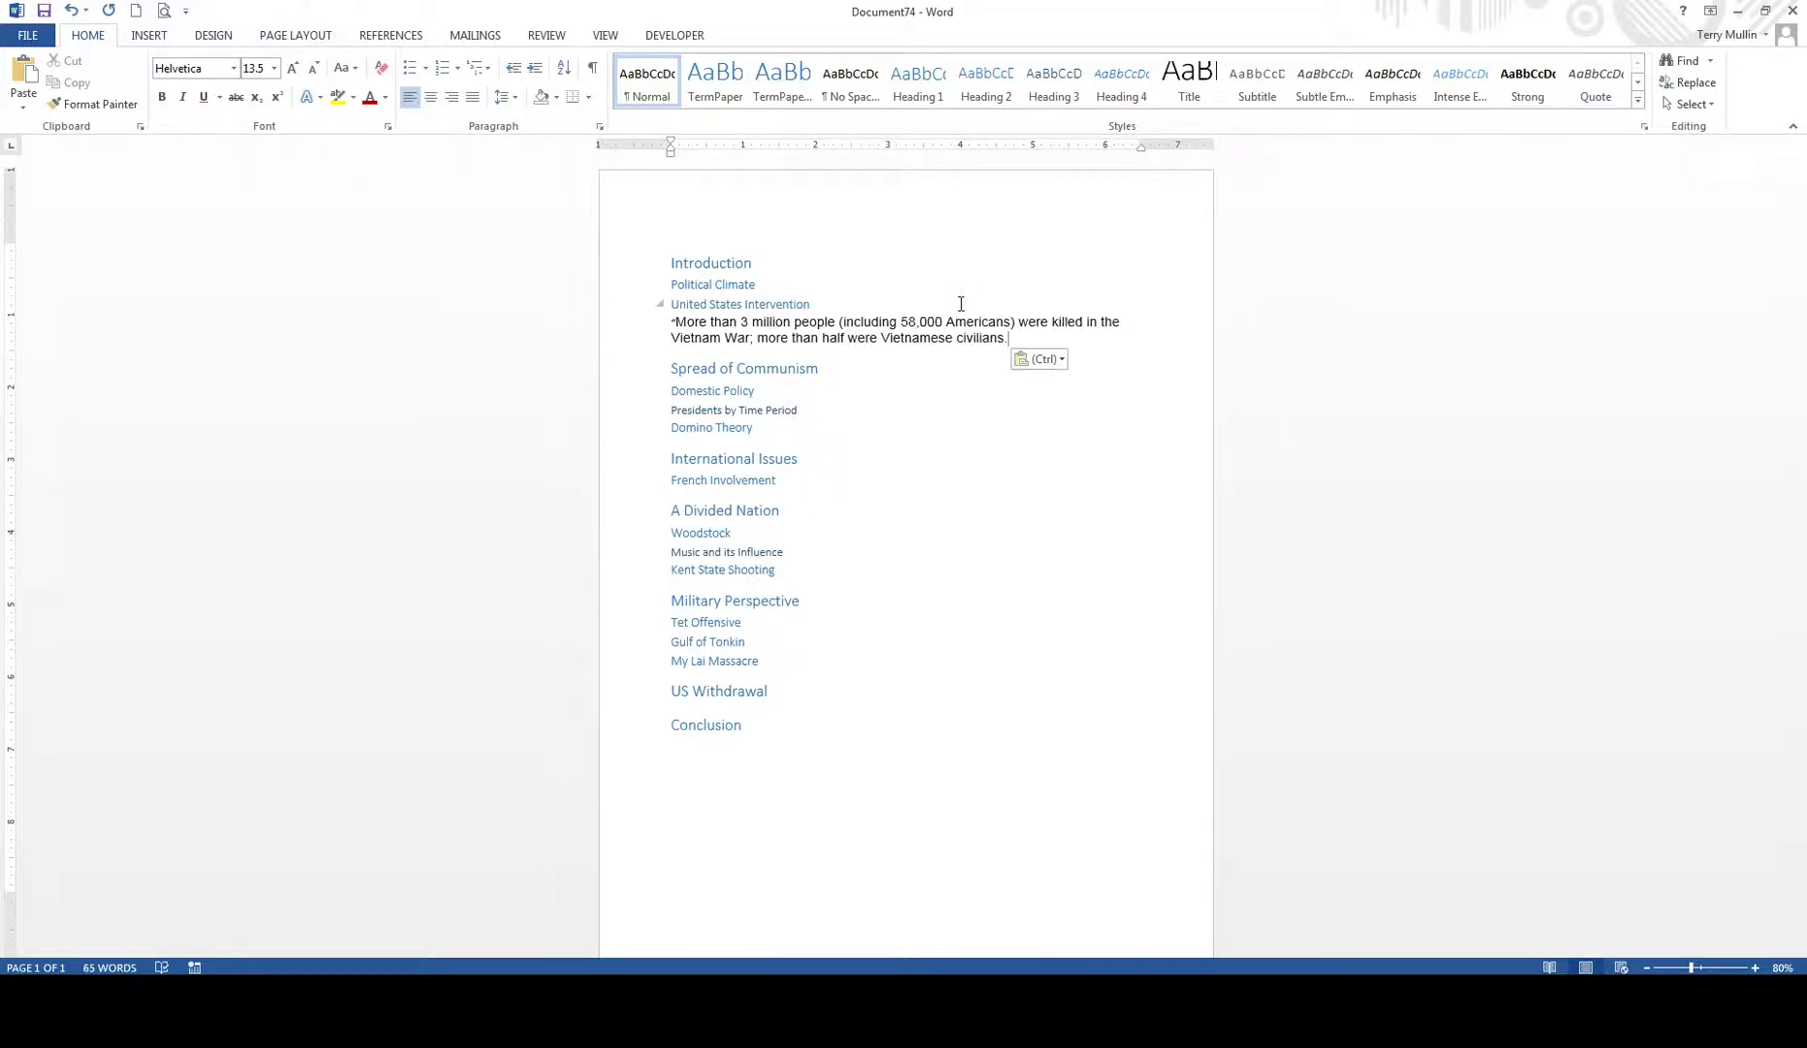
{"action": "type", "text": "\""}
{"action": "key", "text": "ctrl+z"}
{"action": "key", "text": "ctrl+z"}
{"action": "key", "text": "ctrl+z"}
{"action": "key", "text": "ctrl+z"}
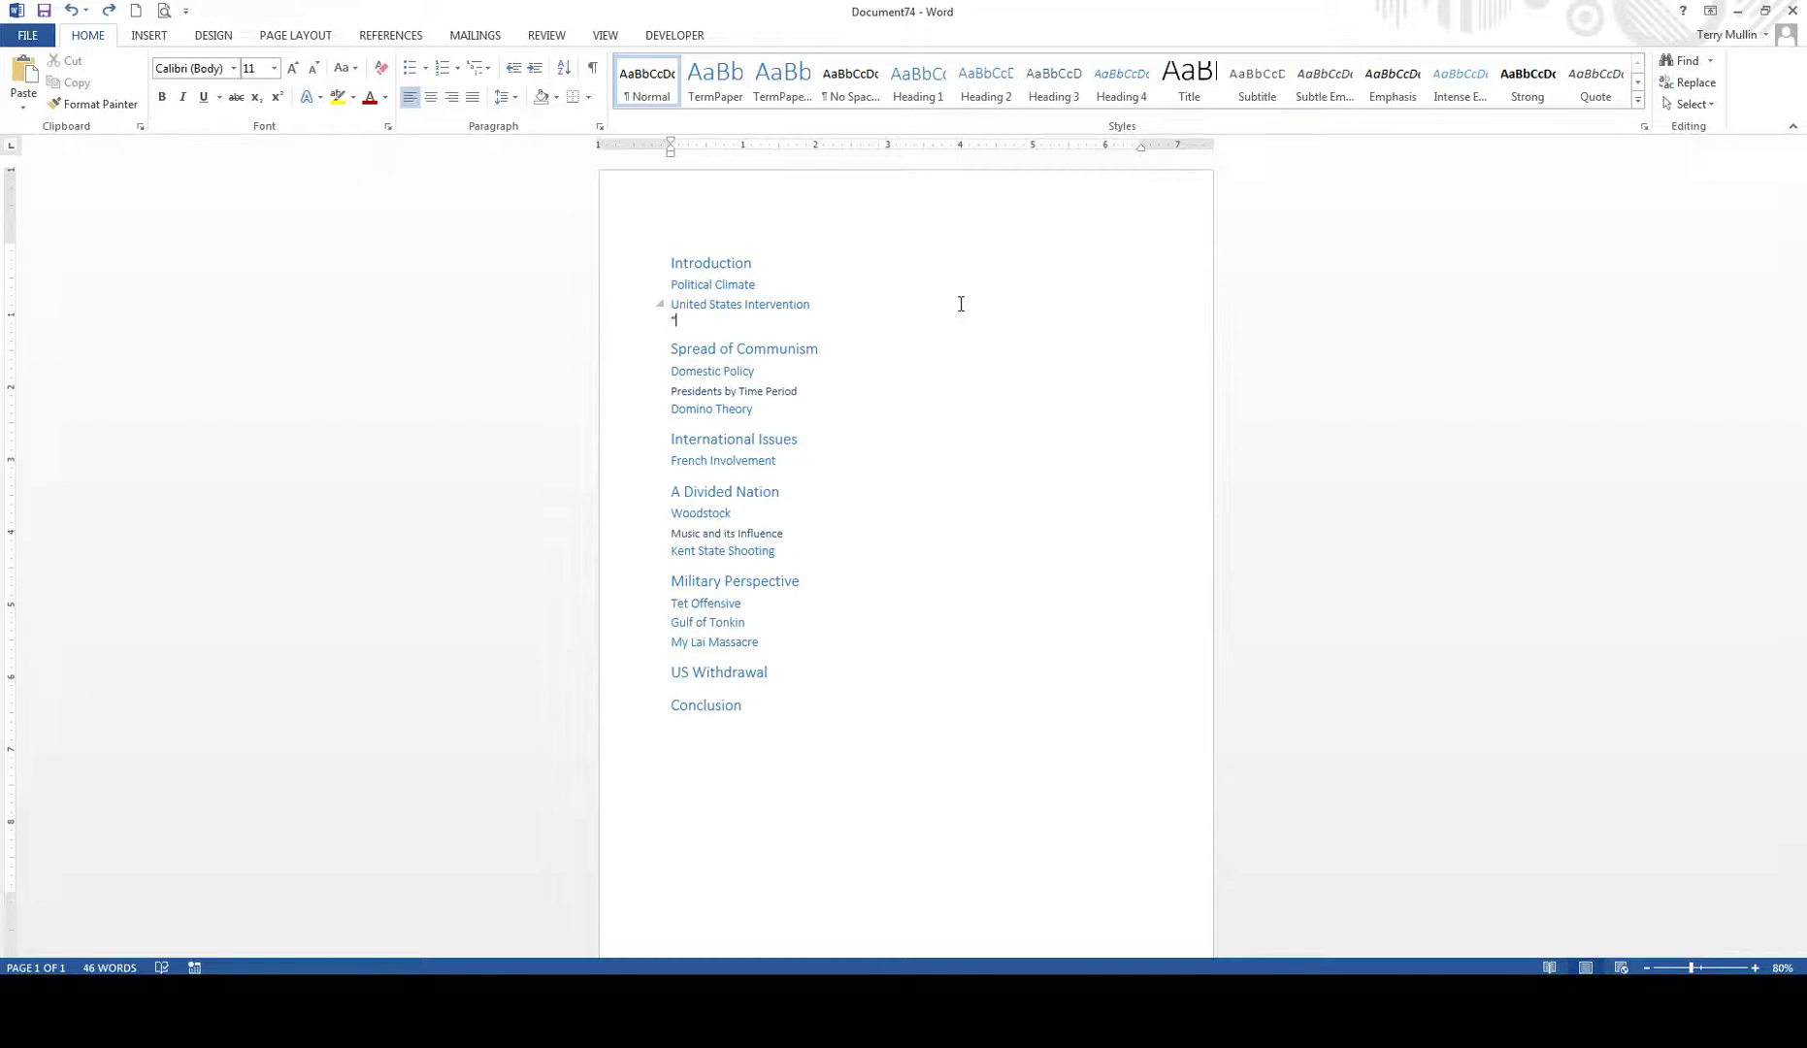
Paste the casualties sentence as Unformatted Text via Paste Special and add the closing quotation mark.
{"action": "left_click", "coordinate": [23, 108]}
{"action": "left_click", "coordinate": [58, 181]}
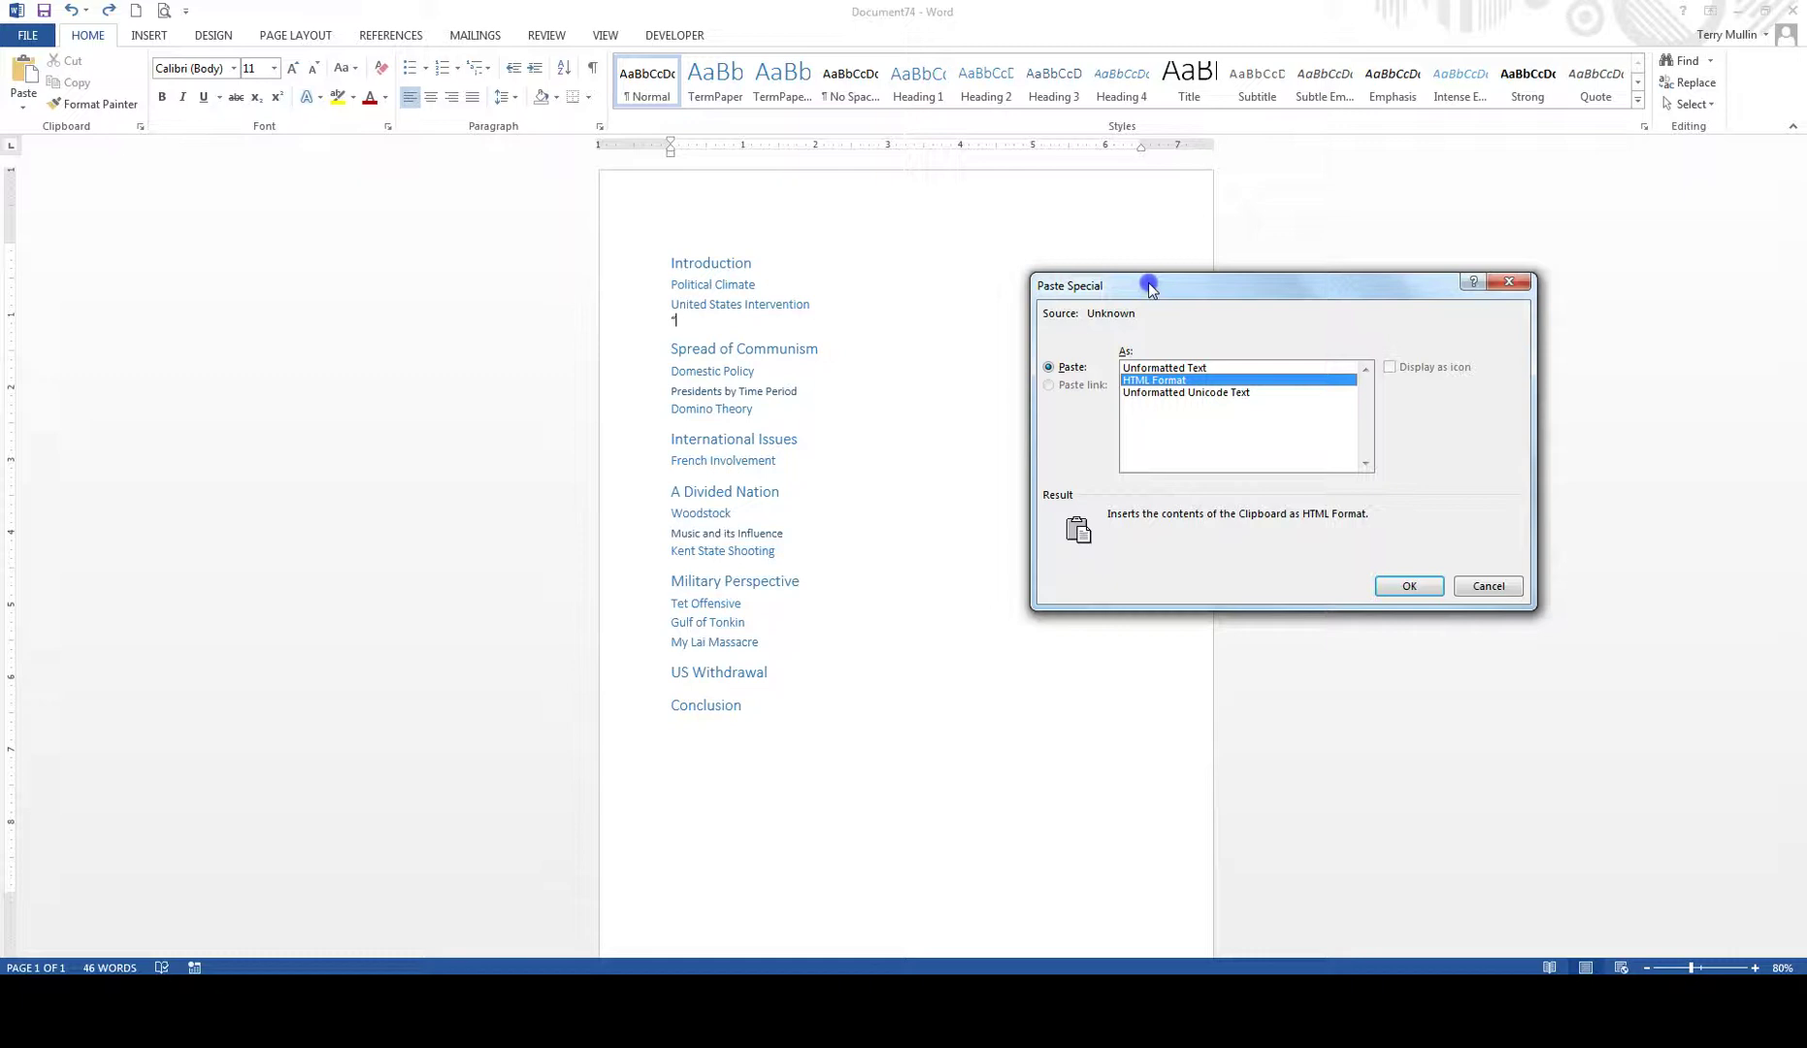
{"action": "left_click_drag", "start_coordinate": [1146, 278], "coordinate": [1038, 249]}
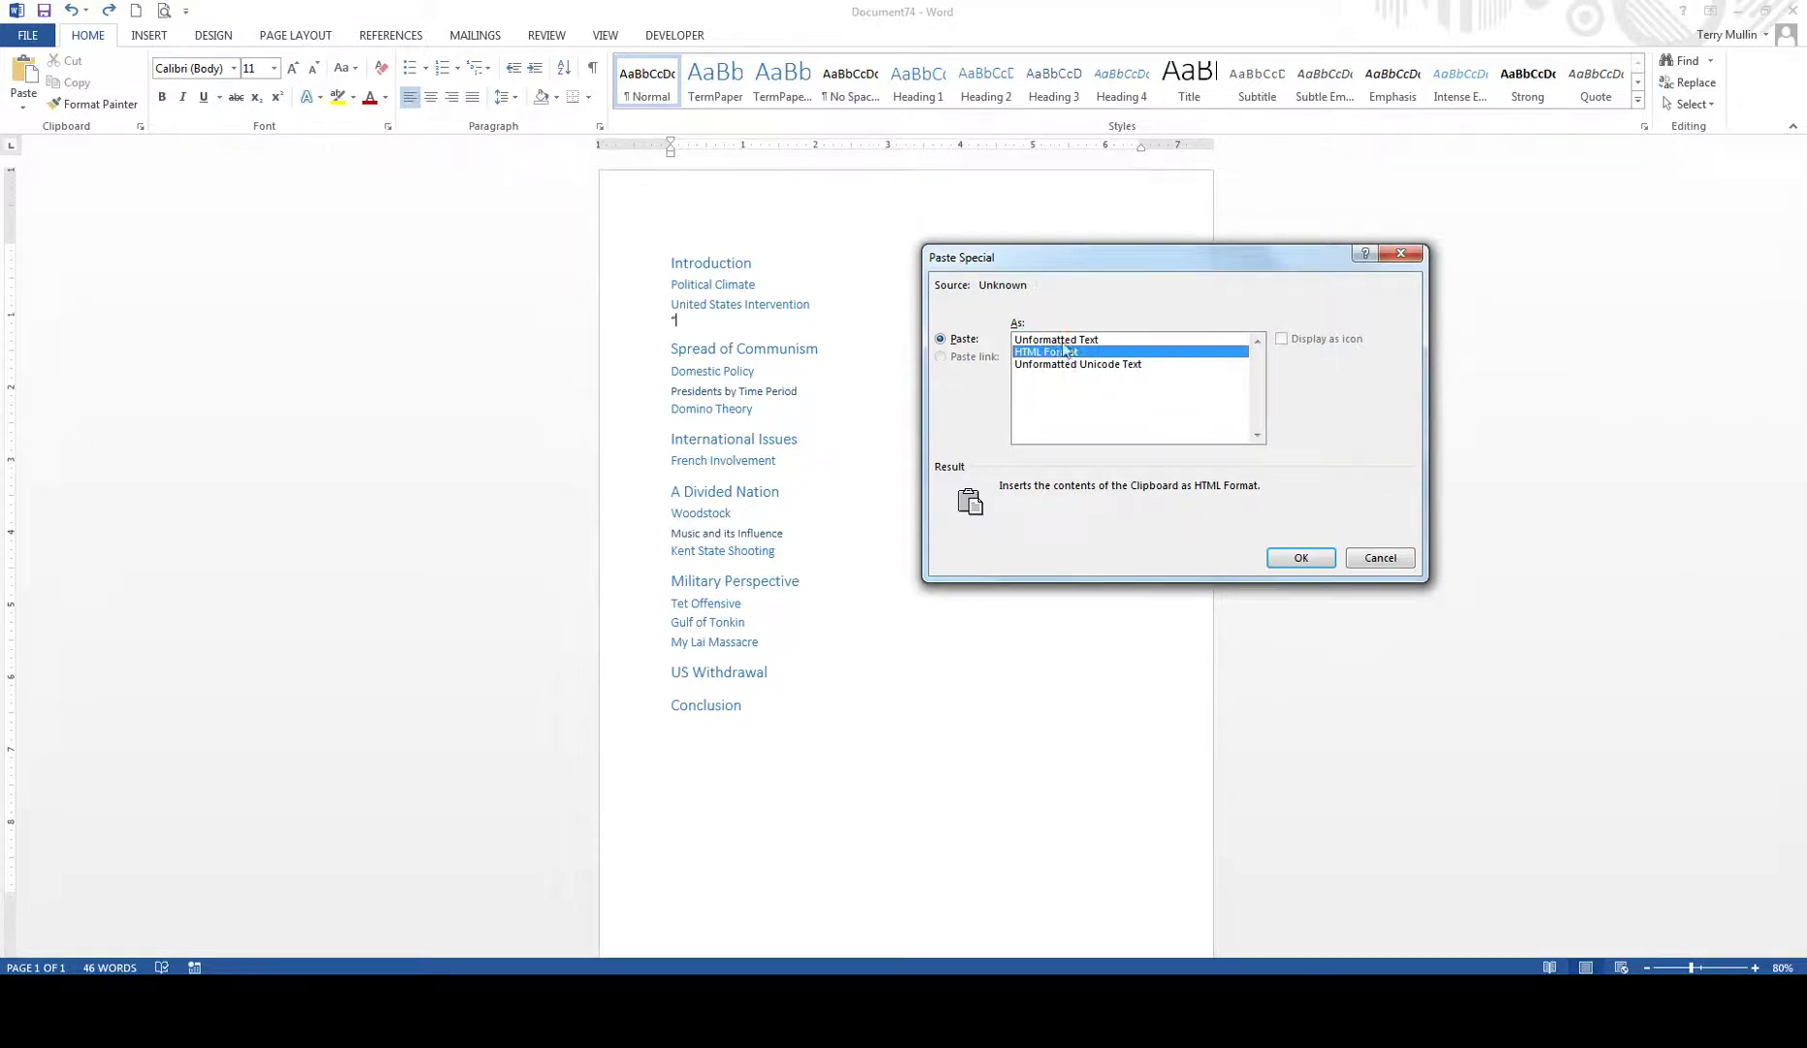
{"action": "left_click", "coordinate": [1062, 340]}
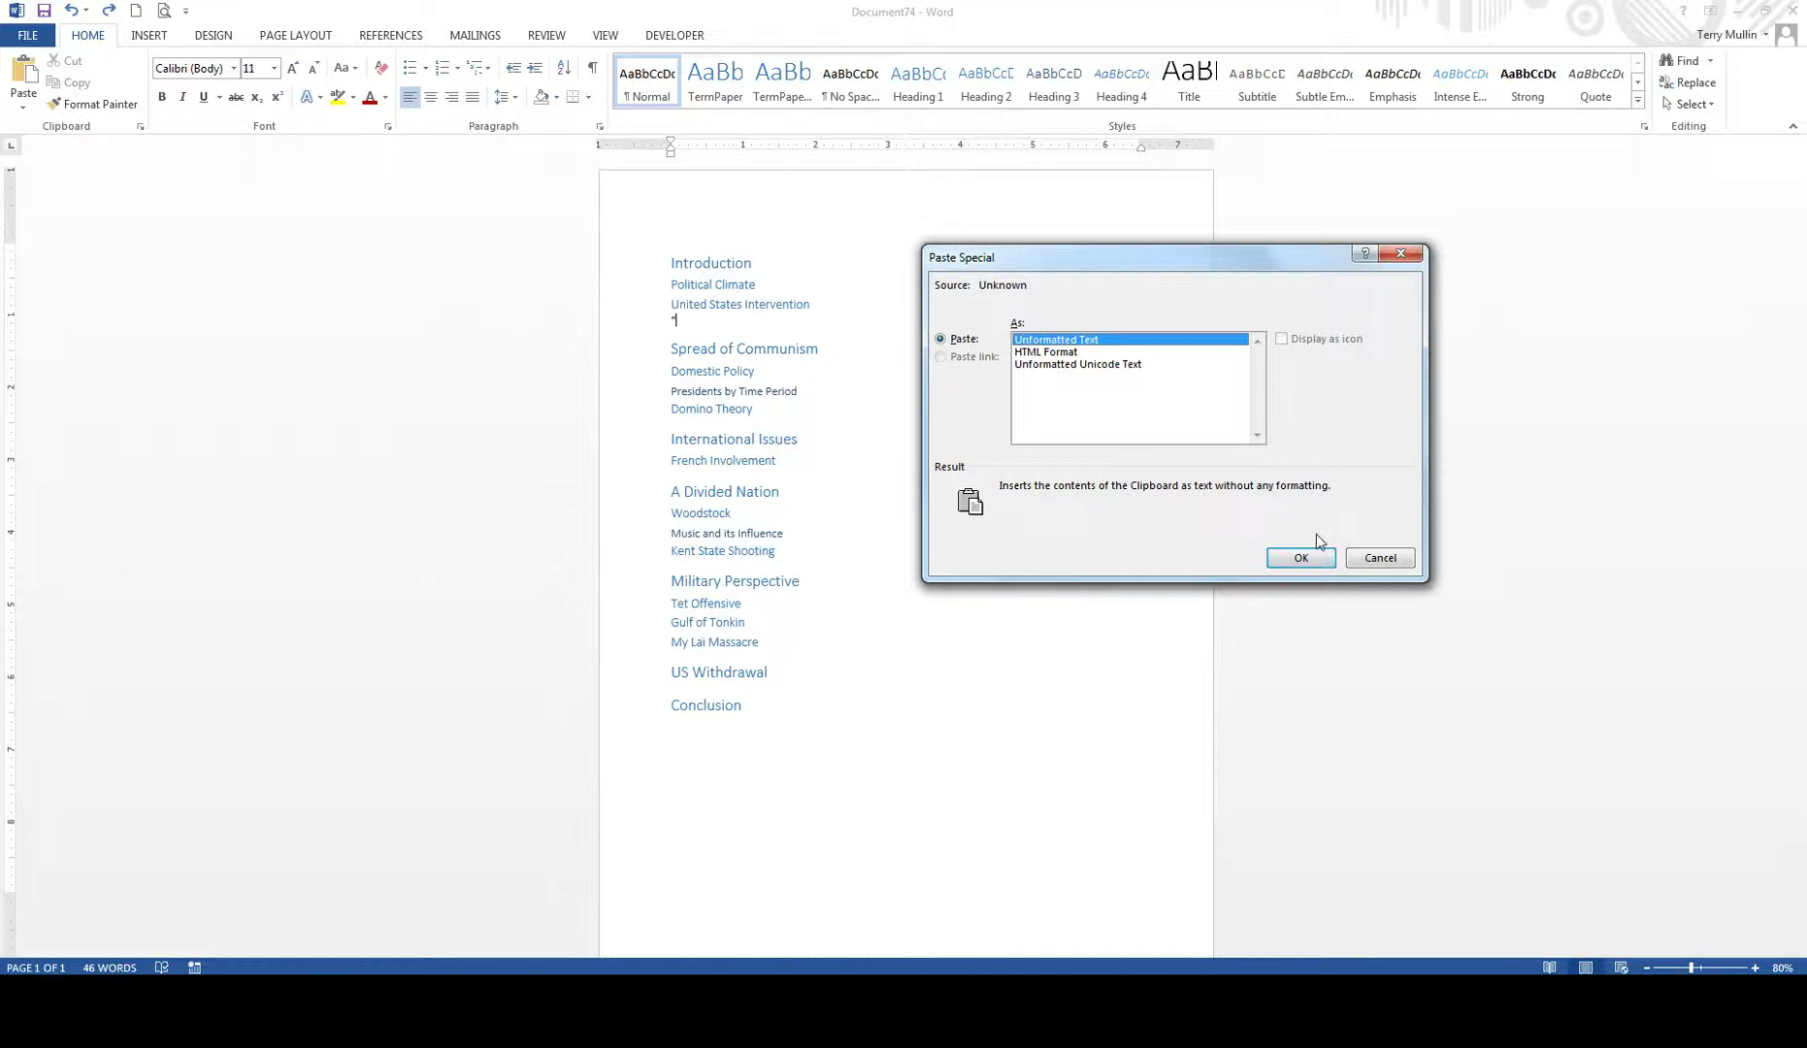
{"action": "left_click", "coordinate": [1313, 557]}
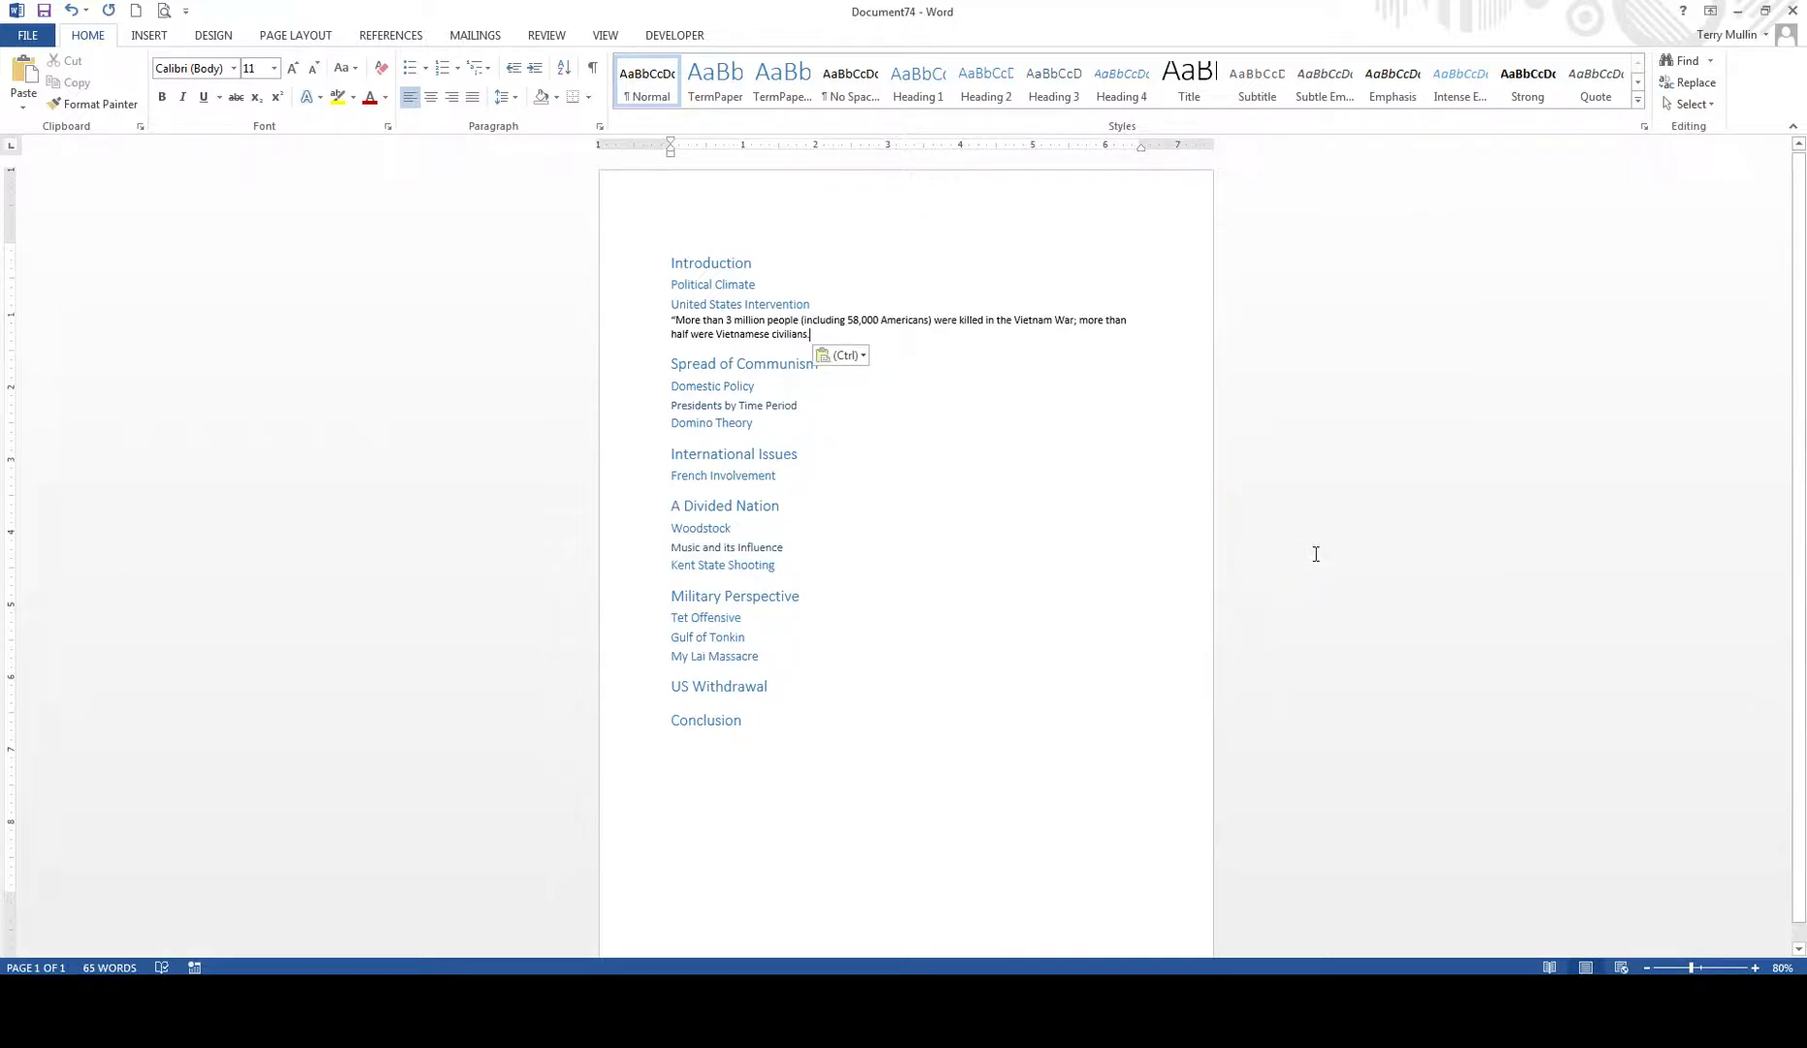
{"action": "type", "text": "\""}
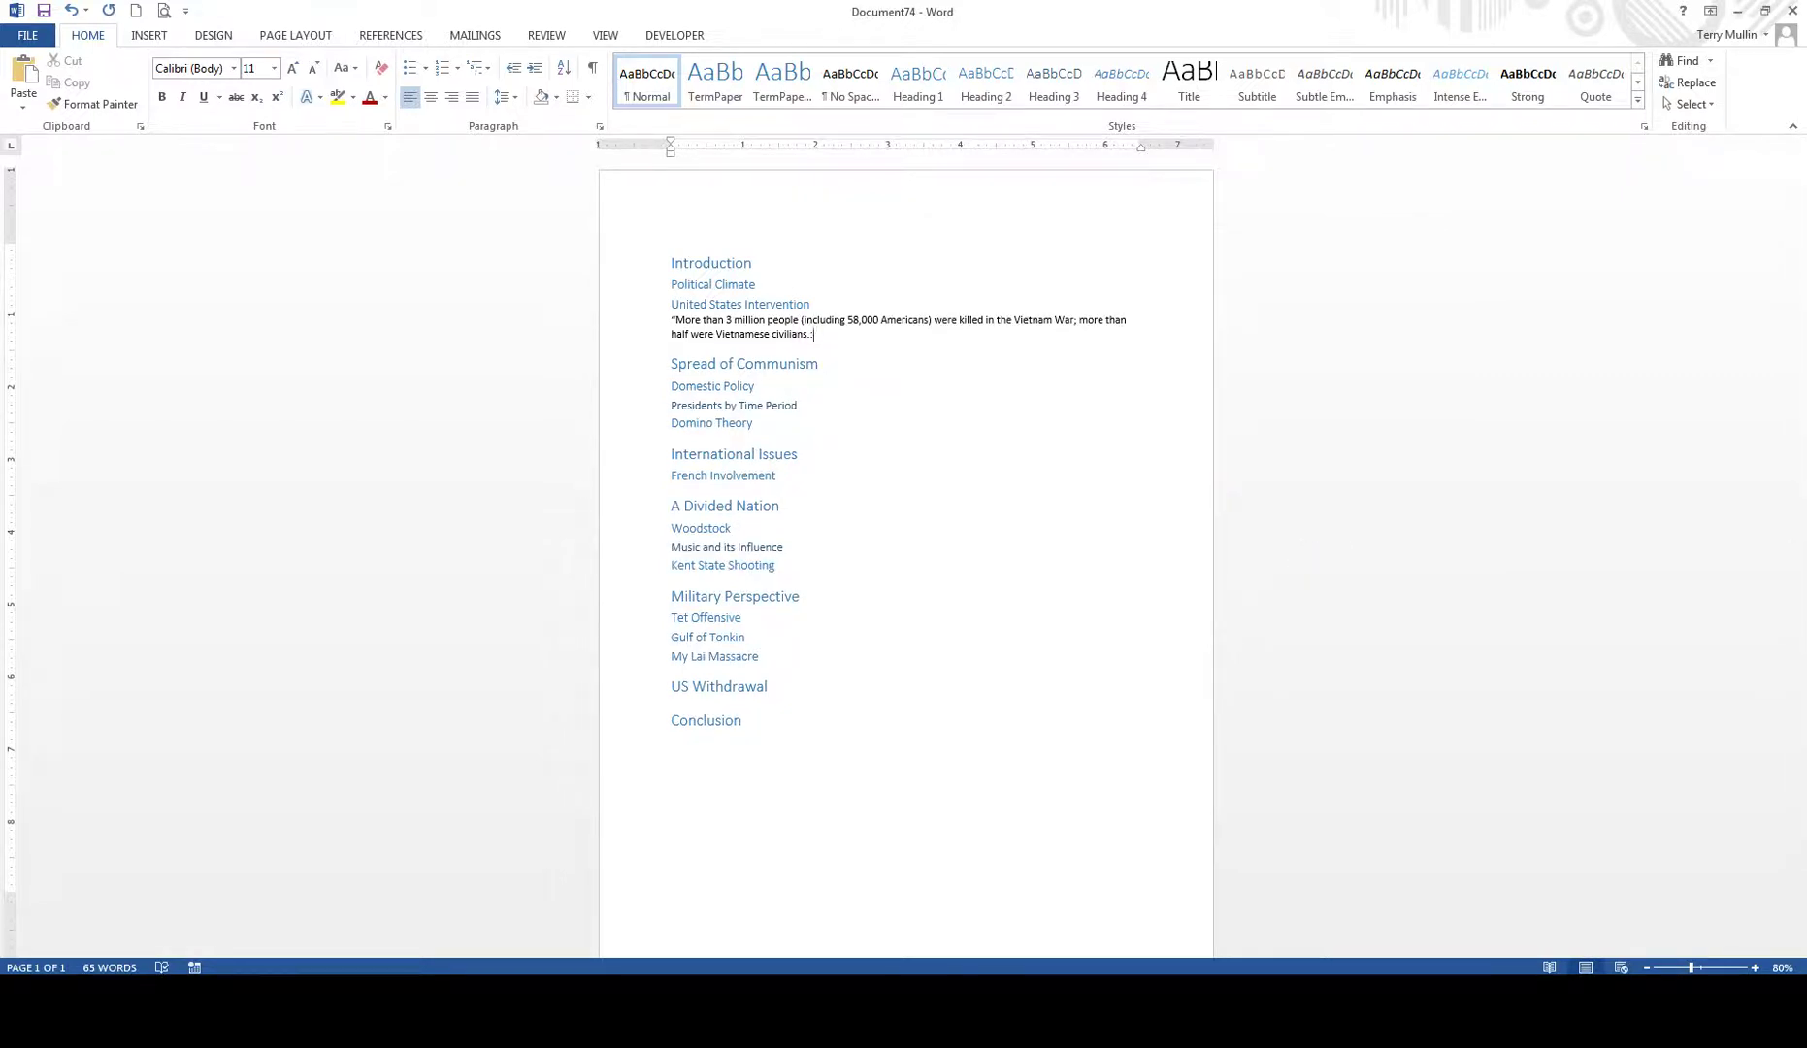
{"action": "key", "text": "BackSpace"}
Keep APA selected as the citation style on the References tab.
{"action": "left_click", "coordinate": [401, 35]}
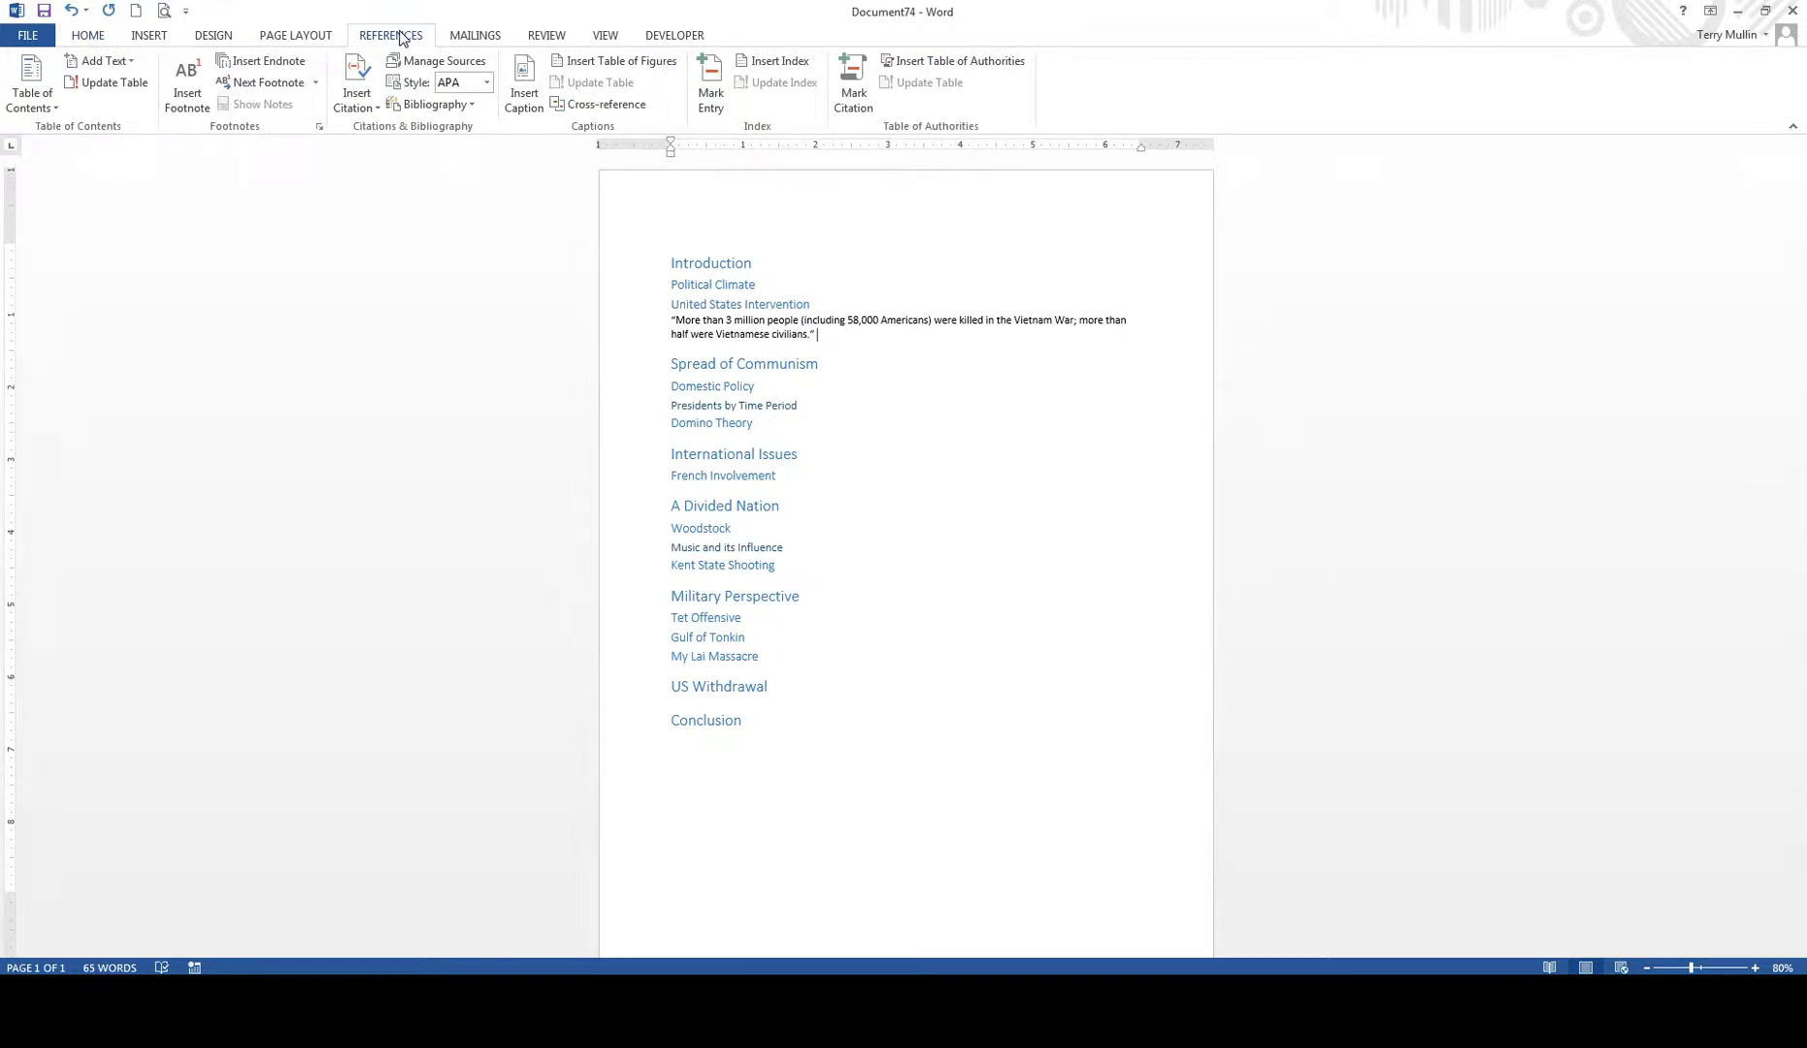
{"action": "left_click", "coordinate": [487, 84]}
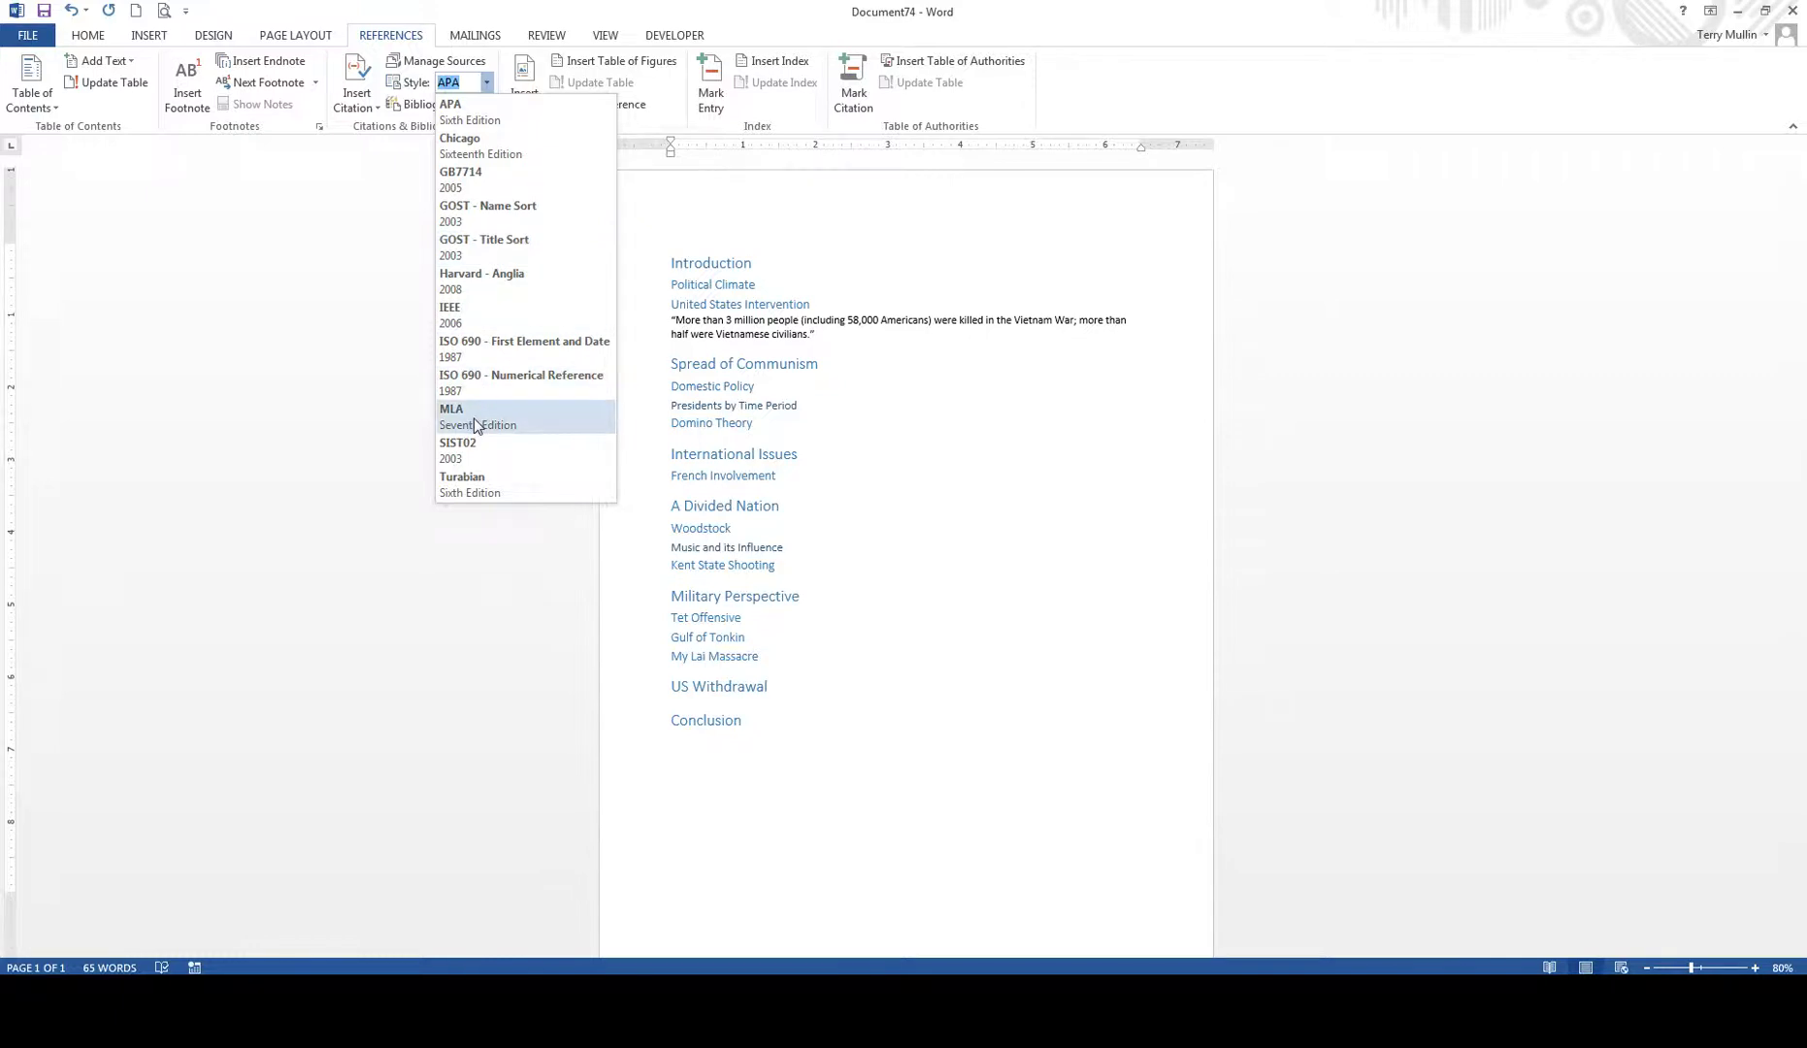
{"action": "left_click", "coordinate": [477, 113]}
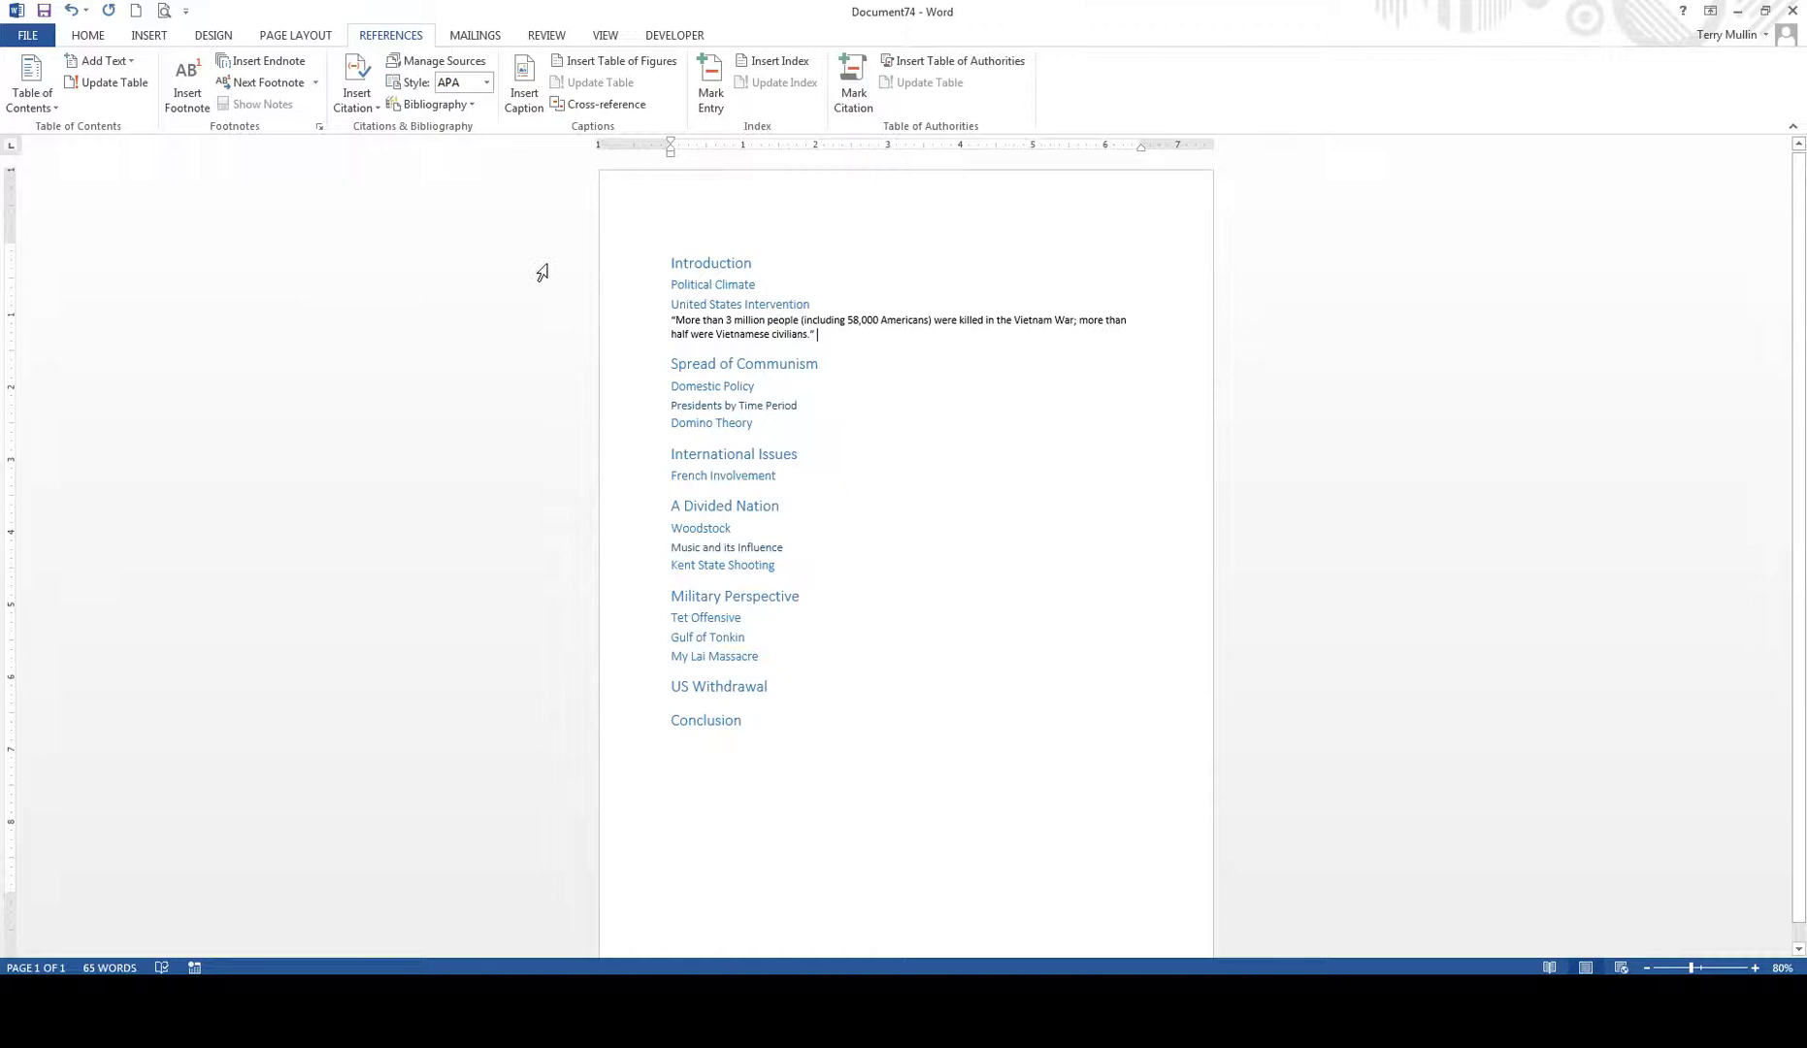
Open the Source Manager and start a new source entry.
{"action": "left_click", "coordinate": [471, 62]}
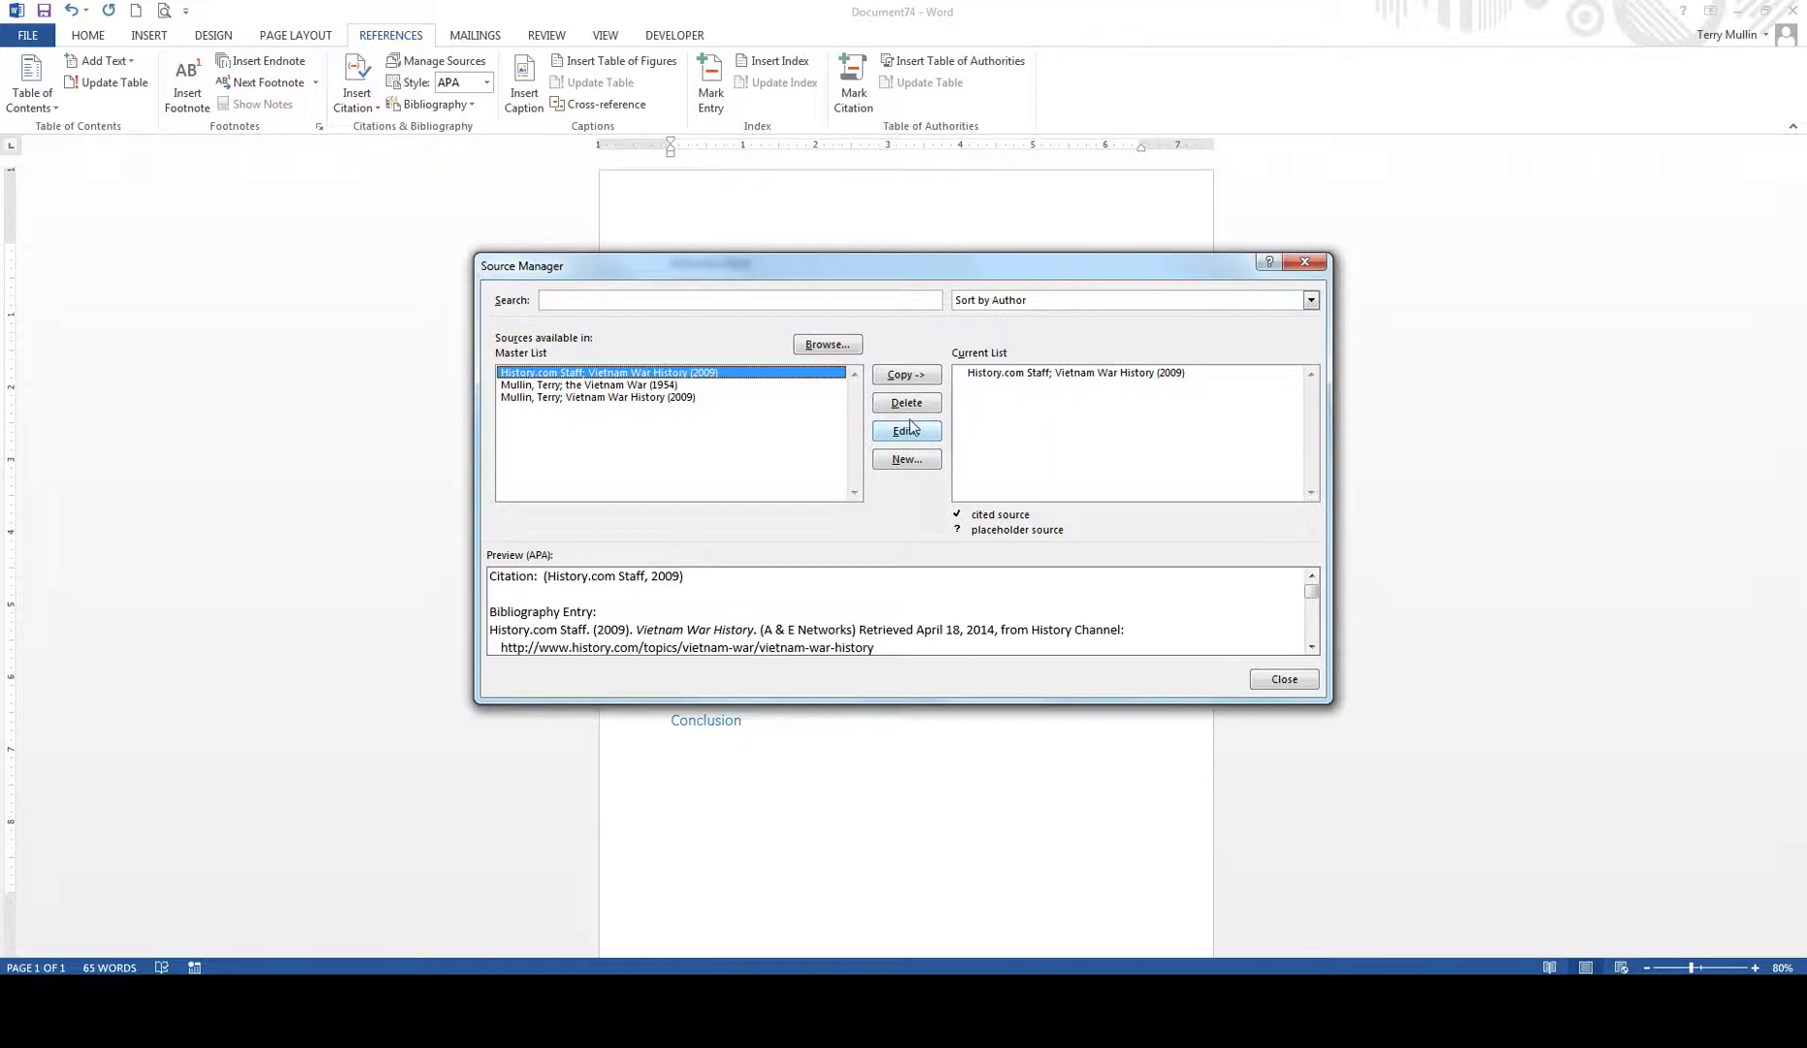
{"action": "left_click", "coordinate": [912, 460]}
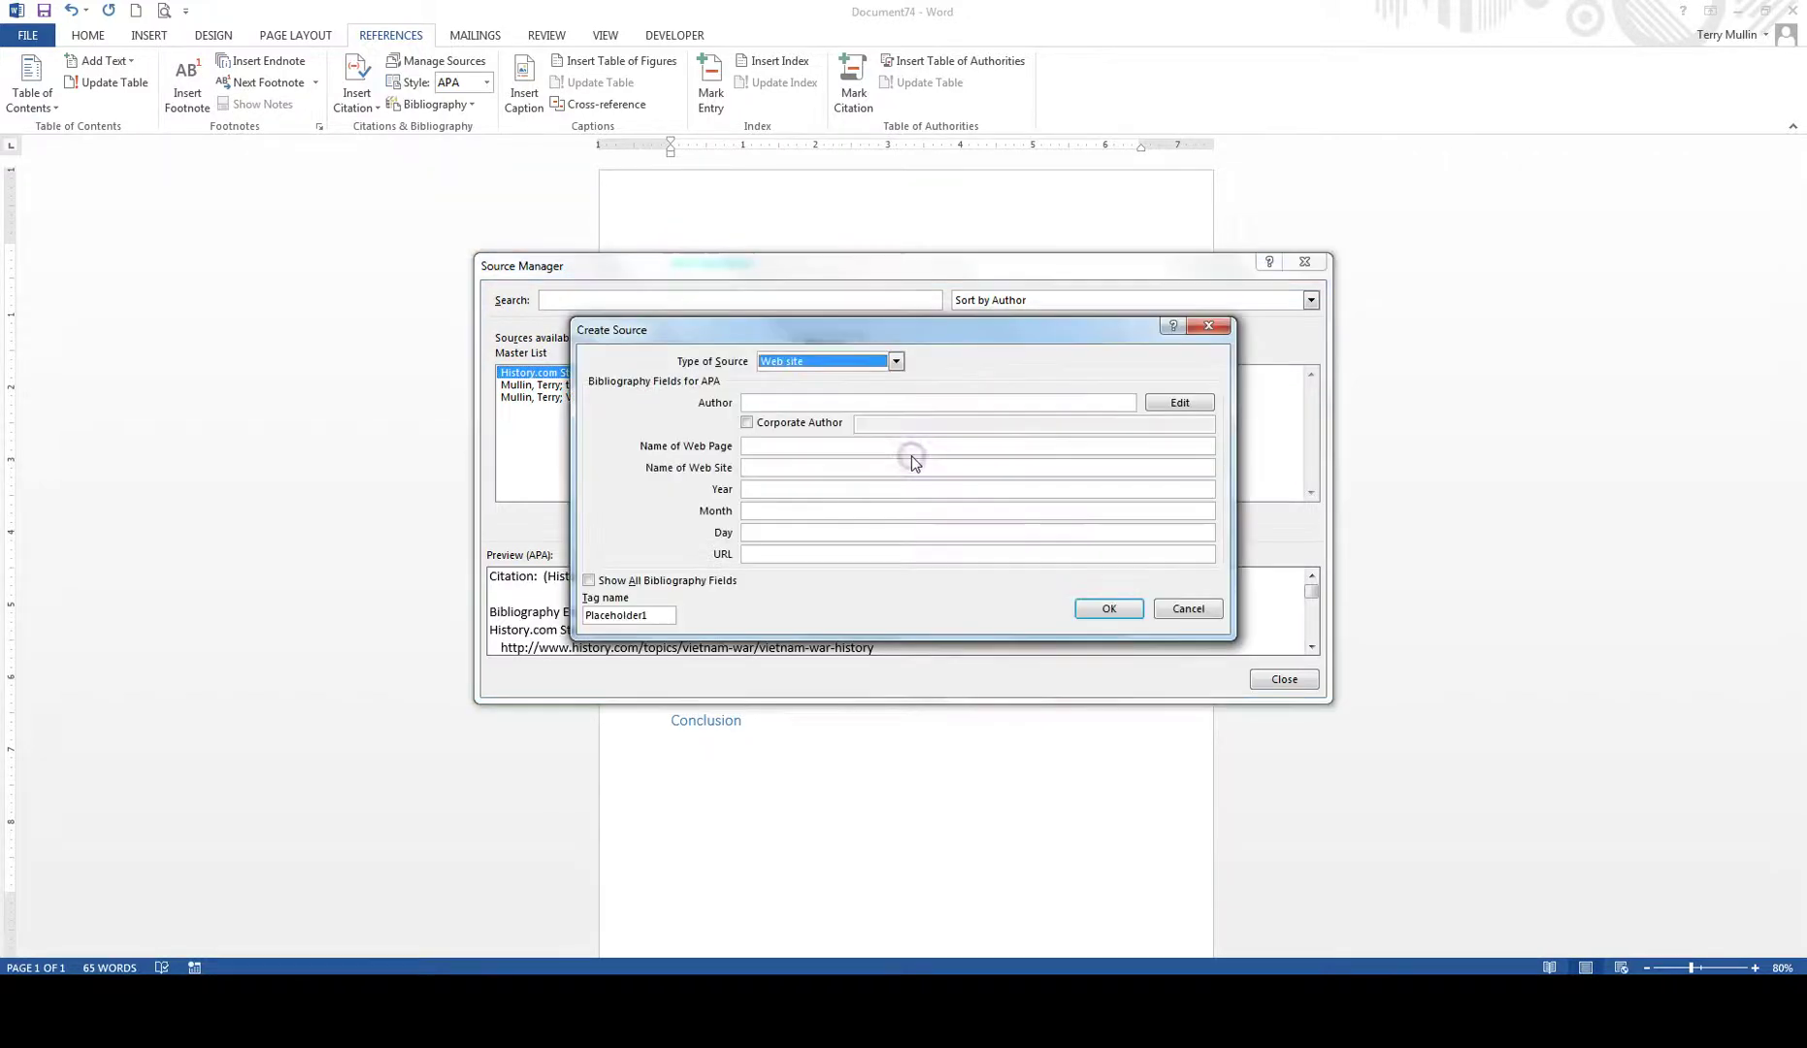
Keep Web site as the source type, then switch to the History.com article in Chrome.
{"action": "left_click", "coordinate": [894, 361]}
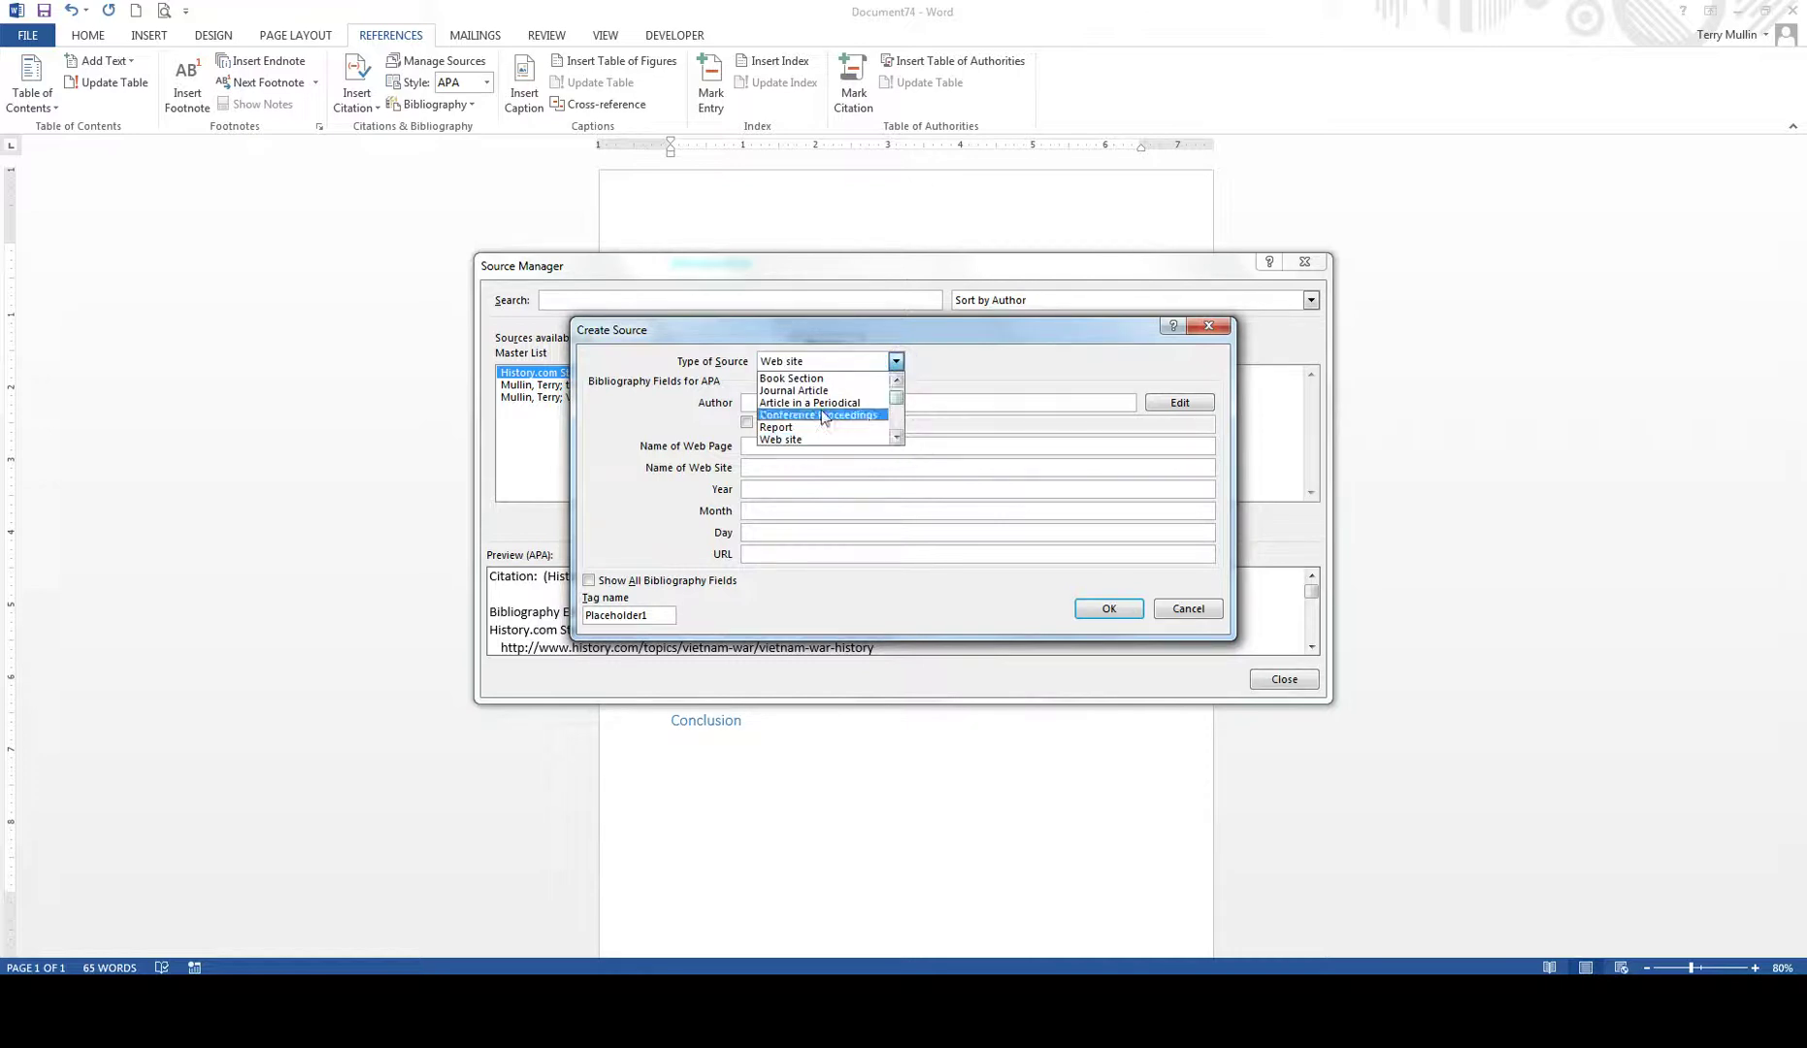
{"action": "left_click", "coordinate": [897, 382]}
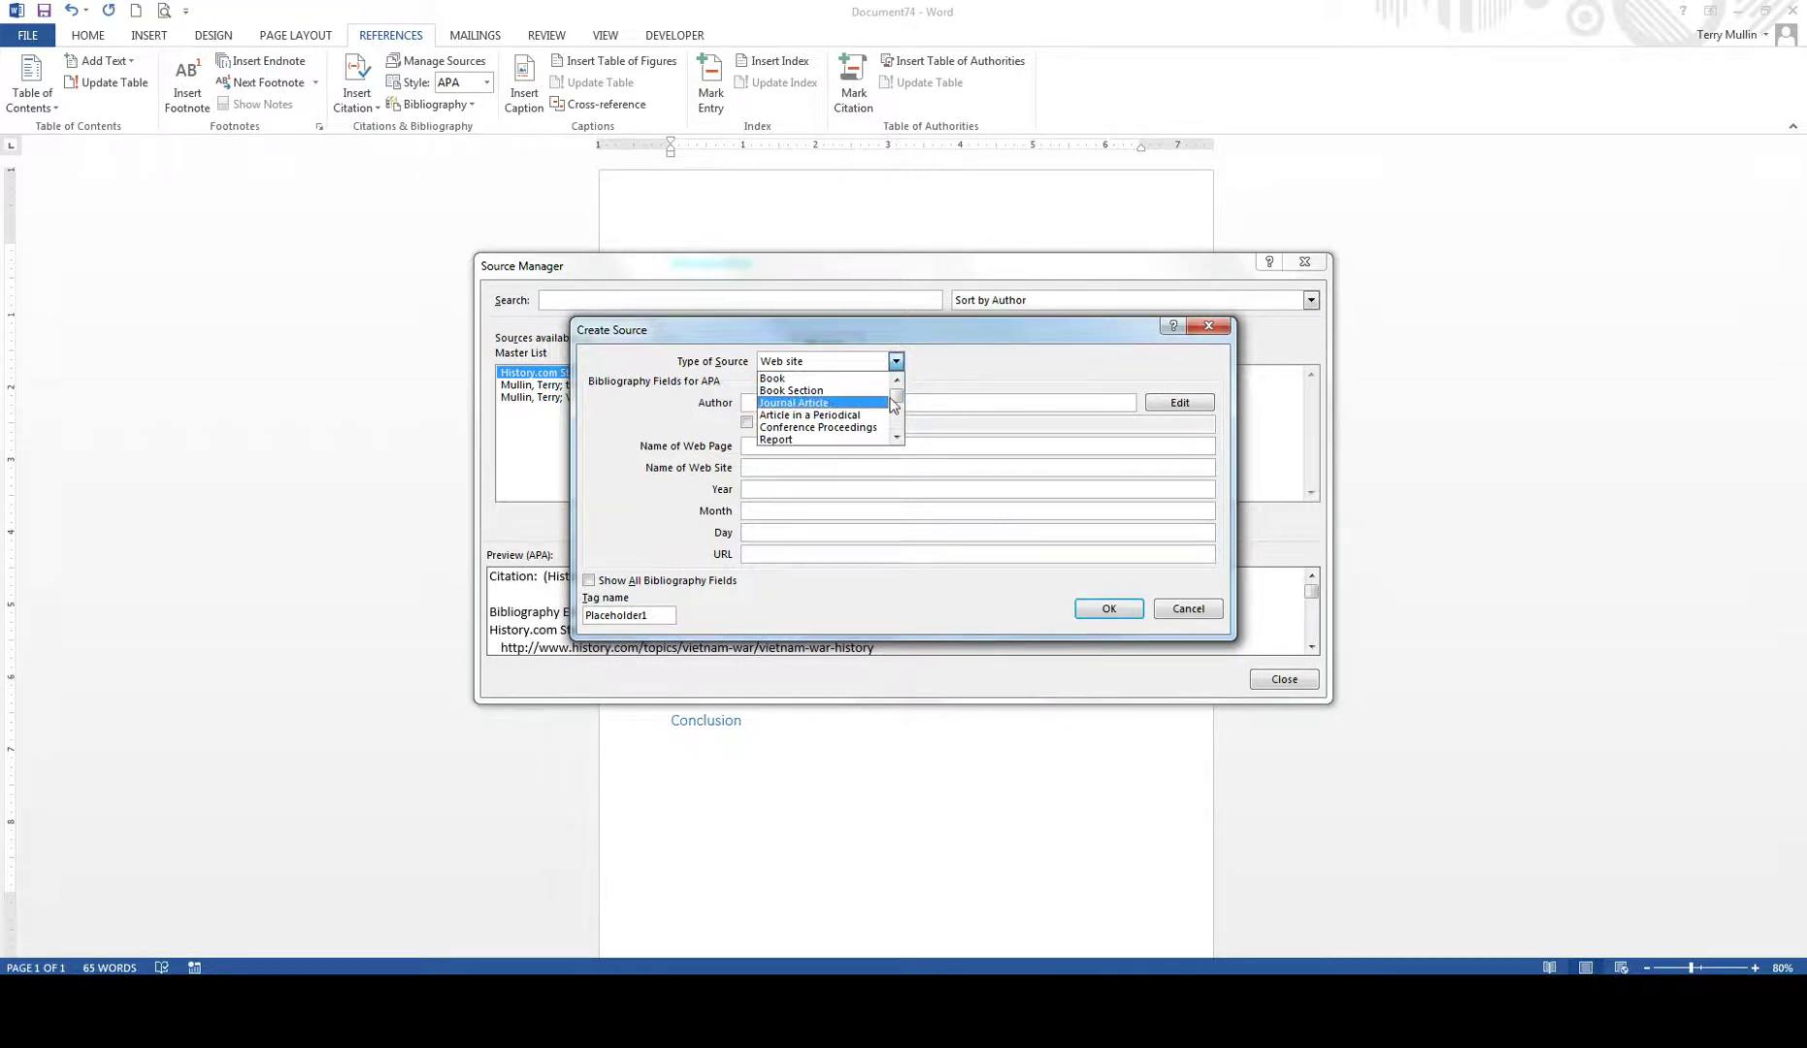
{"action": "left_click_drag", "start_coordinate": [895, 396], "coordinate": [895, 412]}
{"action": "left_click", "coordinate": [821, 404]}
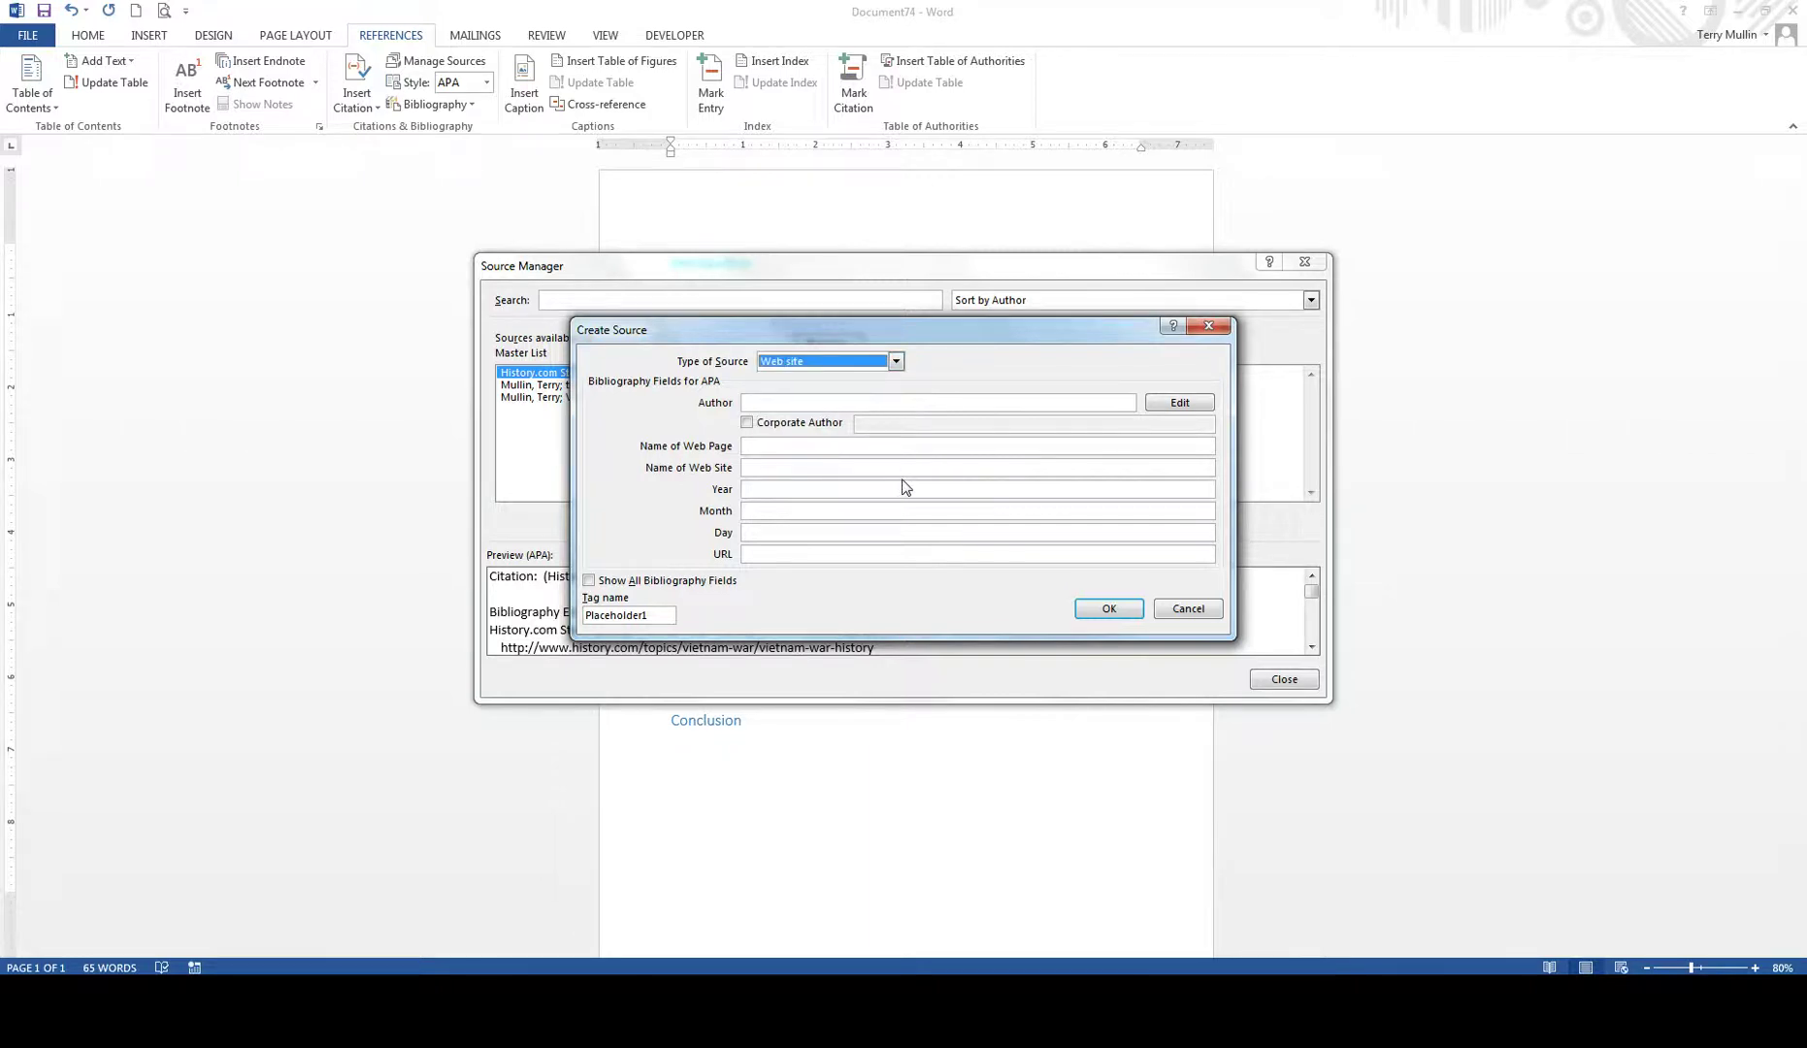
{"action": "key", "text": "alt+Tab"}
{"action": "key", "text": "alt+Tab"}
{"action": "key", "text": "alt+Tab"}
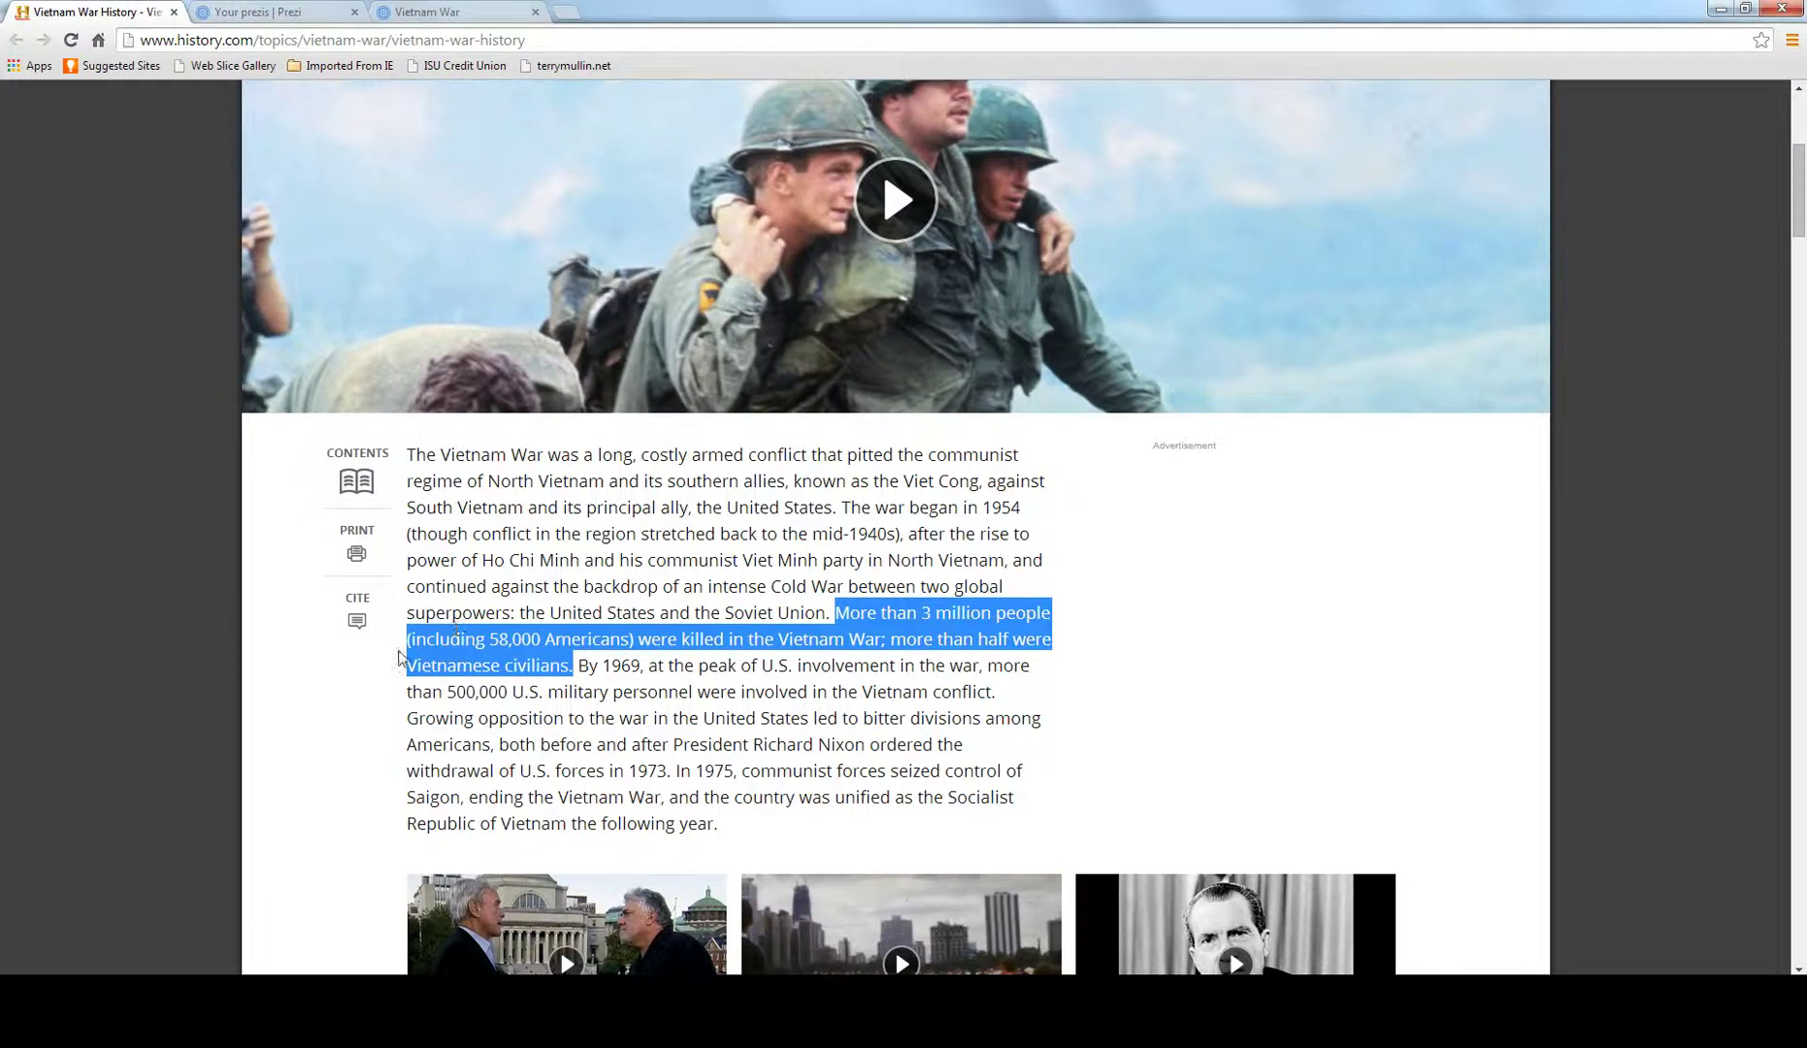
Review the article's CITE details and select the page URL in the address bar.
{"action": "left_click", "coordinate": [357, 620]}
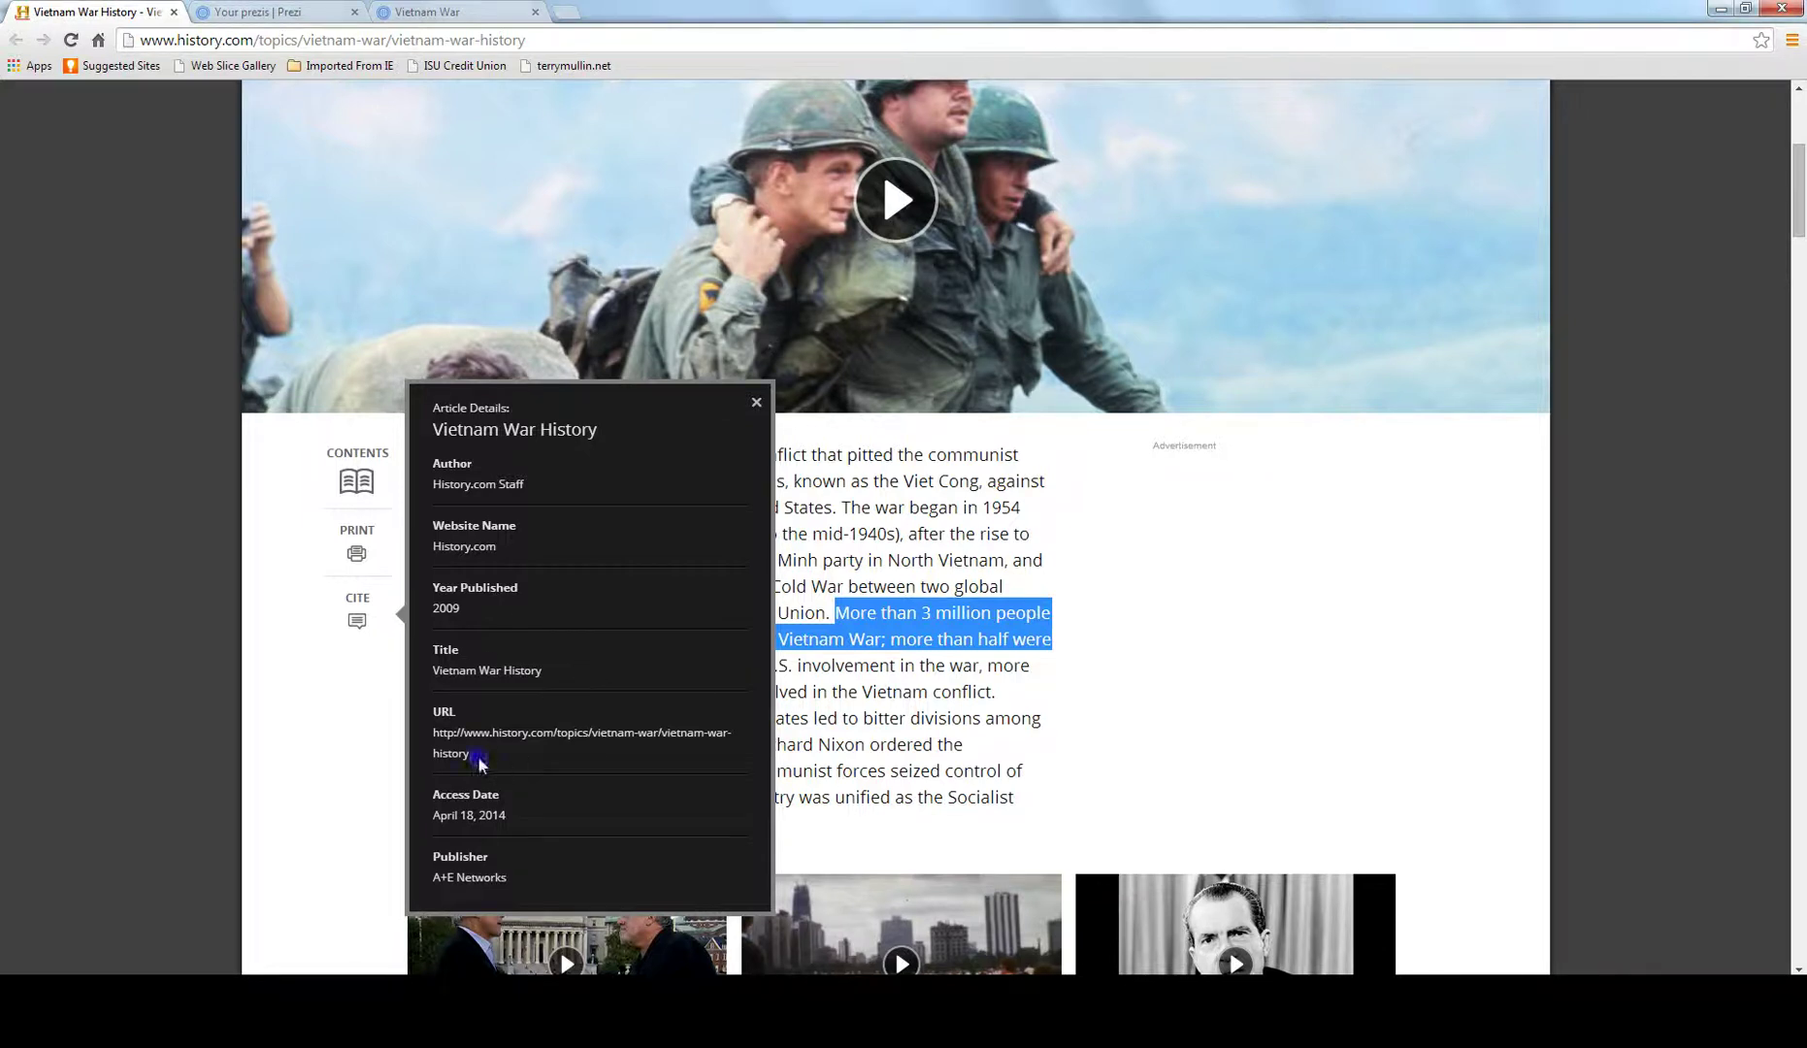
{"action": "left_click_drag", "start_coordinate": [474, 754], "coordinate": [415, 736]}
{"action": "key", "text": "ctrl+c"}
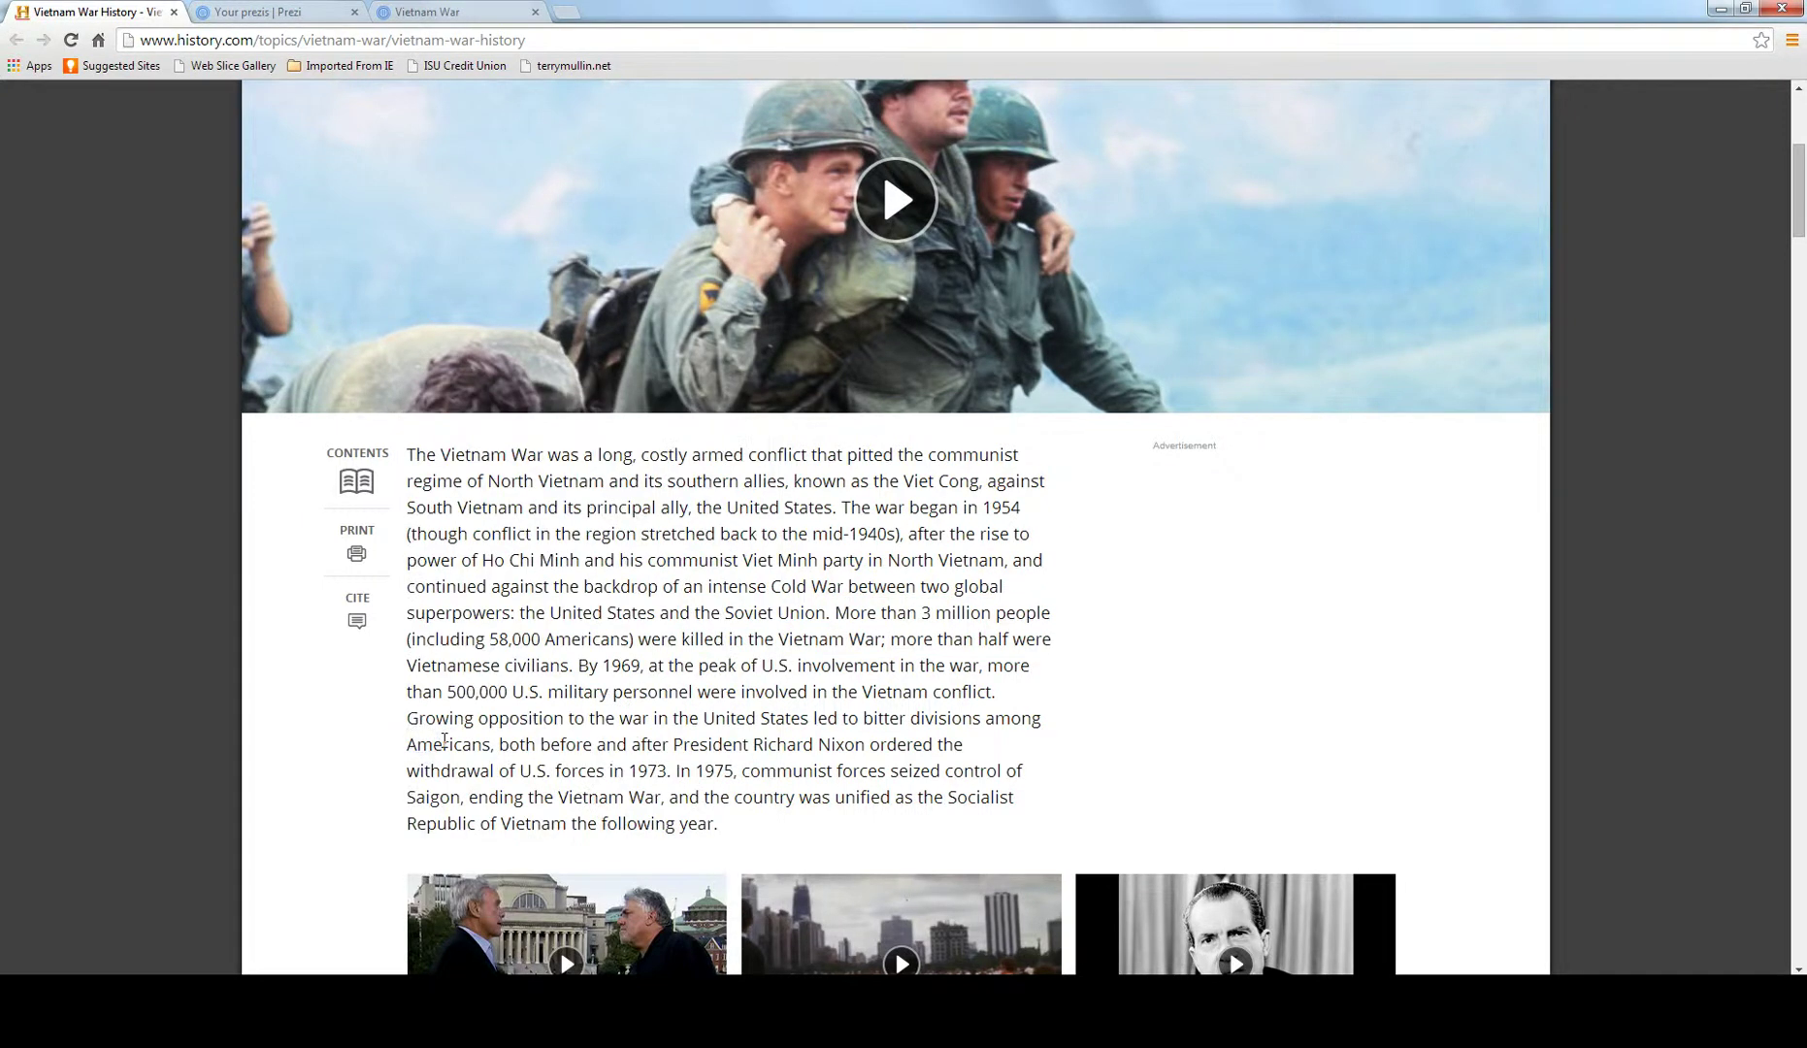
{"action": "left_click", "coordinate": [552, 37]}
Copy the URL and enter corporate author 'History.com staff,' in the new source.
{"action": "key", "text": "alt+Tab"}
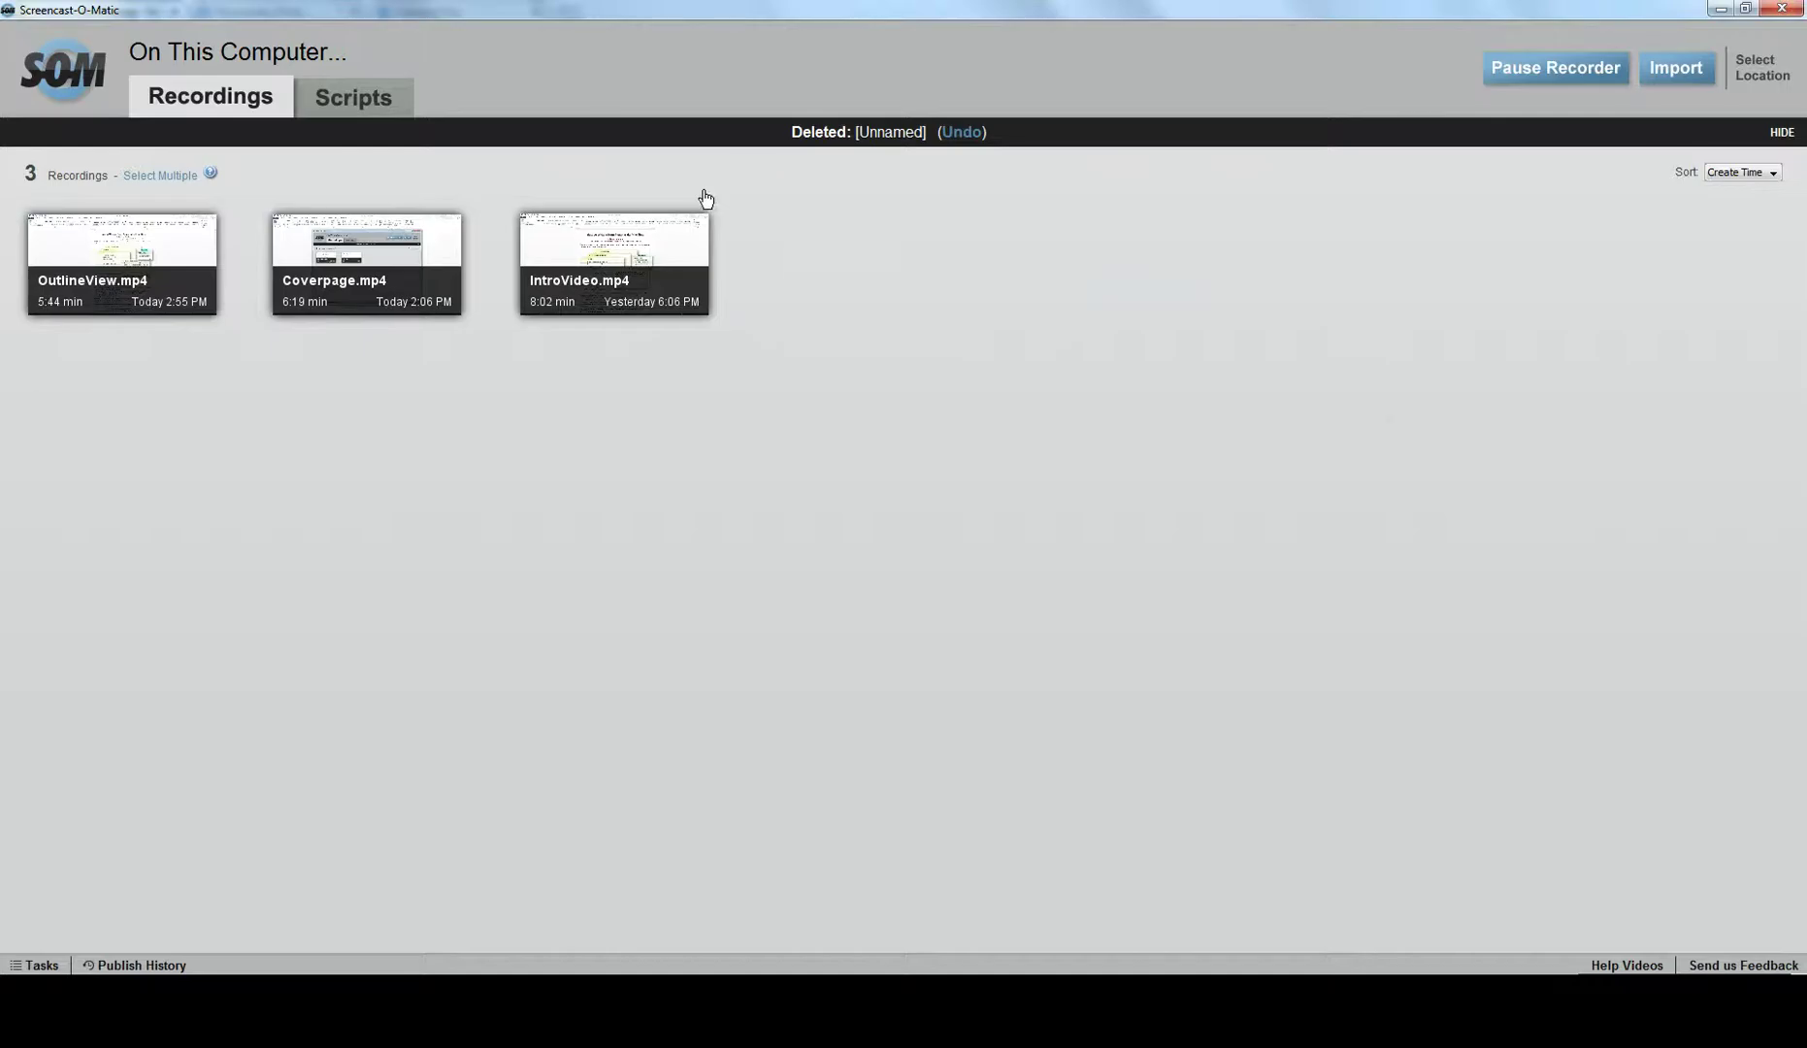
{"action": "key", "text": "alt+Tab"}
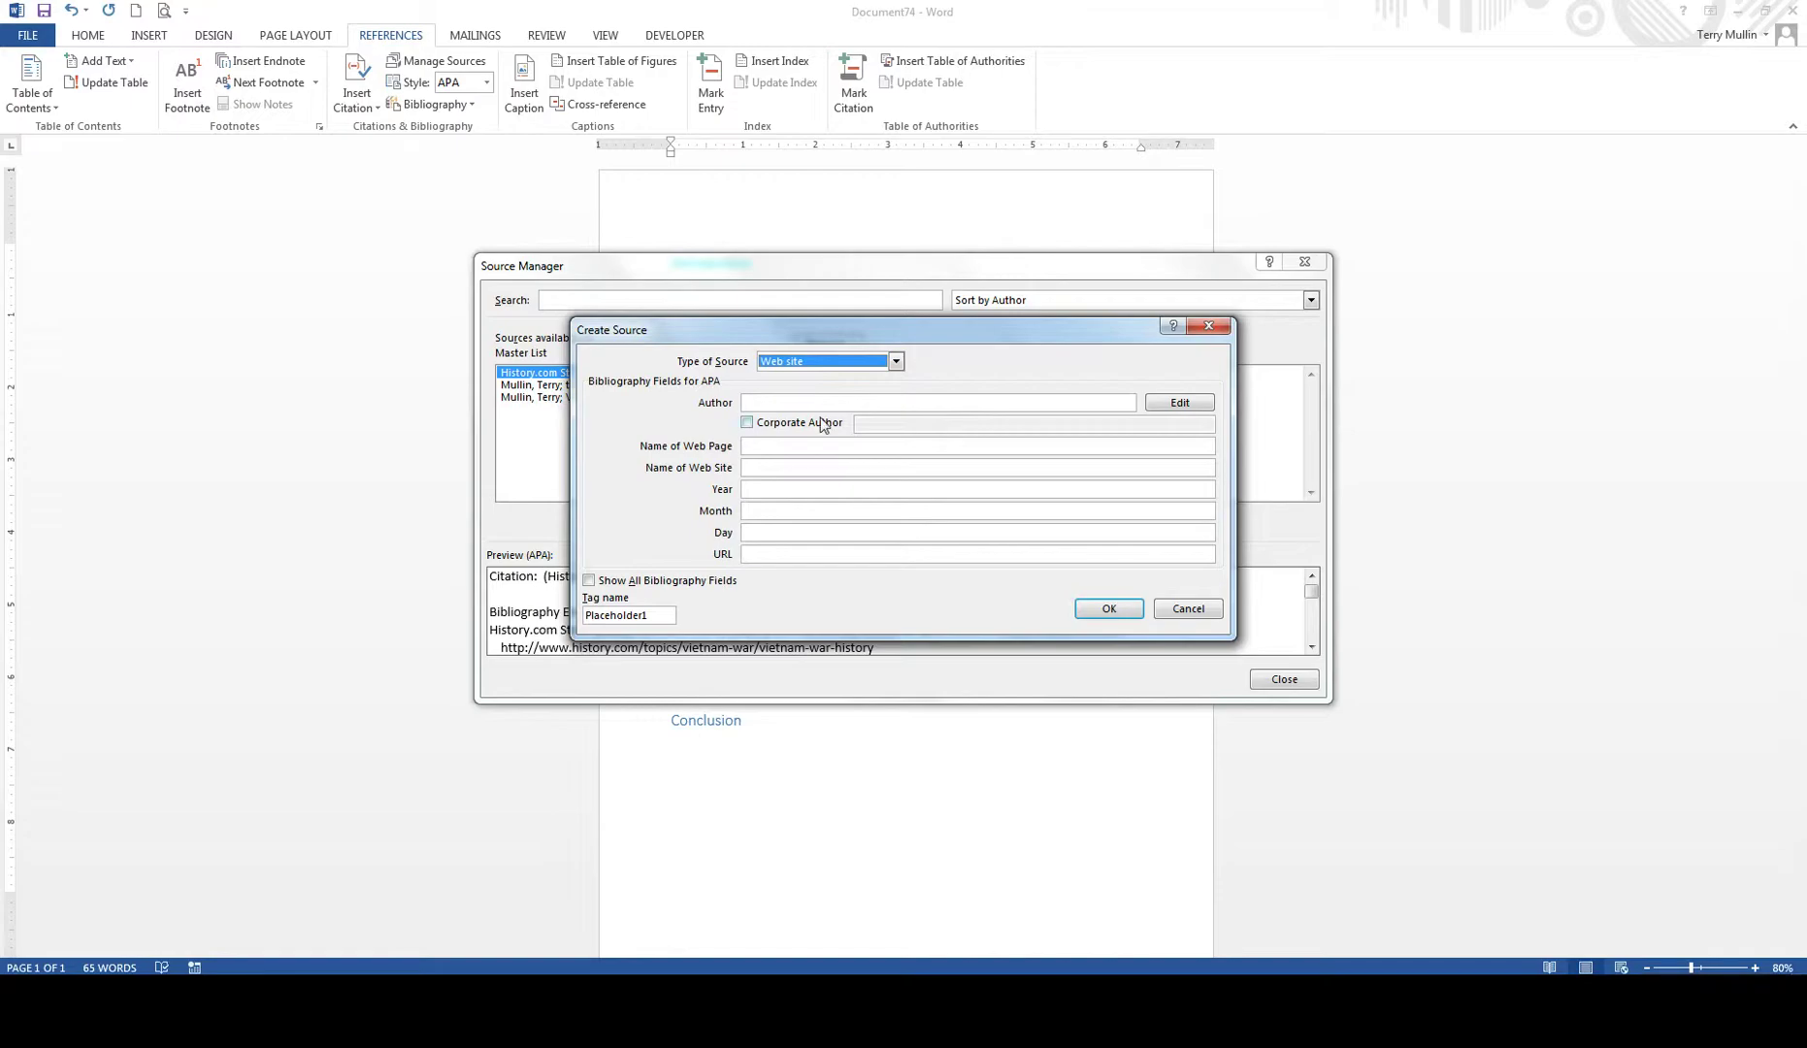
{"action": "left_click", "coordinate": [747, 424]}
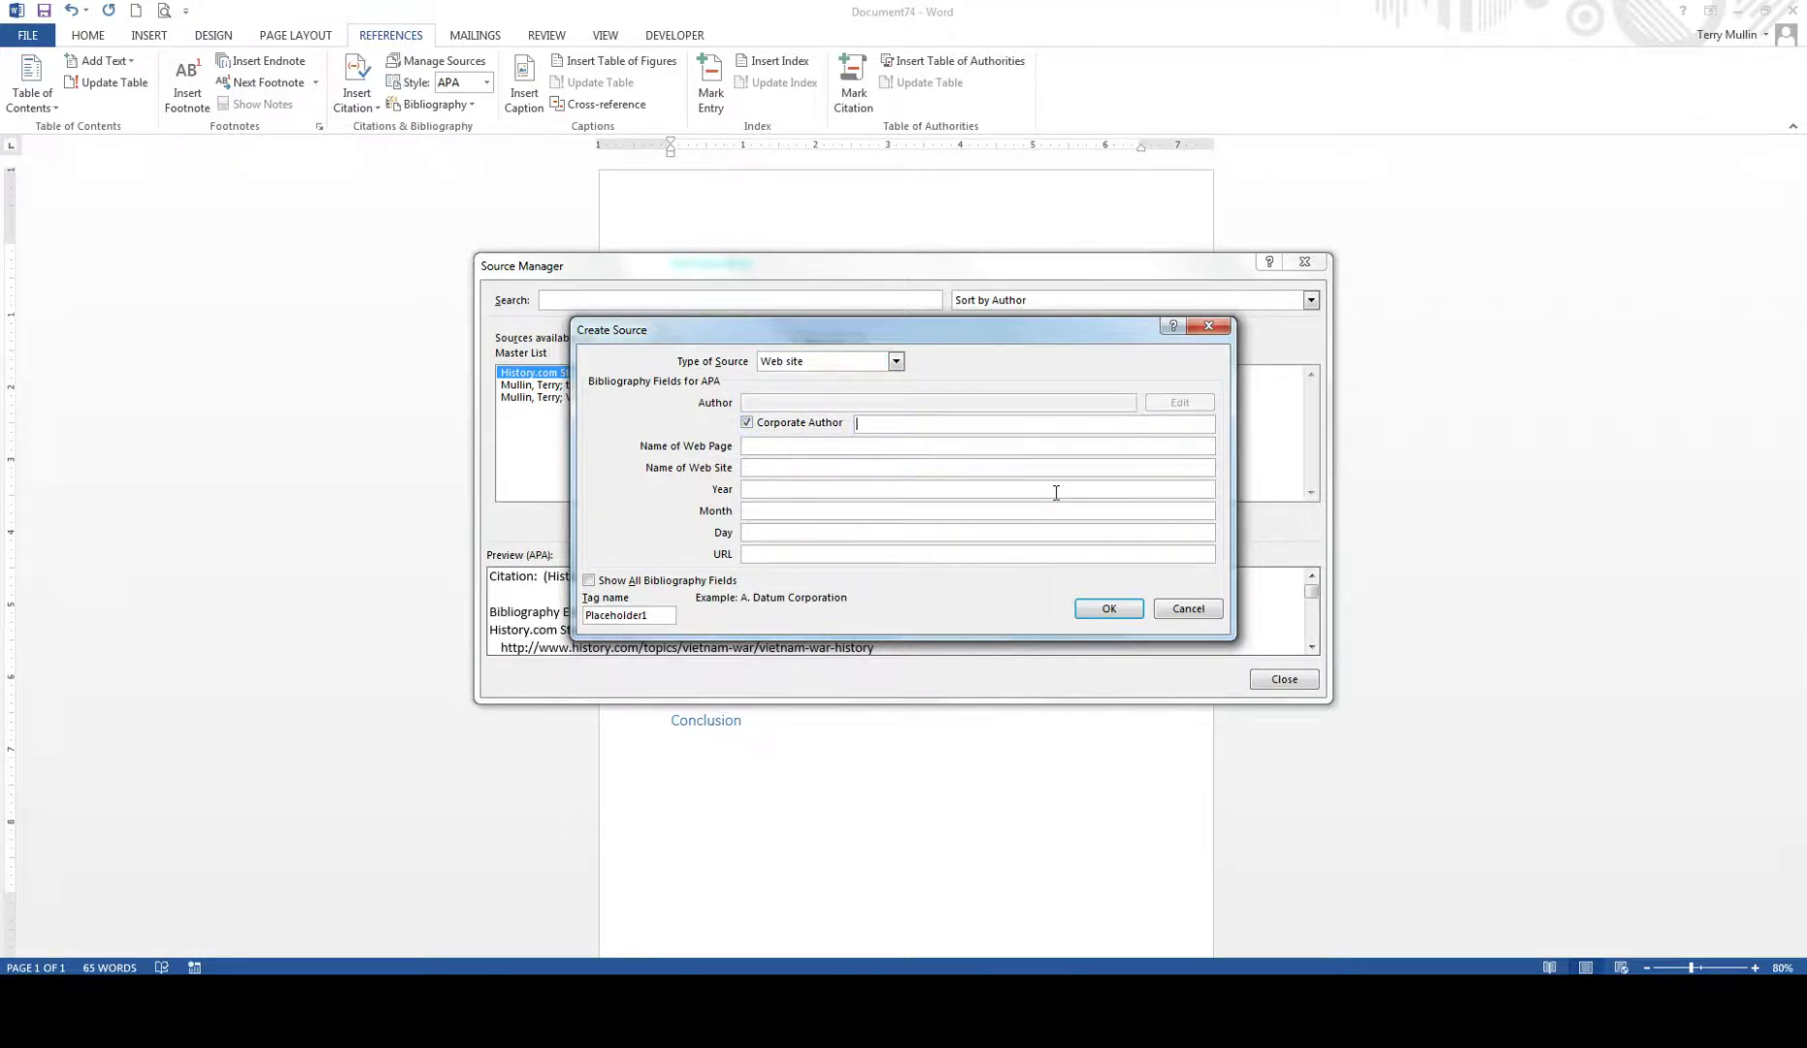
{"action": "type", "text": "Hisotry"}
{"action": "key", "text": "BackSpace"}
{"action": "key", "text": "BackSpace"}
{"action": "key", "text": "BackSpace"}
{"action": "key", "text": "BackSpace"}
{"action": "type", "text": "tory.com staff,"}
{"action": "left_click", "coordinate": [749, 446]}
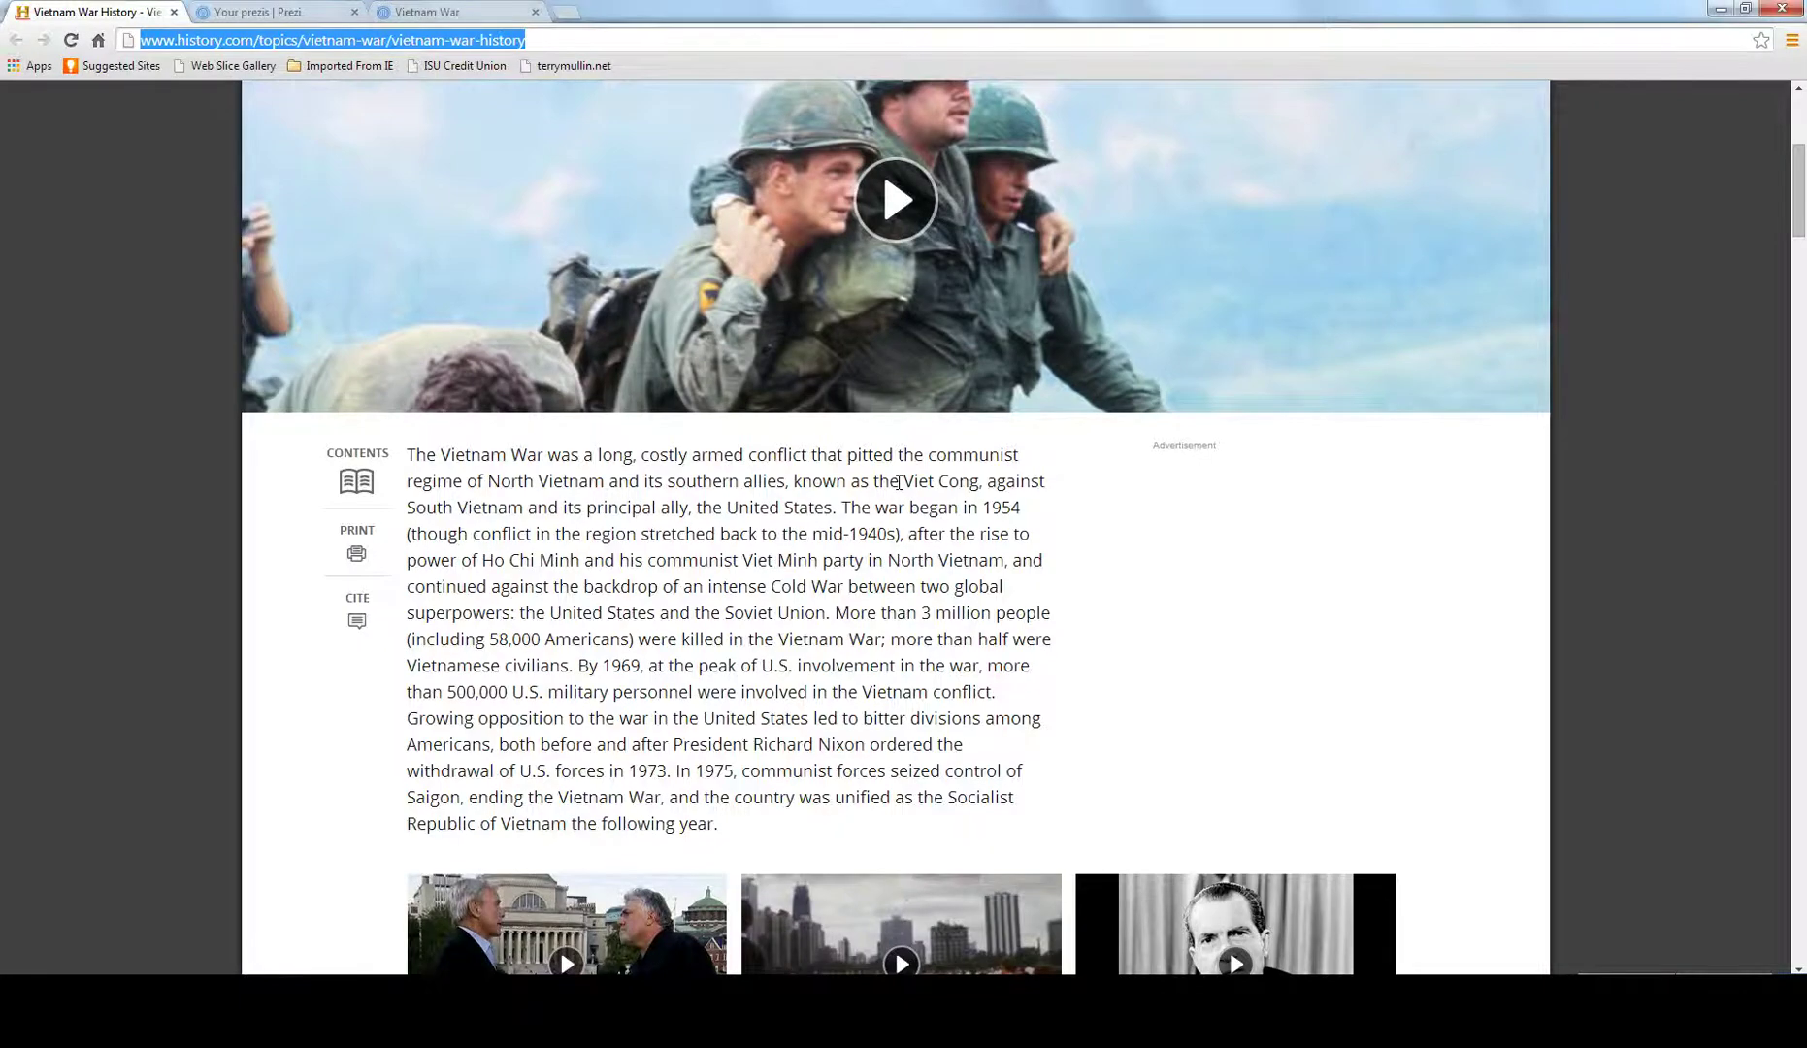
Name the web page 'Vietnam War History'.
{"action": "scroll", "coordinate": [899, 482], "scroll_direction": "up", "scroll_amount": 5}
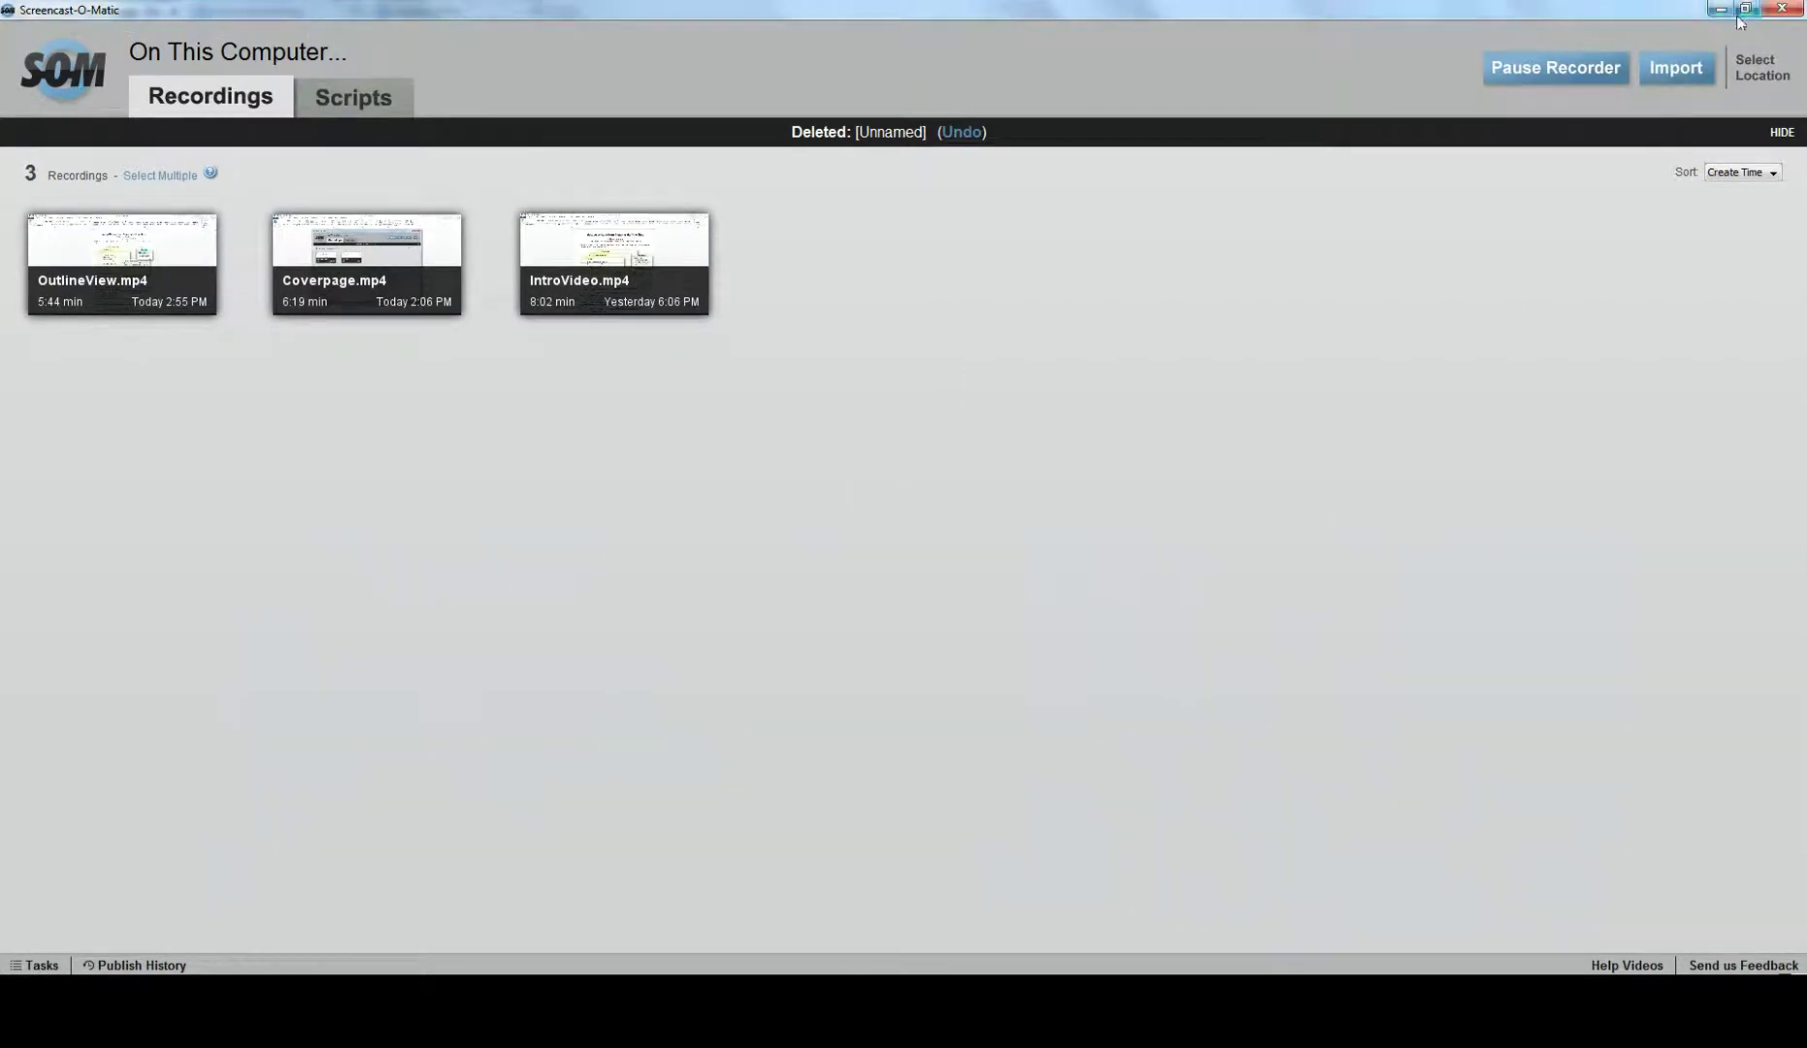
{"action": "left_click", "coordinate": [1721, 9]}
{"action": "key", "text": "alt+Tab"}
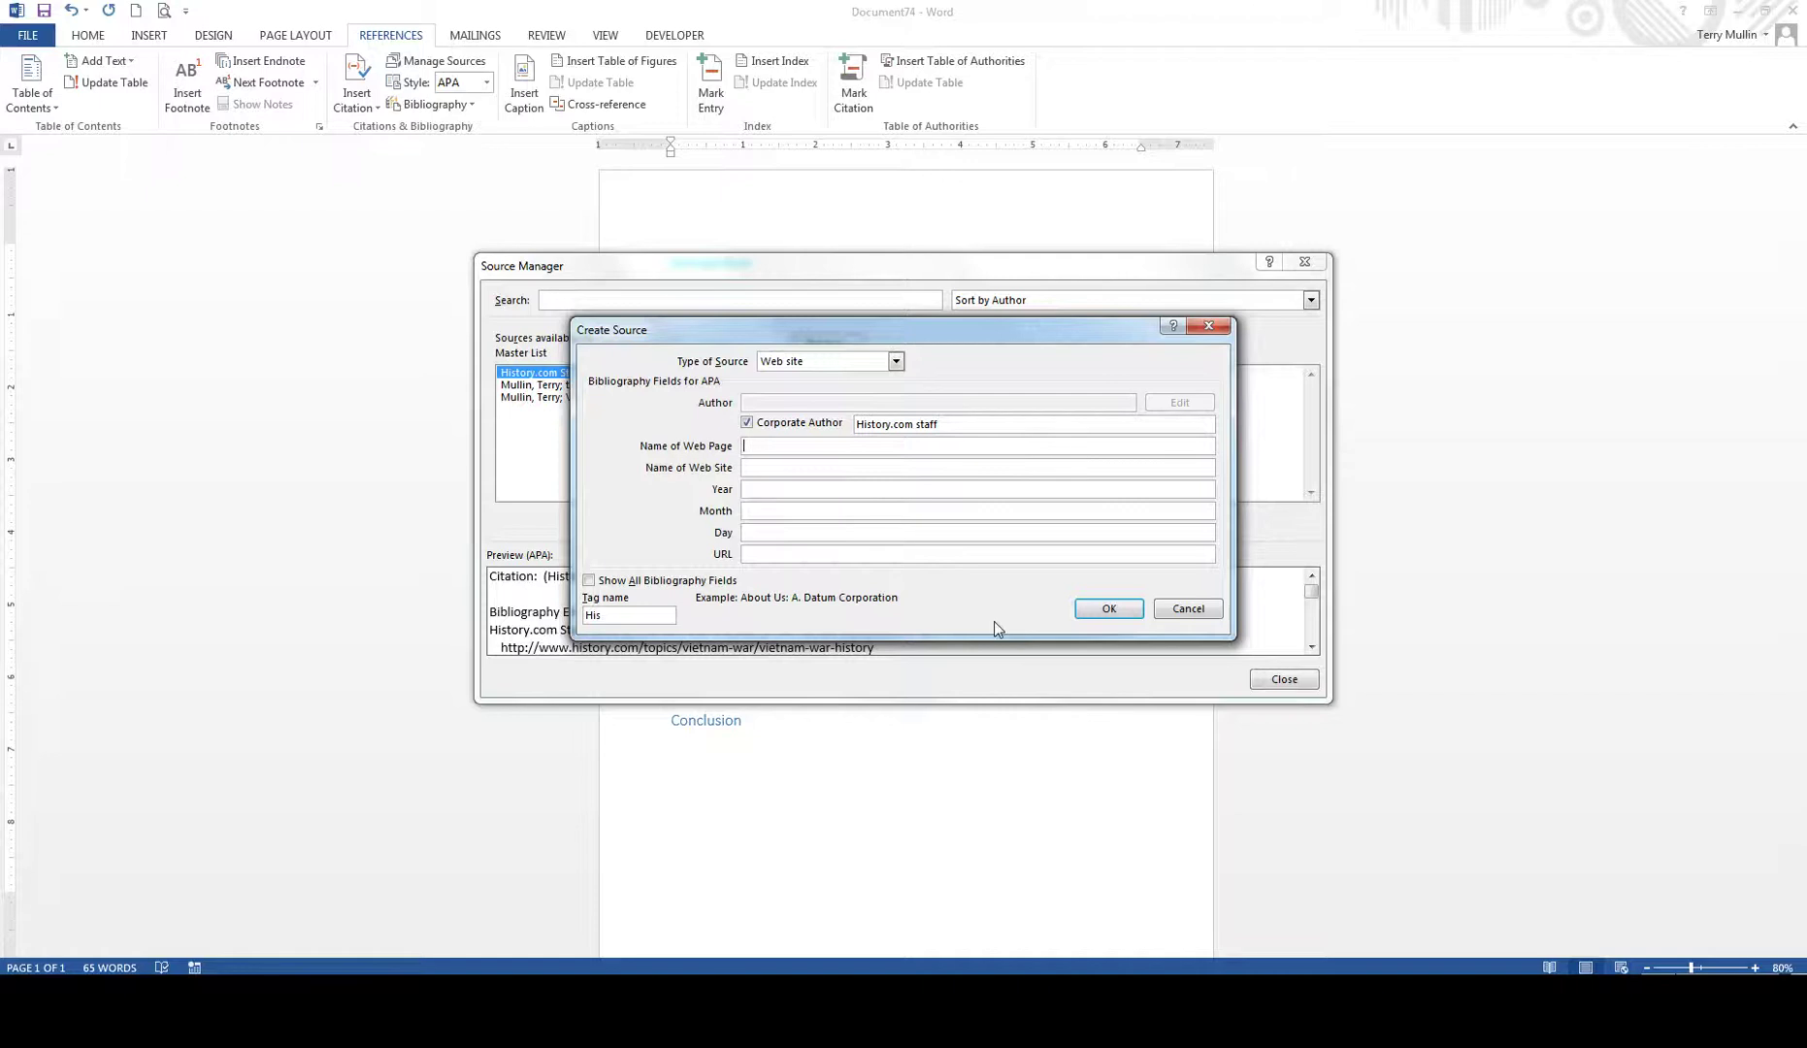
{"action": "type", "text": "Vietnam War History"}
Enter web site History.com and year 2009, then paste the article URL.
{"action": "left_click", "coordinate": [787, 470]}
{"action": "type", "text": "History"}
{"action": "key", "text": "BackSpace"}
{"action": "key", "text": "BackSpace"}
{"action": "key", "text": "BackSpace"}
{"action": "key", "text": "BackSpace"}
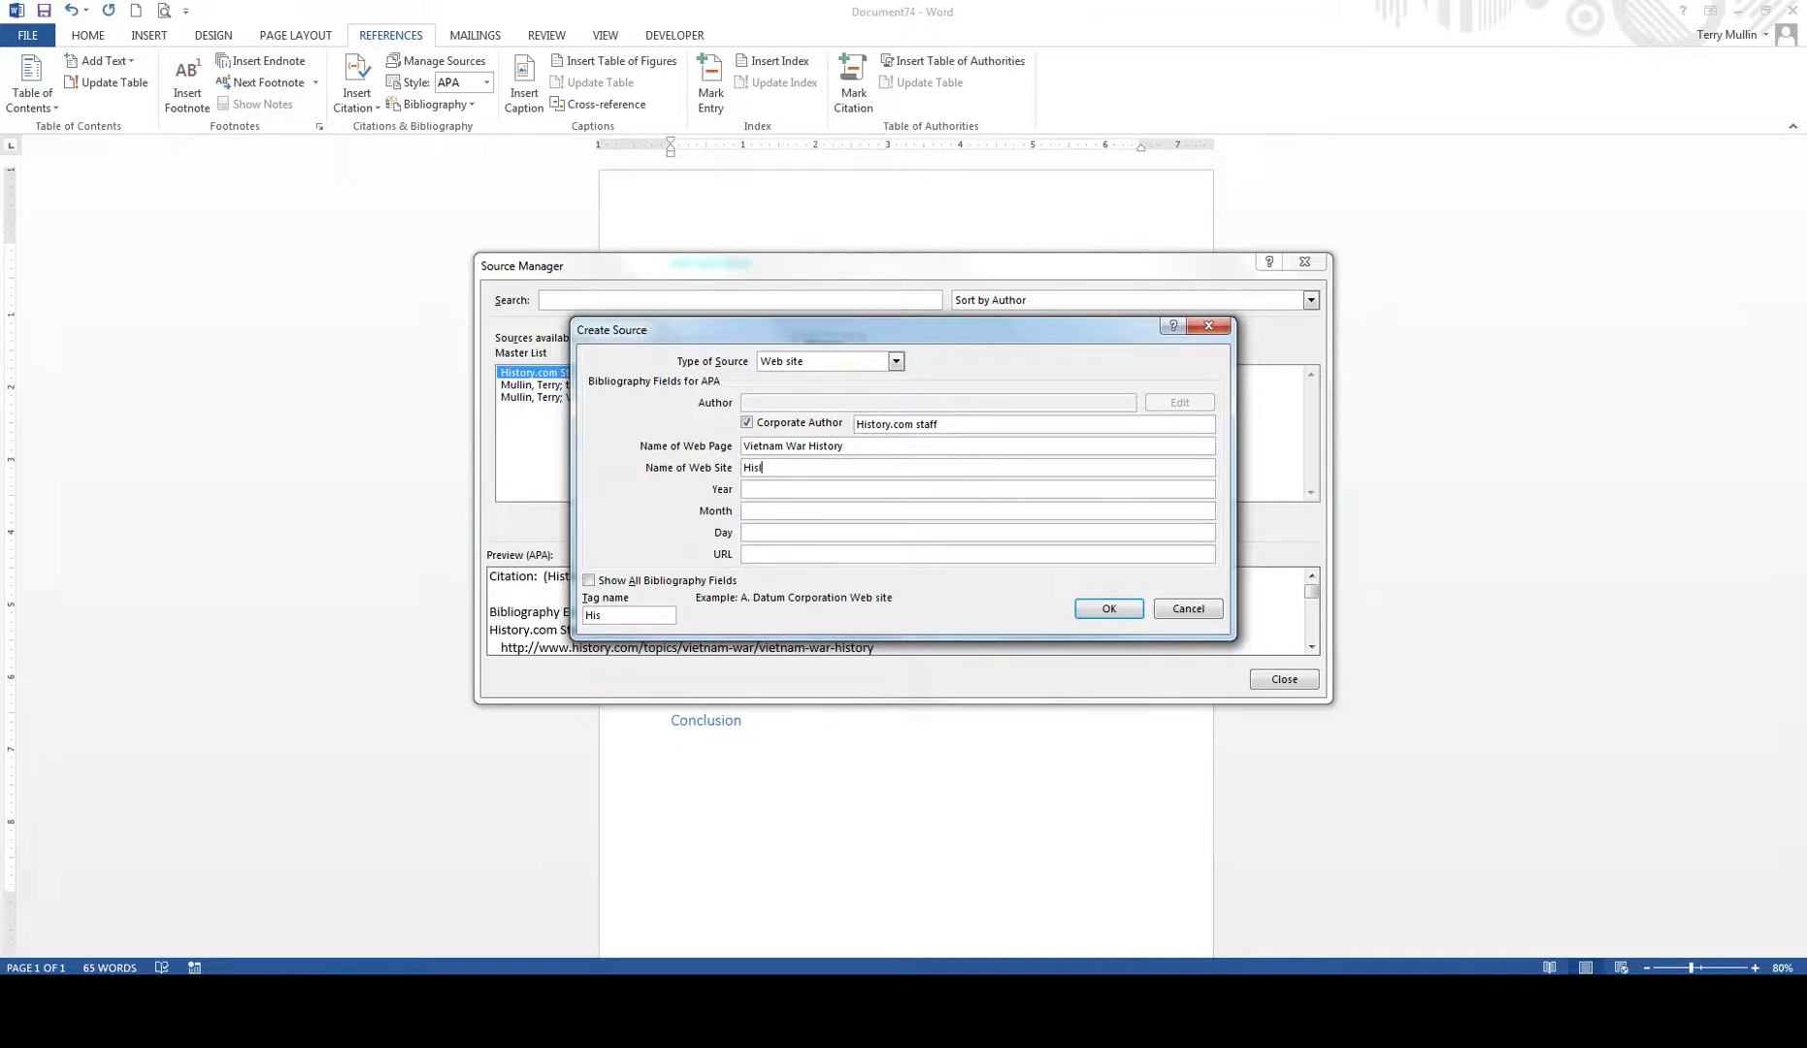
{"action": "type", "text": "tory.com"}
{"action": "left_click", "coordinate": [780, 489]}
{"action": "type", "text": "2009"}
{"action": "left_click", "coordinate": [762, 555]}
{"action": "type", "text": "http://www.history.com/topics/vietnam-war/vietnam-war-history"}
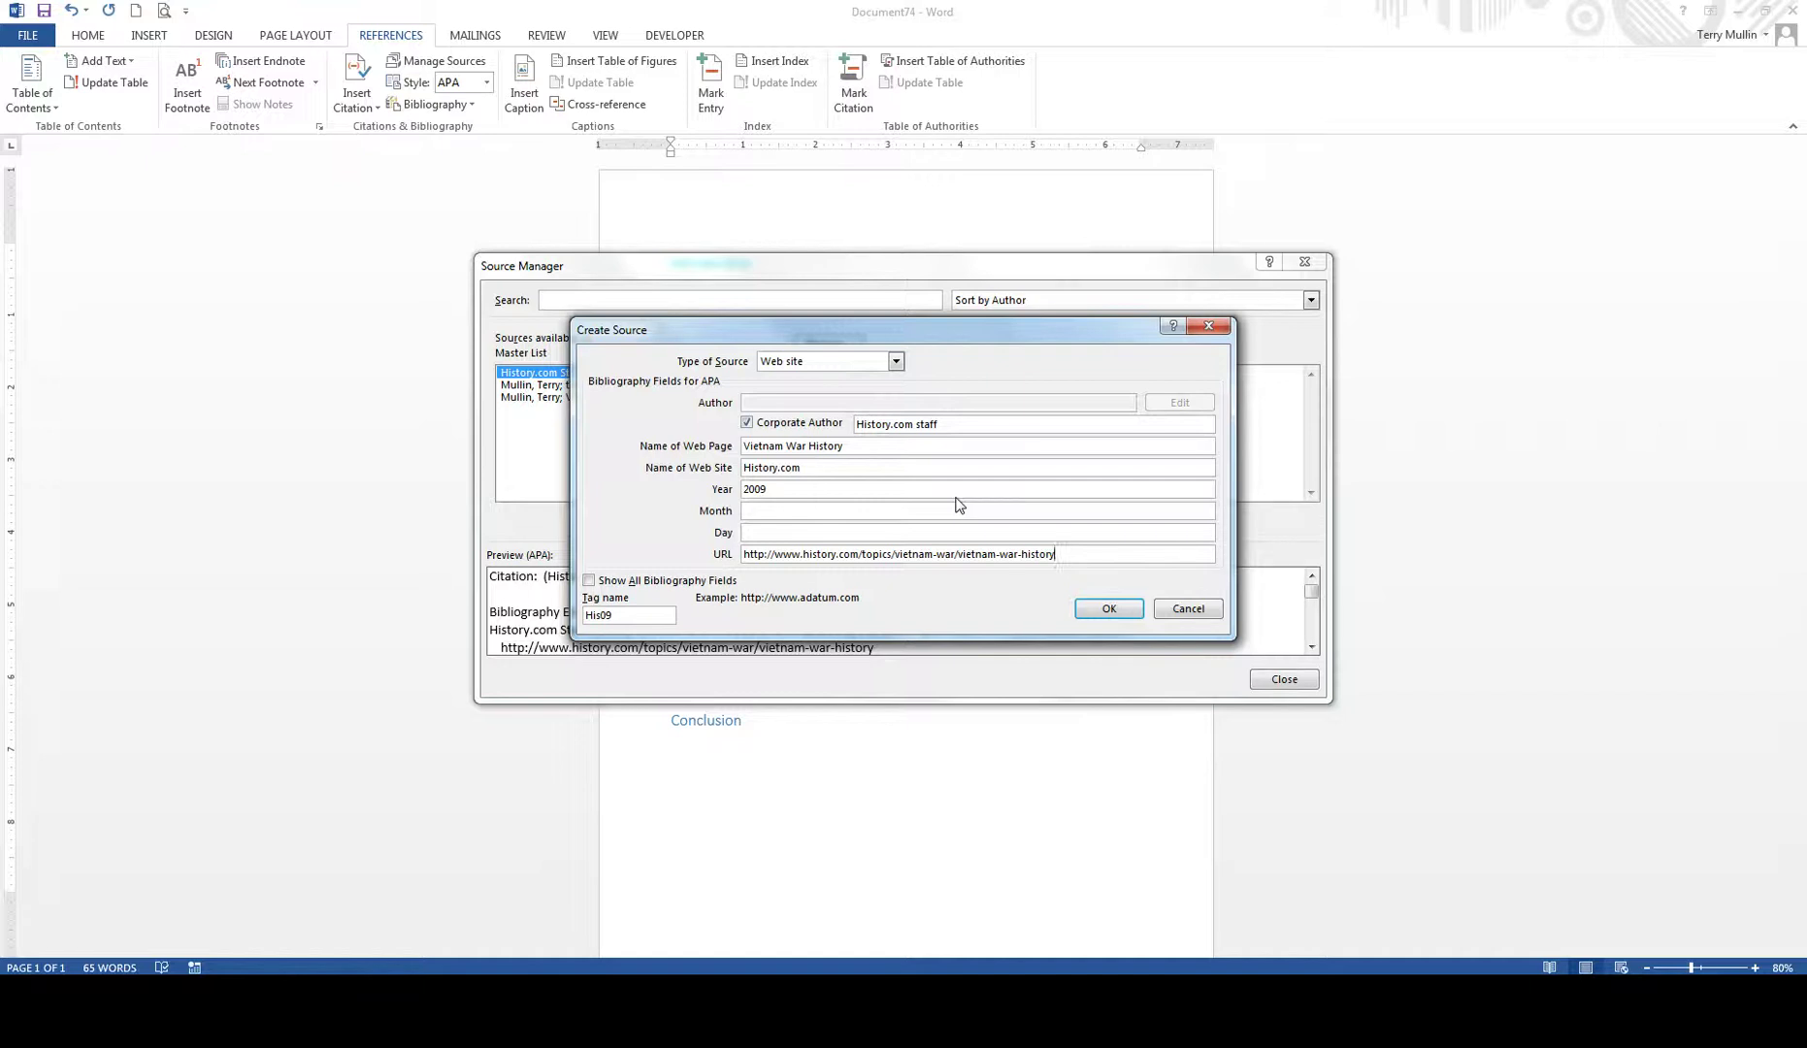
Show all bibliography fields and enter the access date: Year 2014, Month April, Day 18.
{"action": "left_click", "coordinate": [589, 581]}
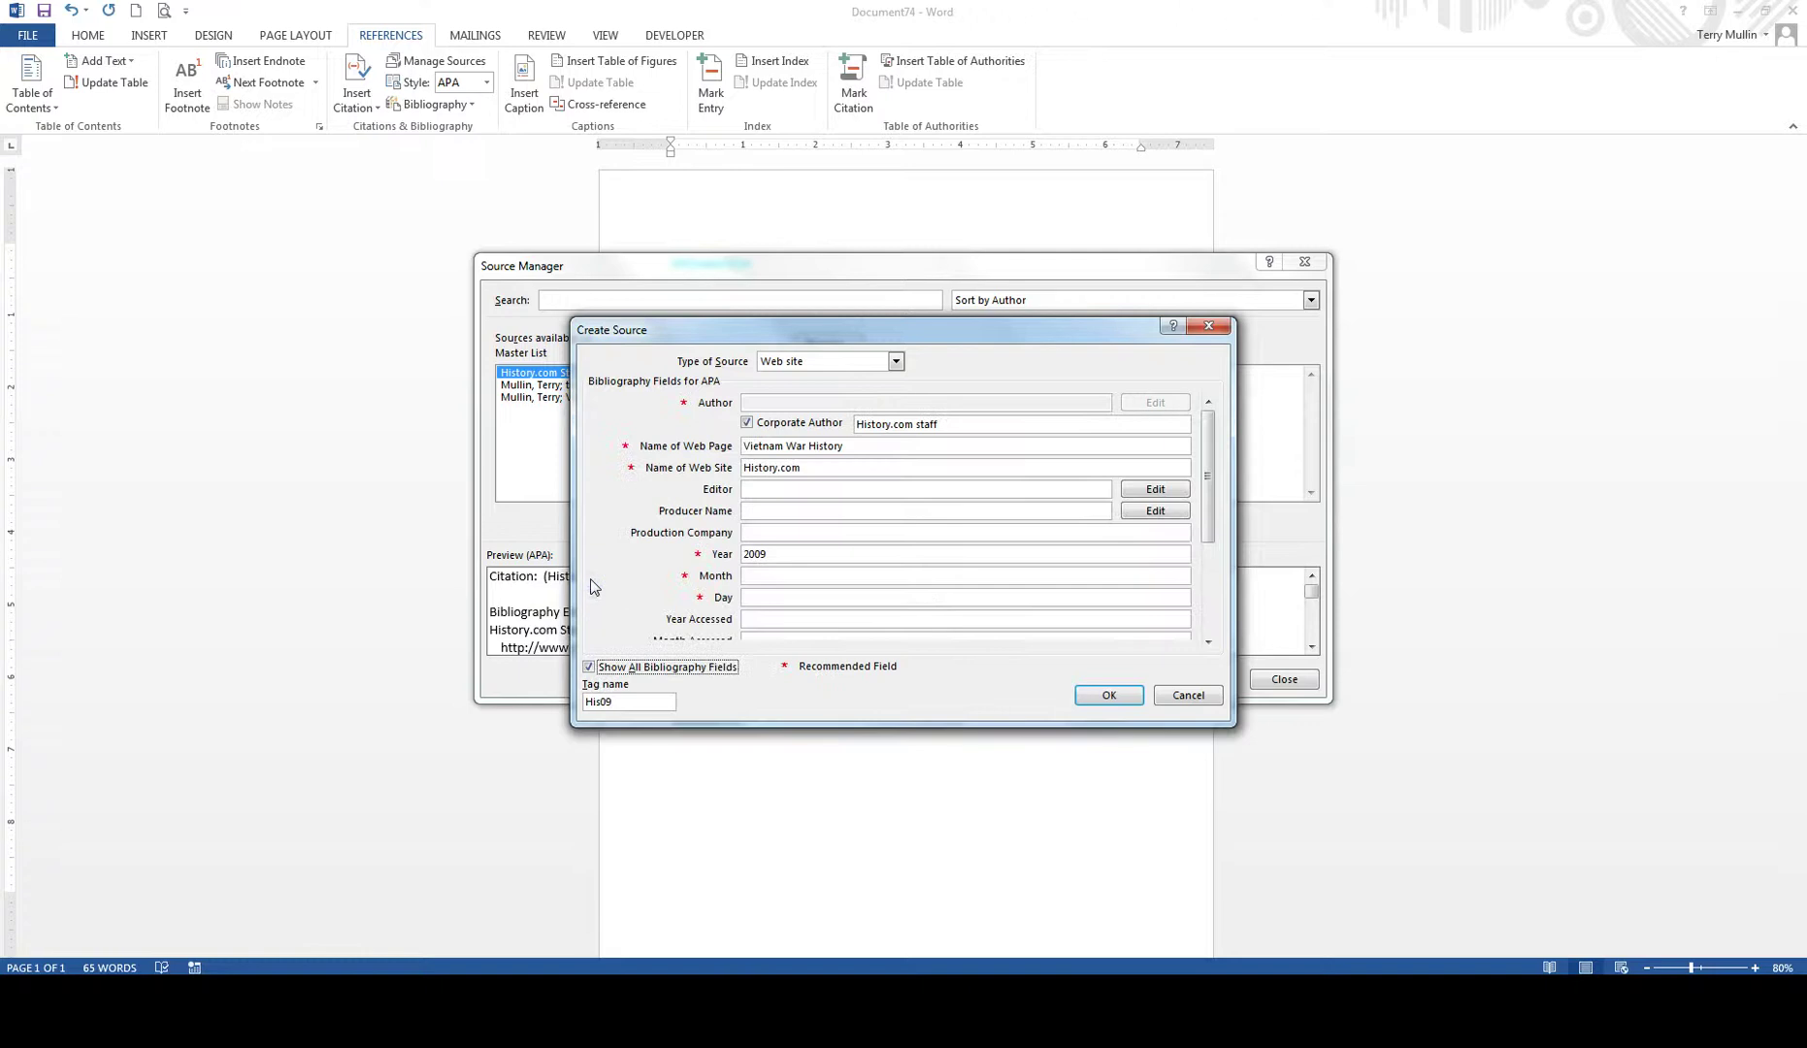
{"action": "left_click_drag", "start_coordinate": [1207, 500], "coordinate": [1189, 597]}
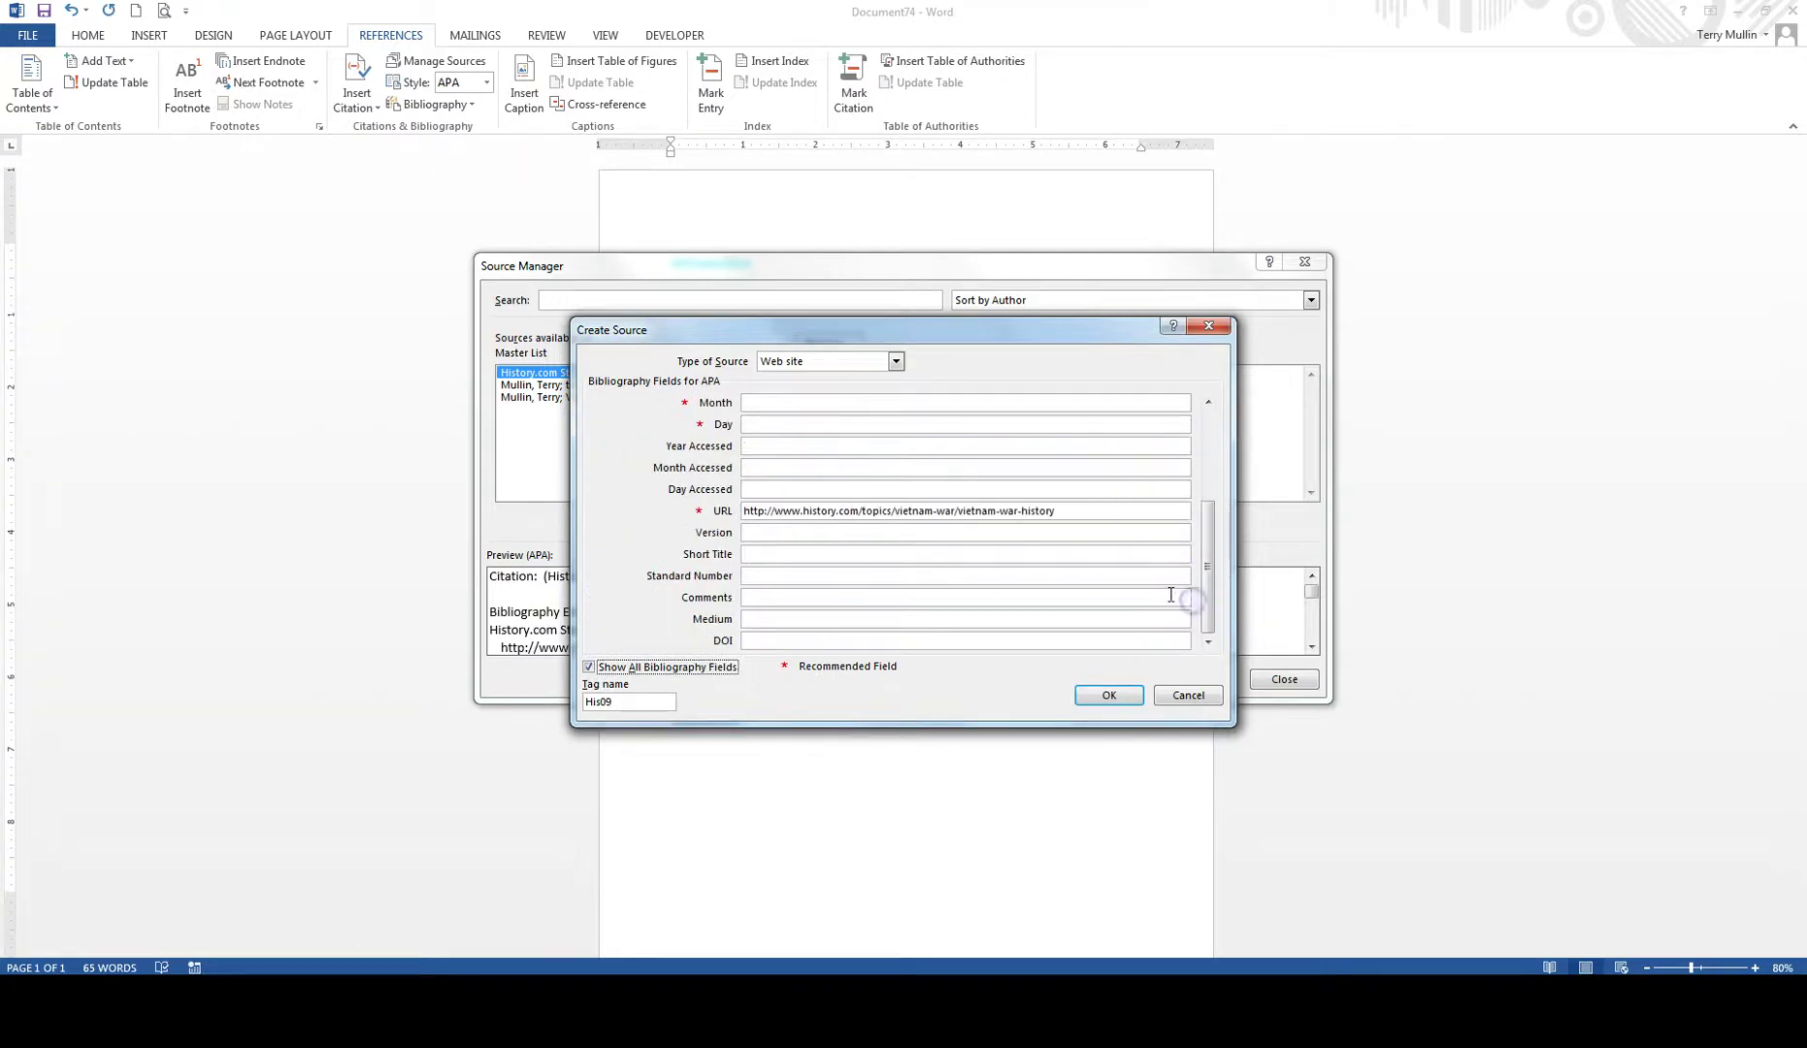
{"action": "left_click", "coordinate": [771, 445]}
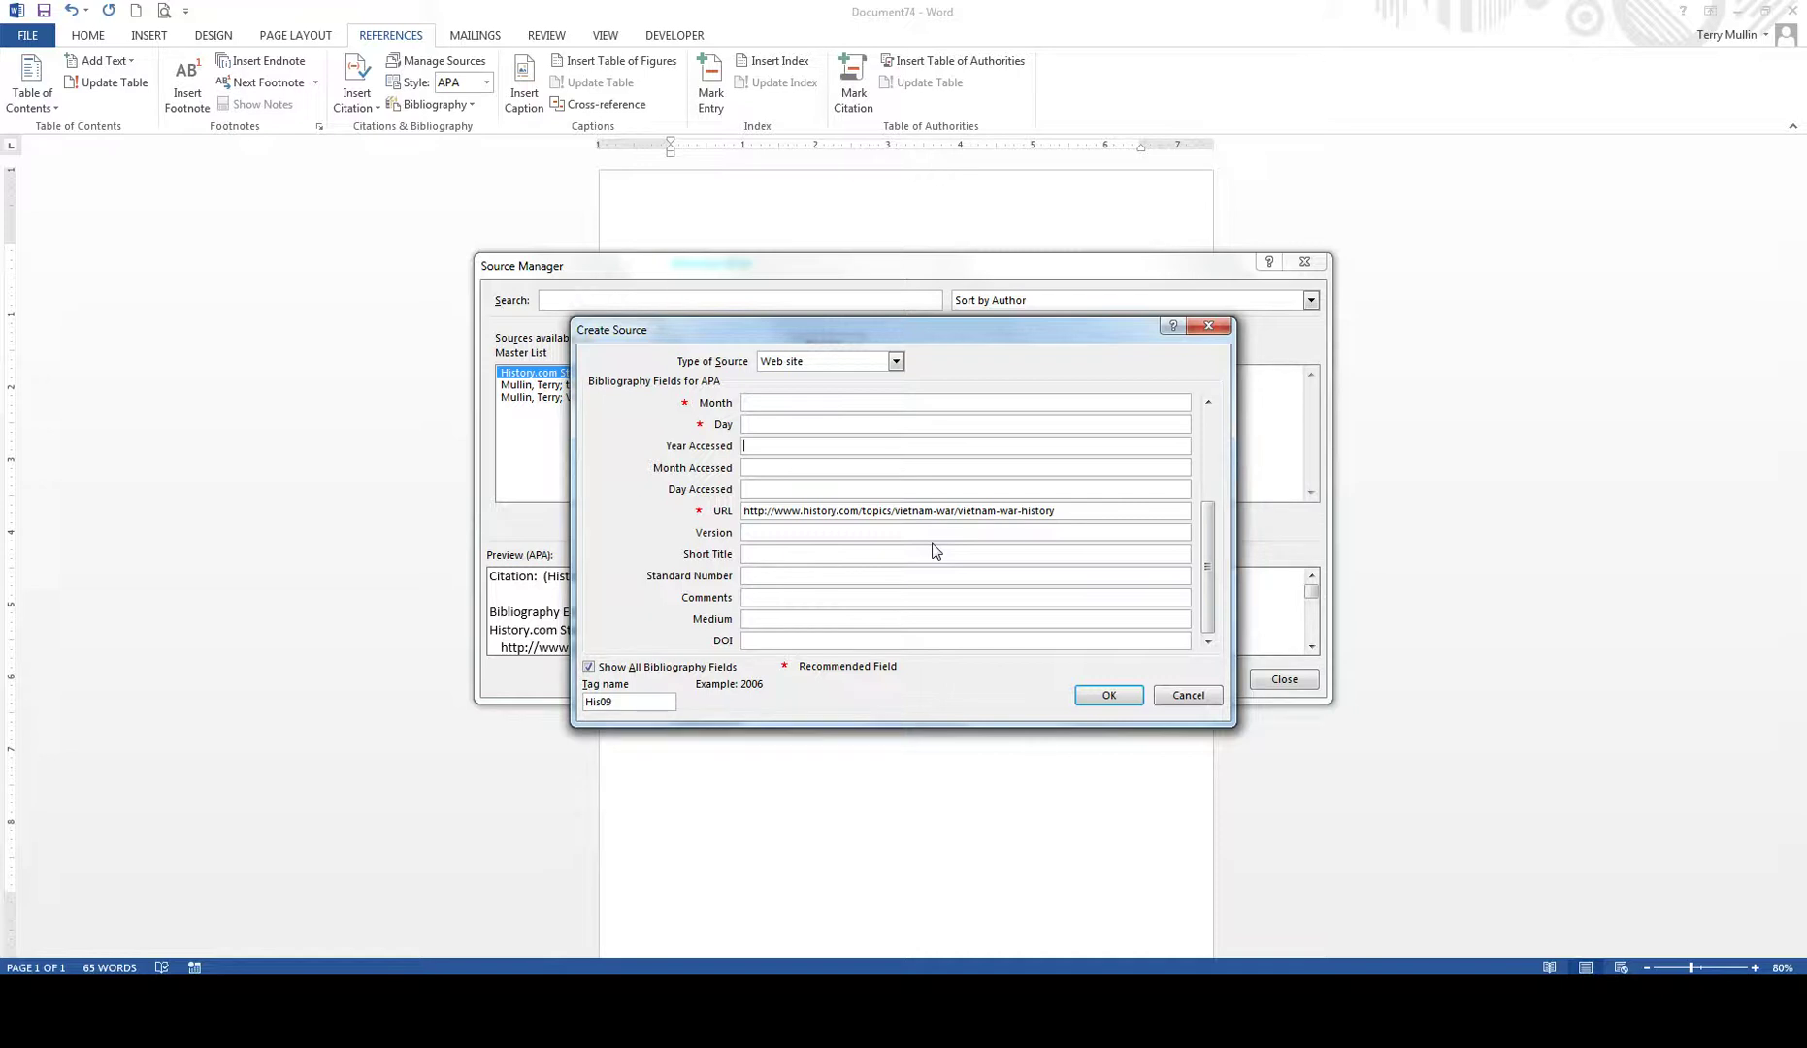
{"action": "type", "text": "2014"}
{"action": "left_click", "coordinate": [813, 467]}
{"action": "type", "text": "April"}
{"action": "left_click", "coordinate": [795, 485]}
{"action": "type", "text": "18"}
{"action": "left_click_drag", "start_coordinate": [1204, 594], "coordinate": [1223, 445]}
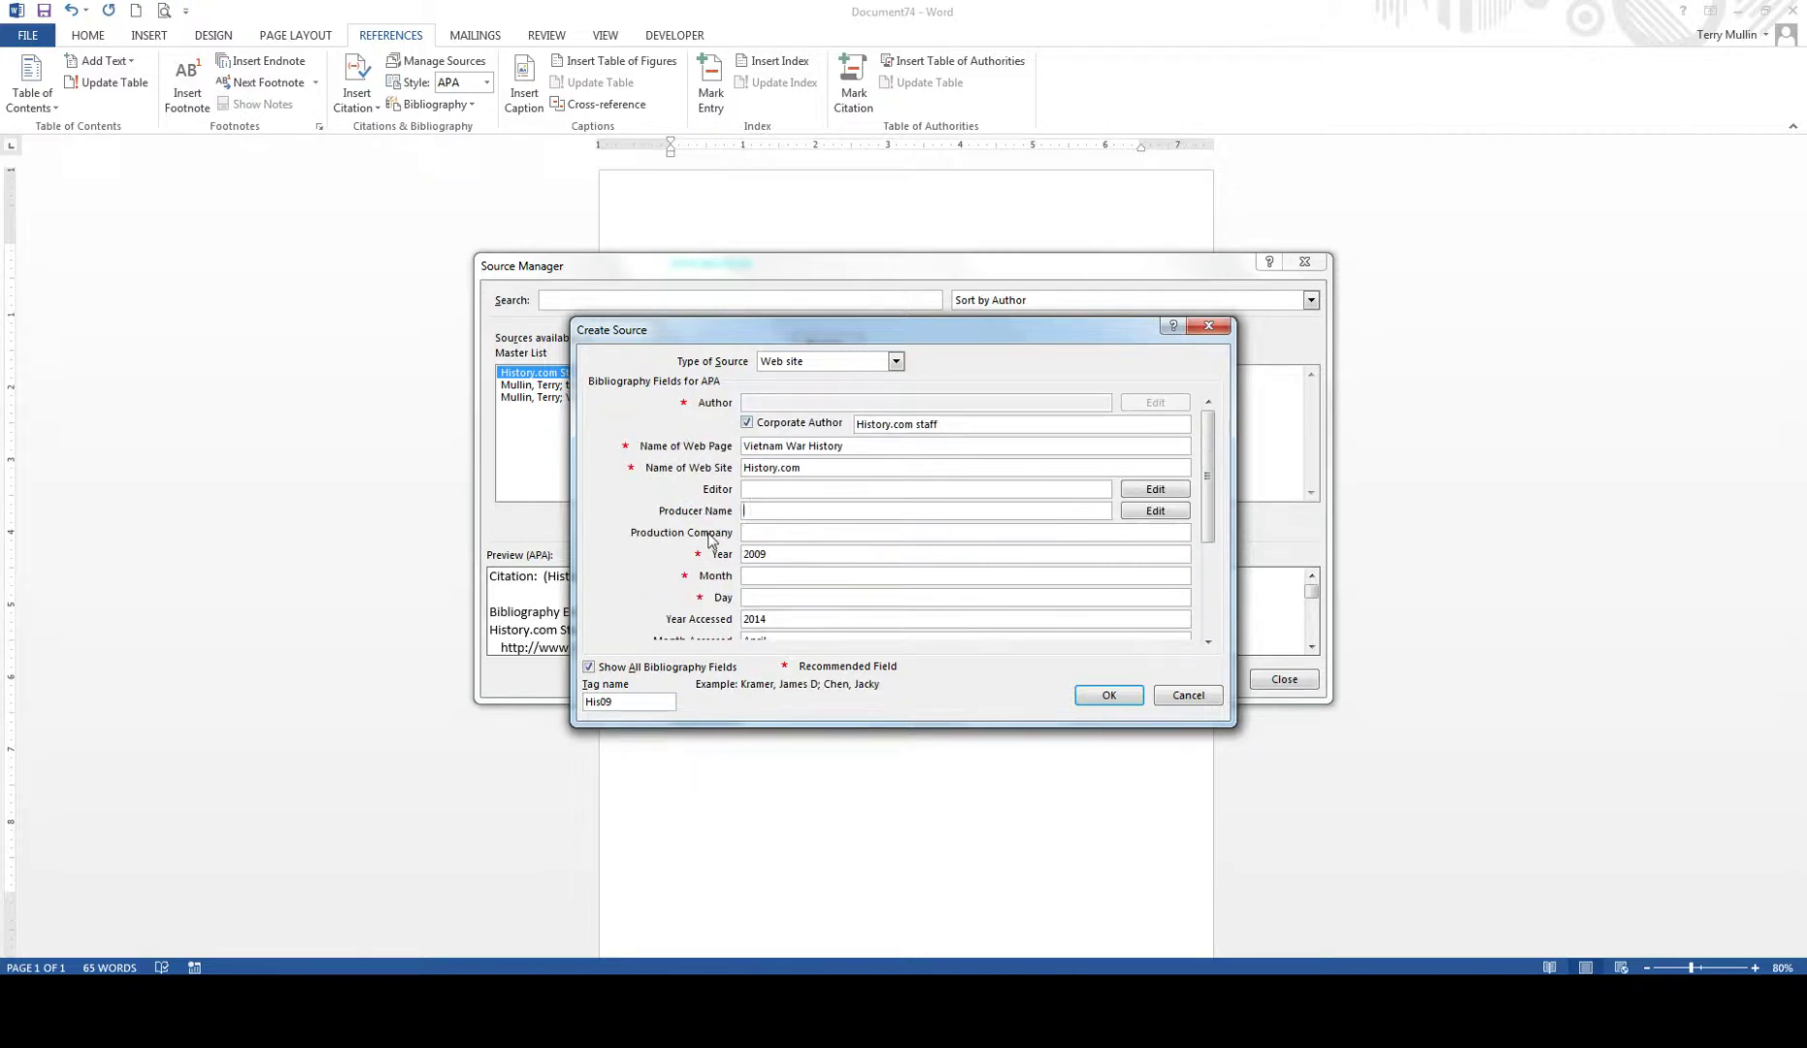
{"action": "left_click", "coordinate": [910, 504]}
{"action": "left_click", "coordinate": [615, 705]}
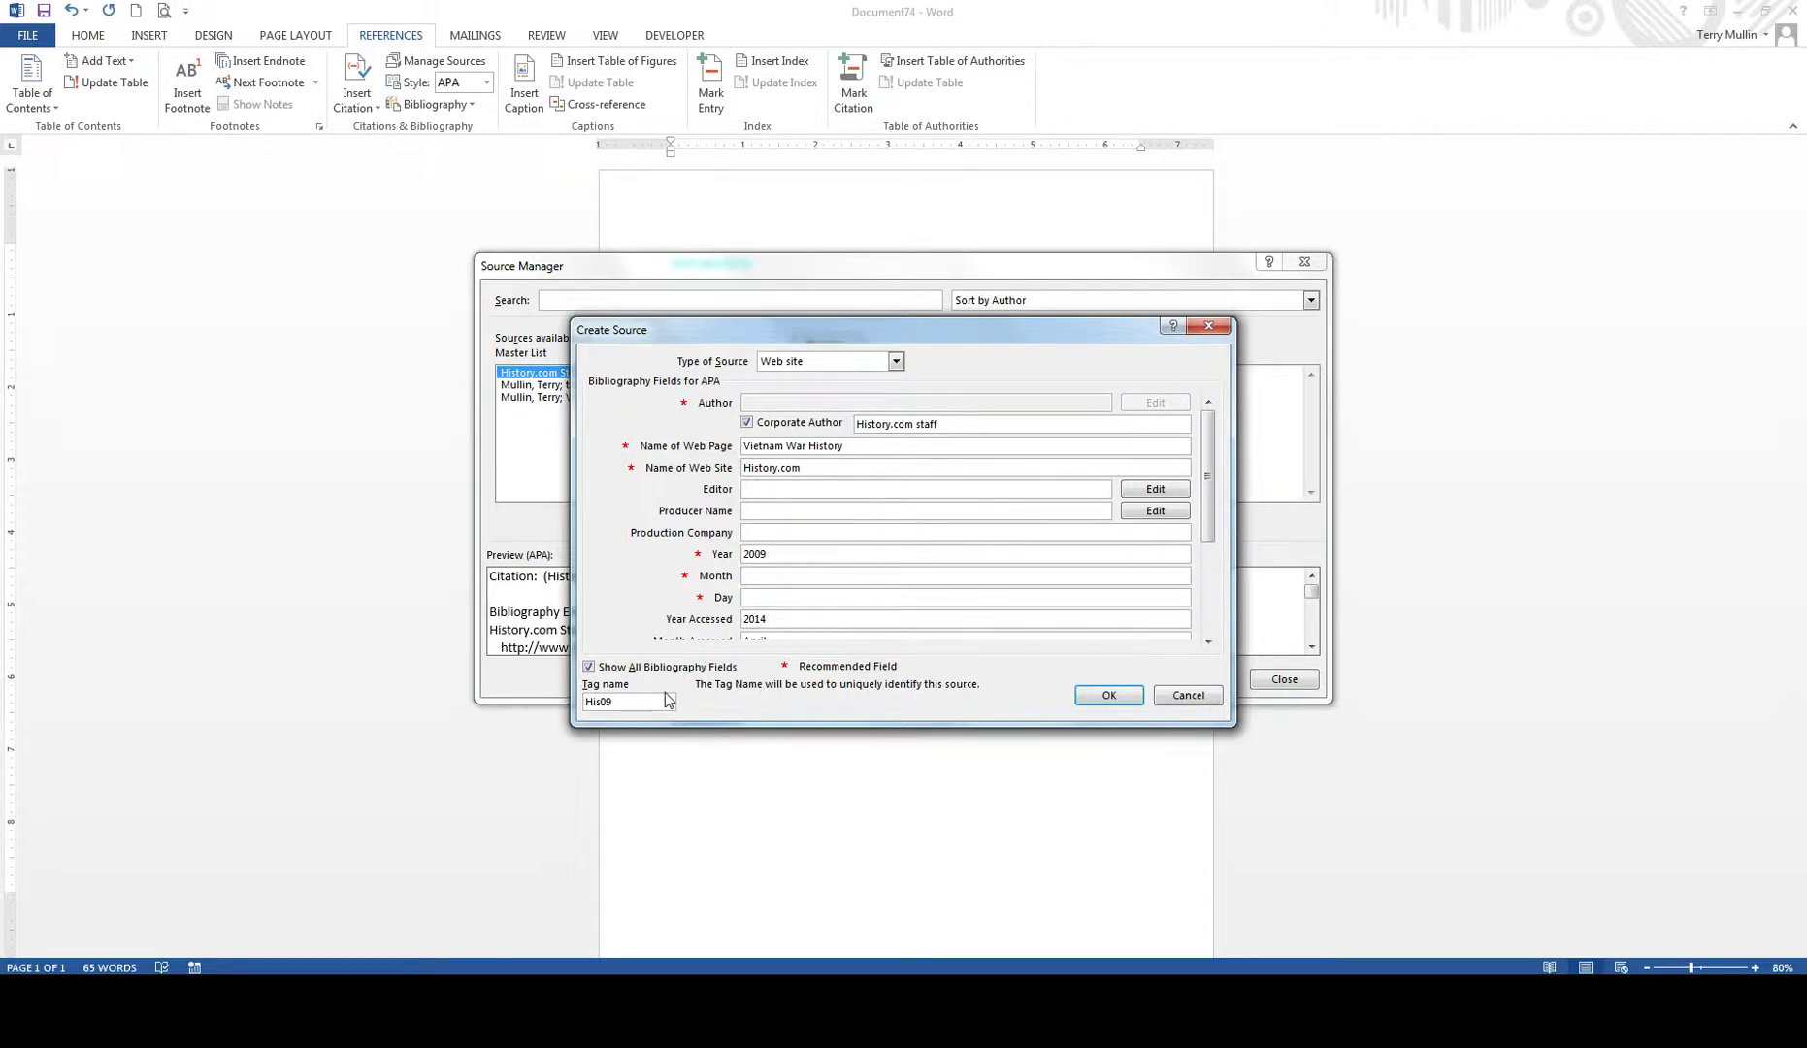
Change the source's tag name to include 'NumKilled' and save the History.com Staff 2009 source.
{"action": "type", "text": "01"}
{"action": "key", "text": "BackSpace"}
{"action": "type", "text": "pop"}
{"action": "key", "text": "BackSpace"}
{"action": "key", "text": "BackSpace"}
{"action": "key", "text": "BackSpace"}
{"action": "type", "text": "NumKilled"}
{"action": "left_click", "coordinate": [1108, 697]}
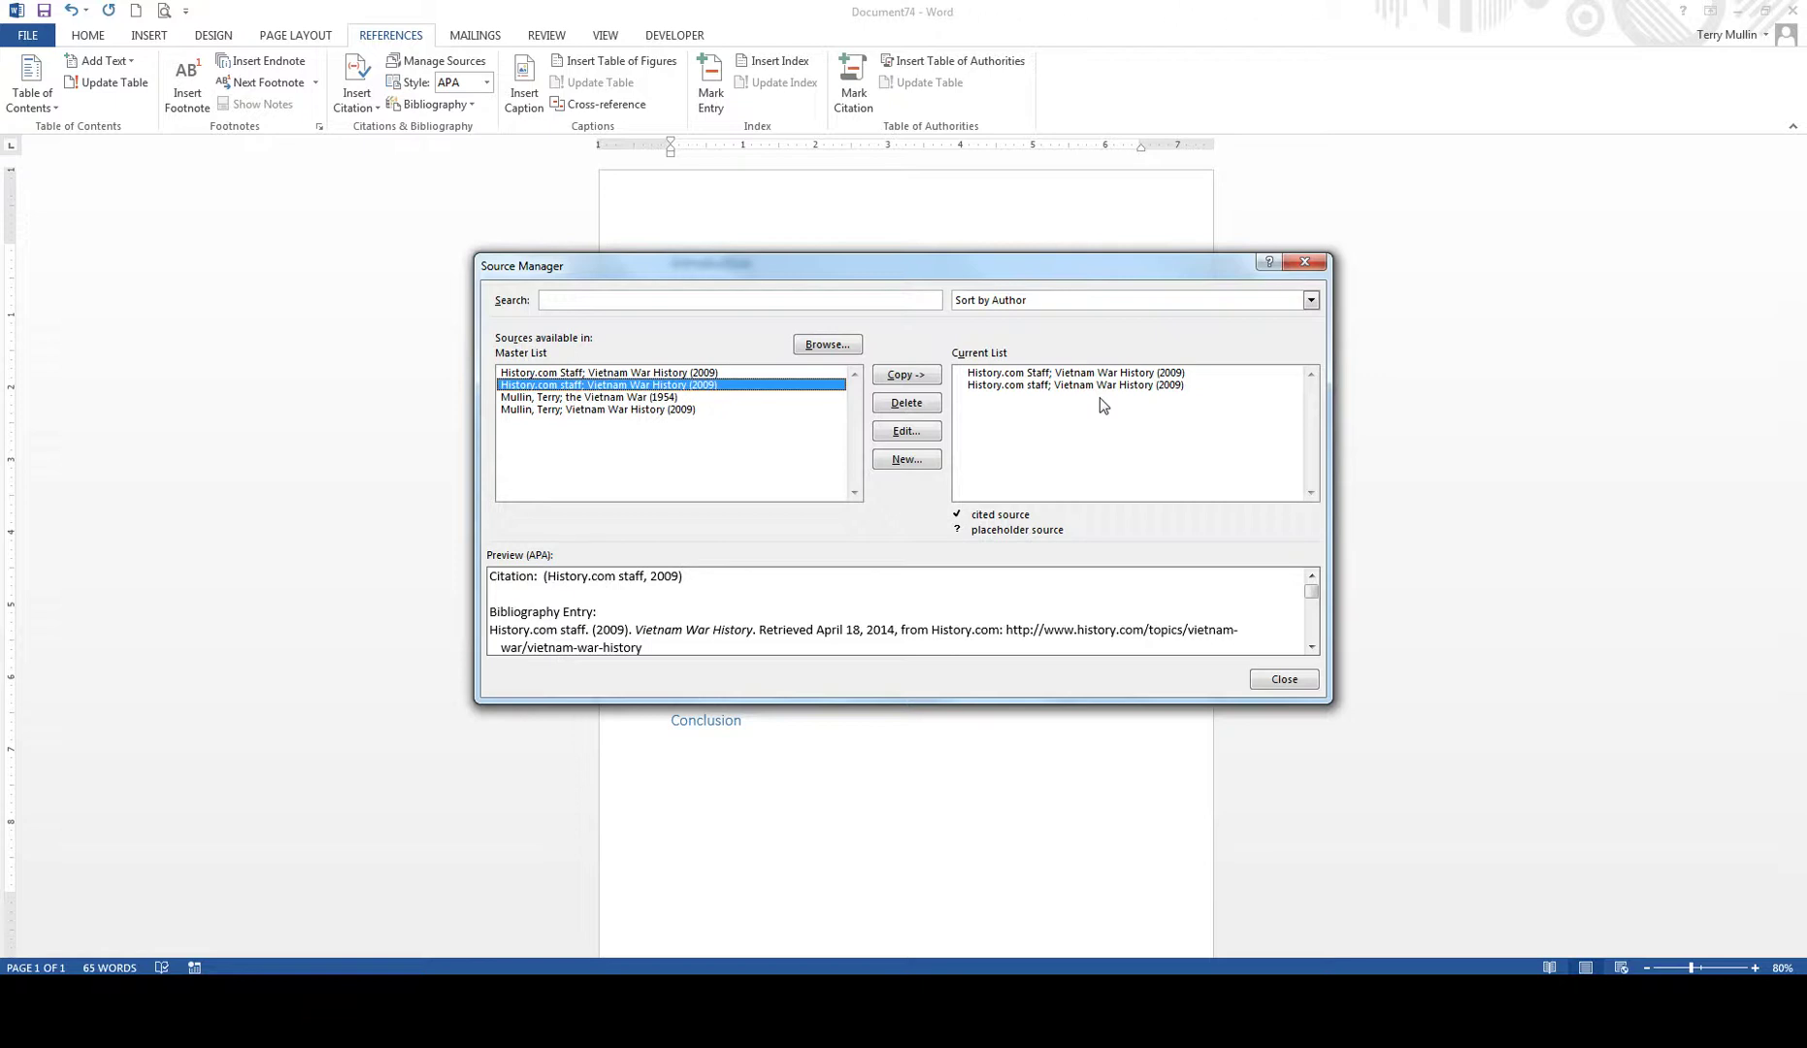
Close the Source Manager and cite History.com Staff after the casualty quote, giving (History.com Staff, 2009).
{"action": "left_click", "coordinate": [1284, 679]}
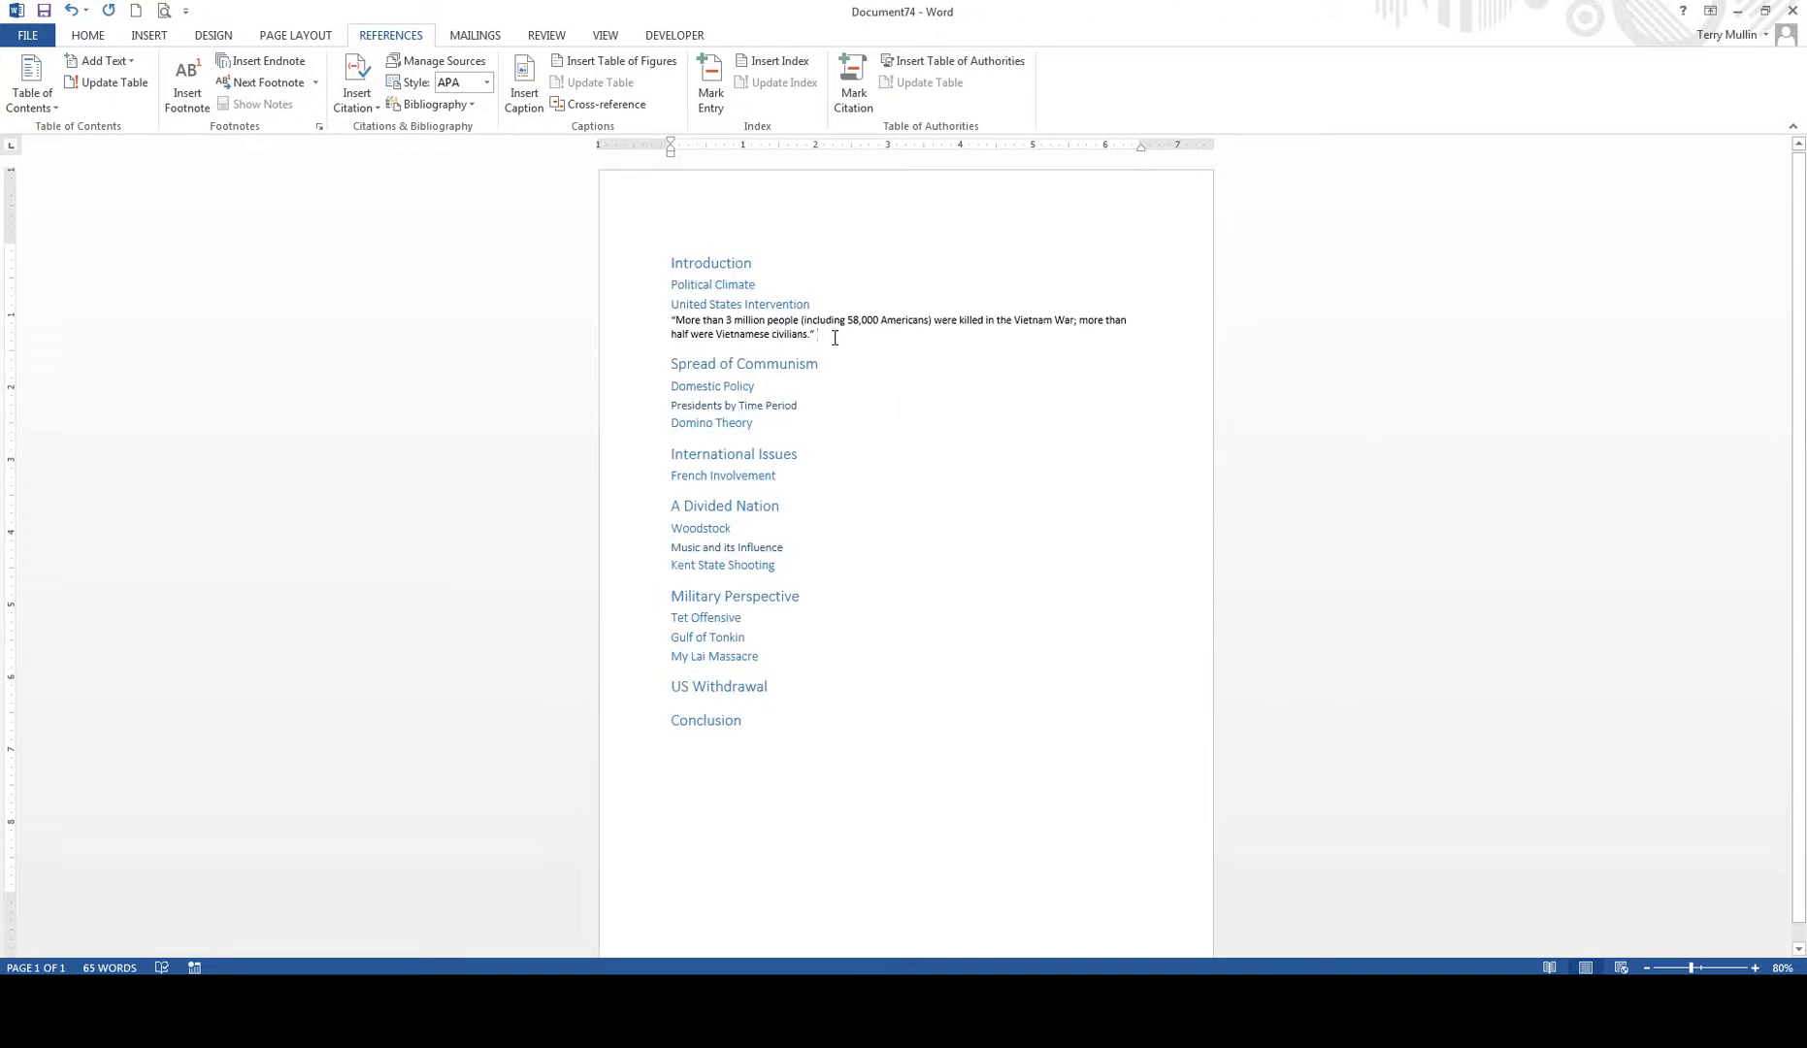
{"action": "left_click", "coordinate": [358, 94]}
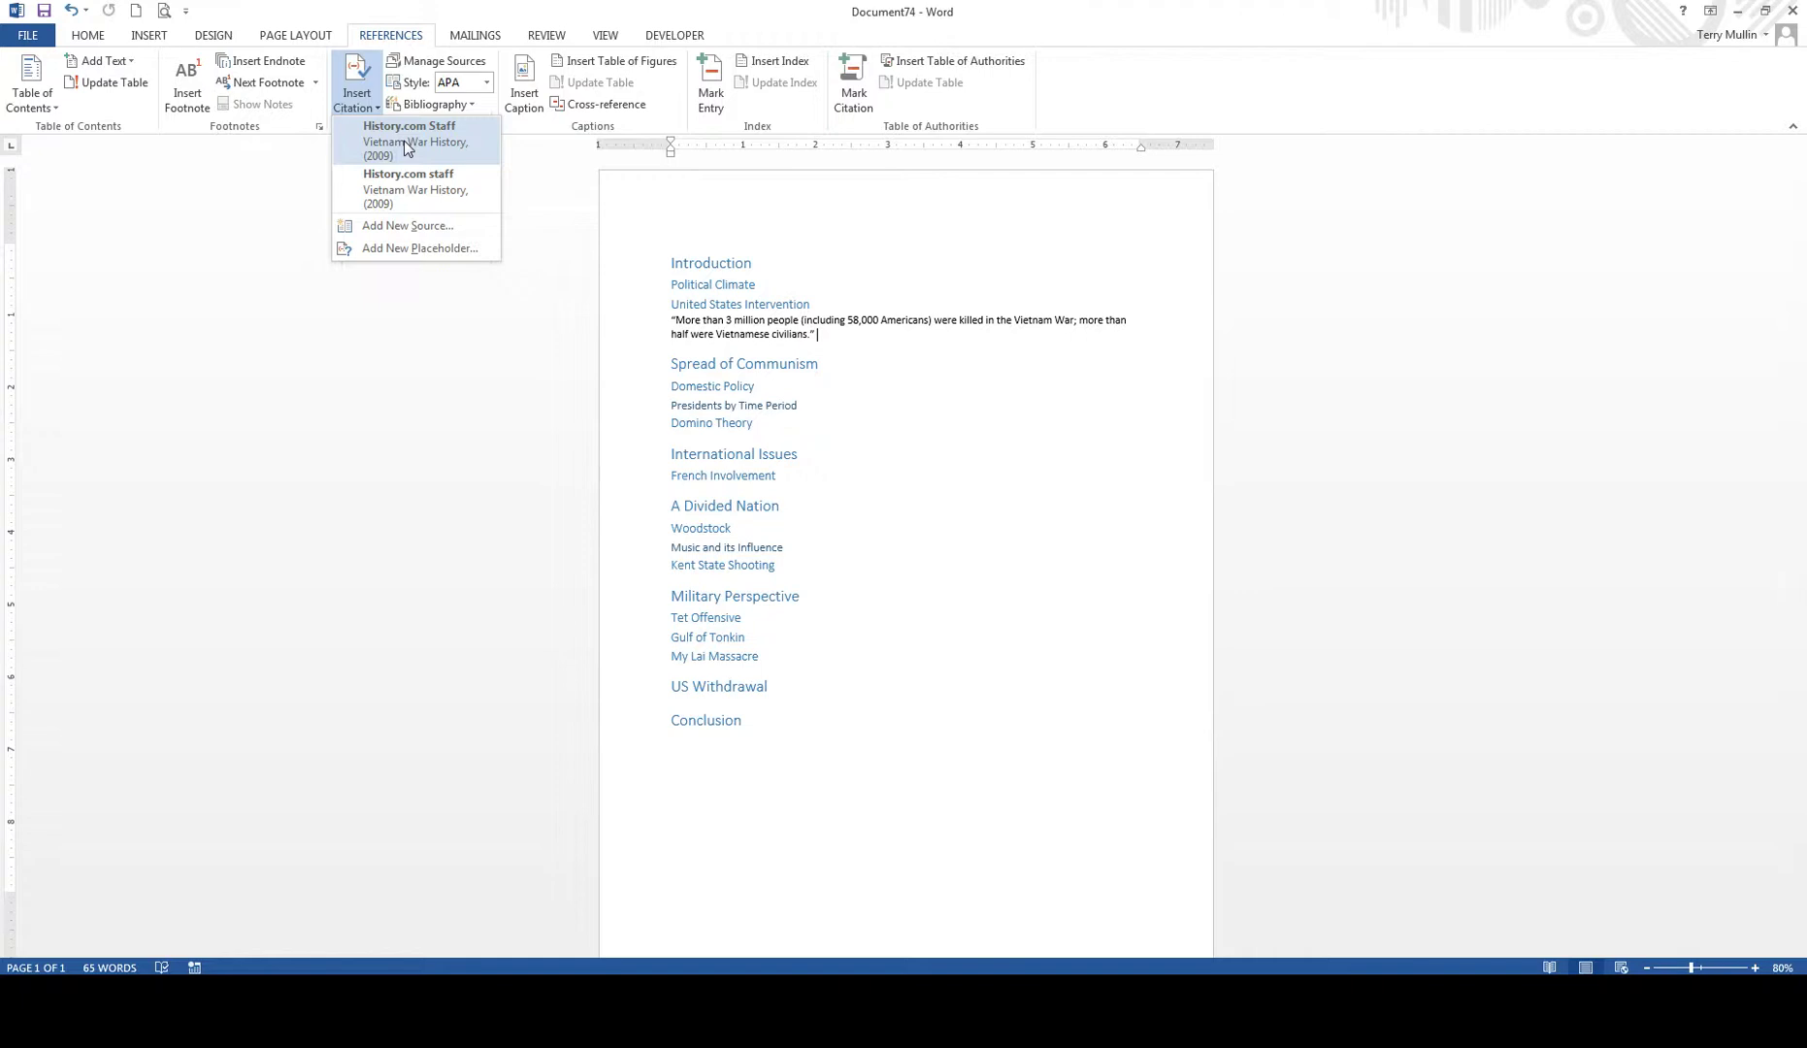
{"action": "left_click", "coordinate": [407, 141]}
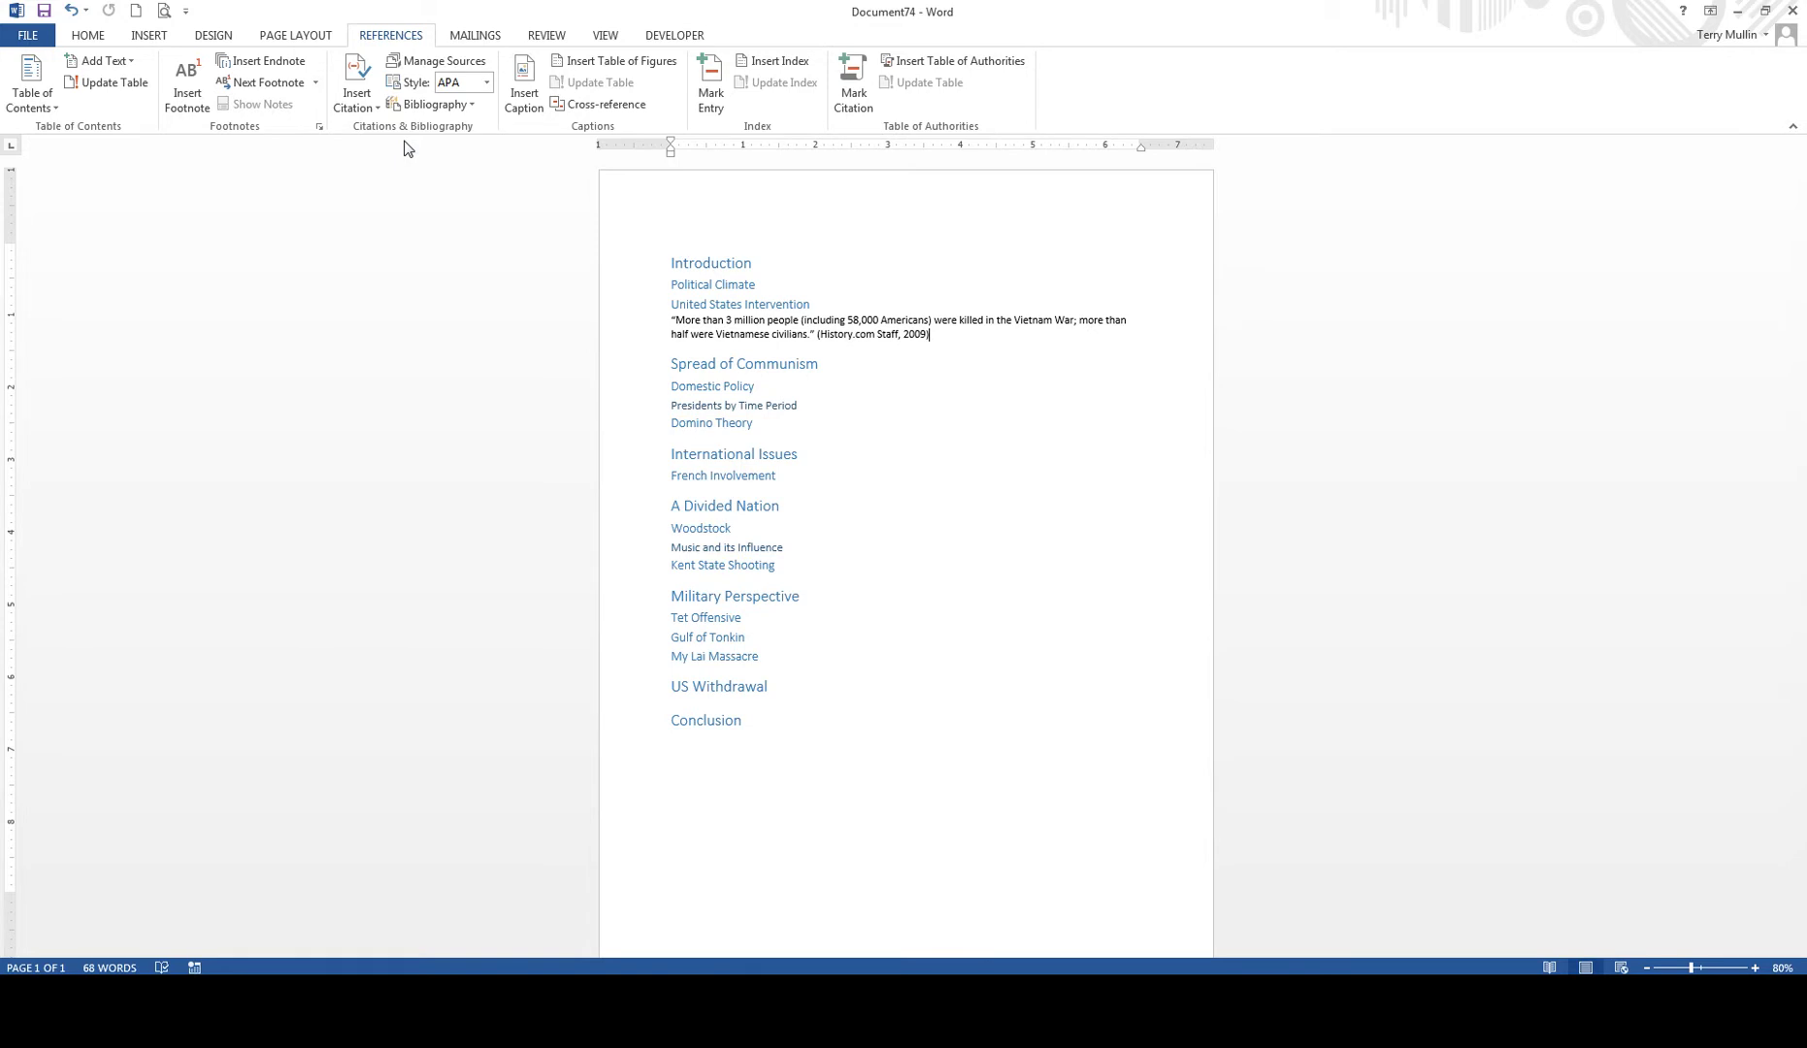
Switch from the outline to the TermPaperDEMO document with Alt+Tab.
{"action": "key", "text": "alt+Tab"}
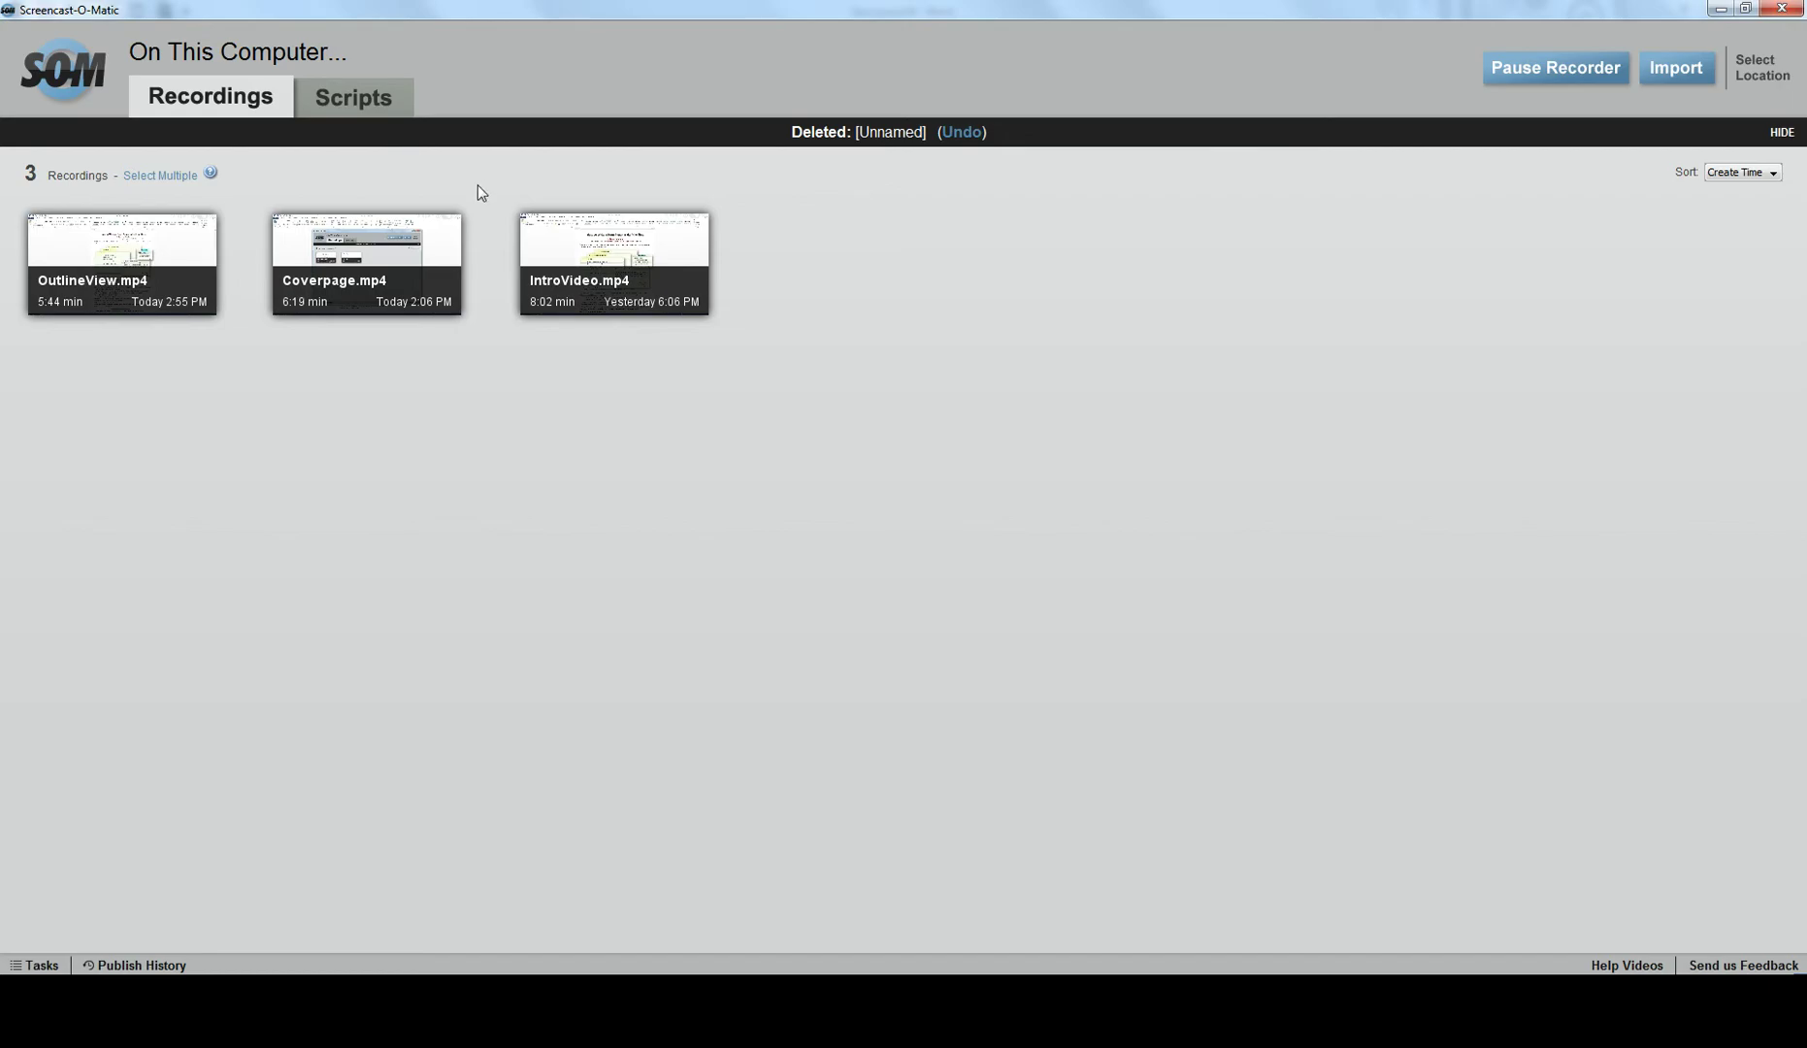
{"action": "key", "text": "alt+Tab"}
{"action": "key", "text": "alt+Tab"}
{"action": "key", "text": "alt+Tab"}
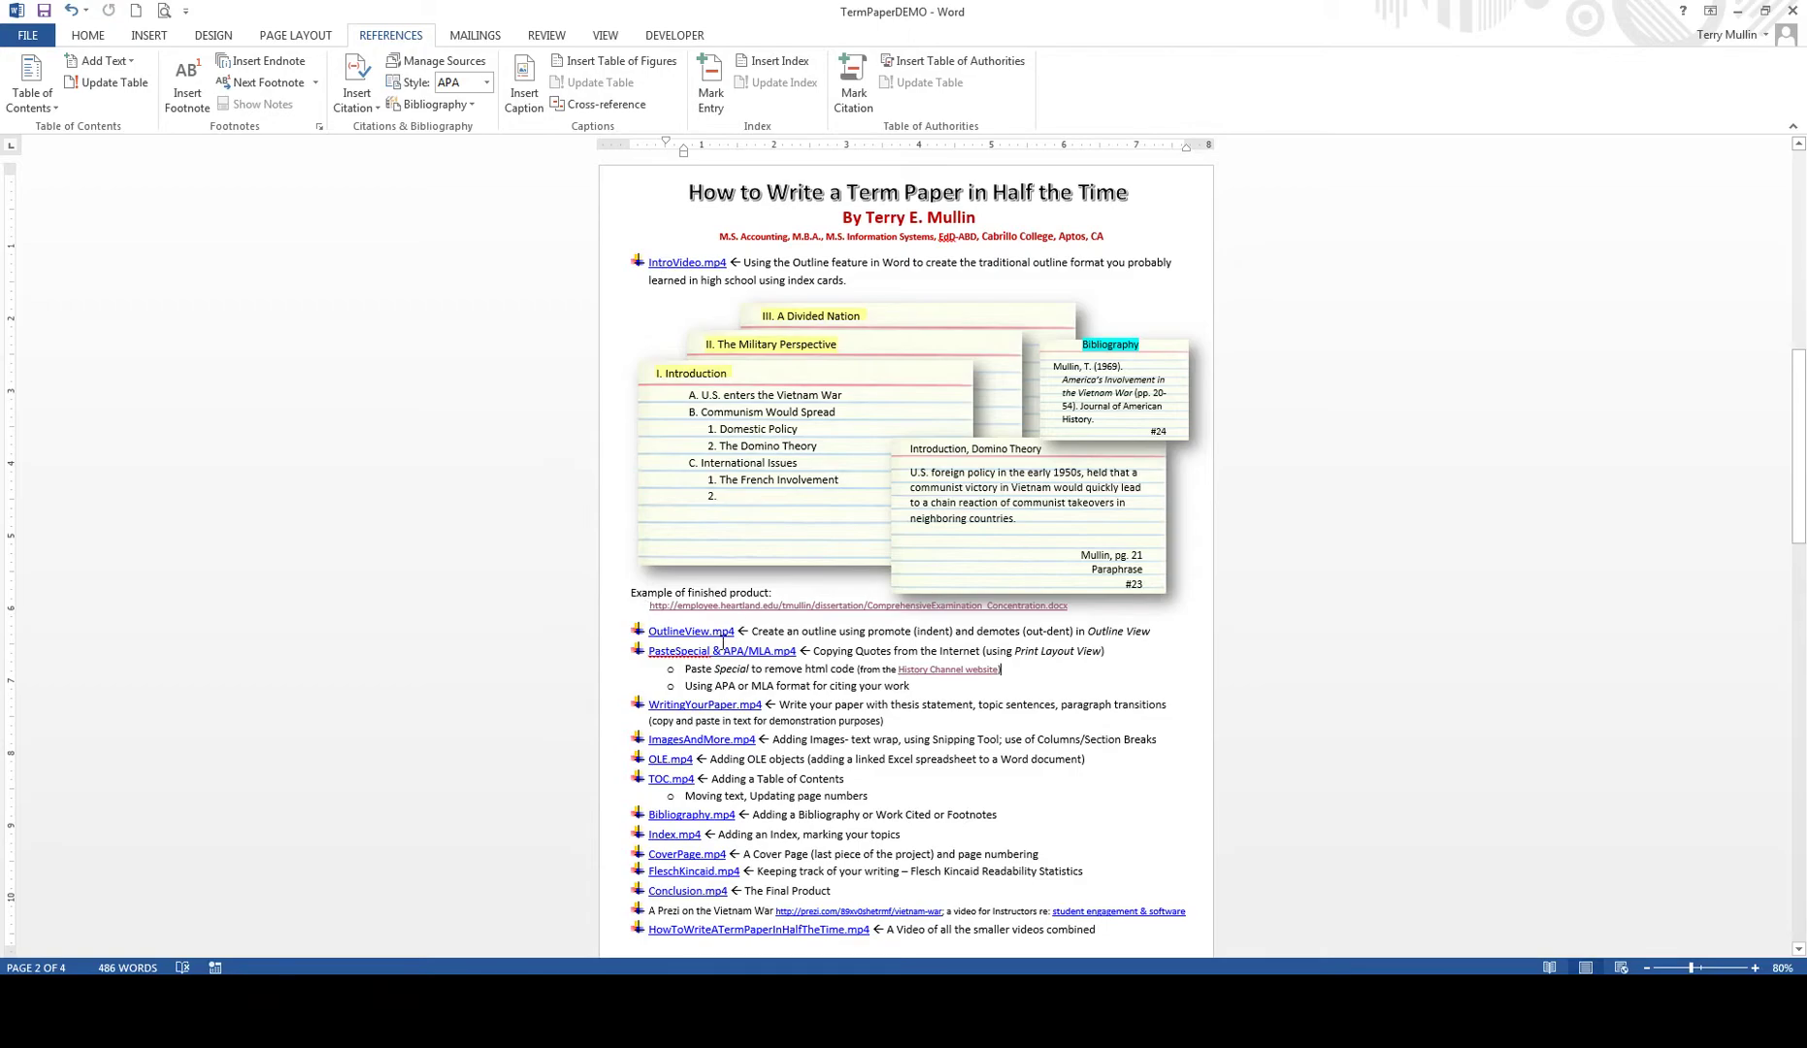